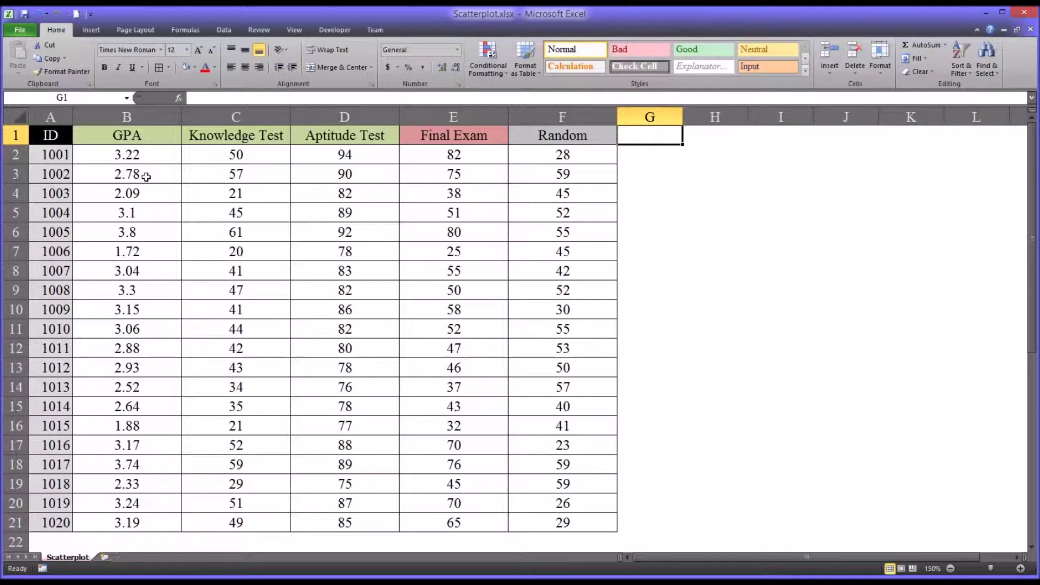
# Try out selections of the whole data table, the ID column and the GPA values B2:B21
pyautogui.moveTo(51, 135); pyautogui.dragTo(556, 527)
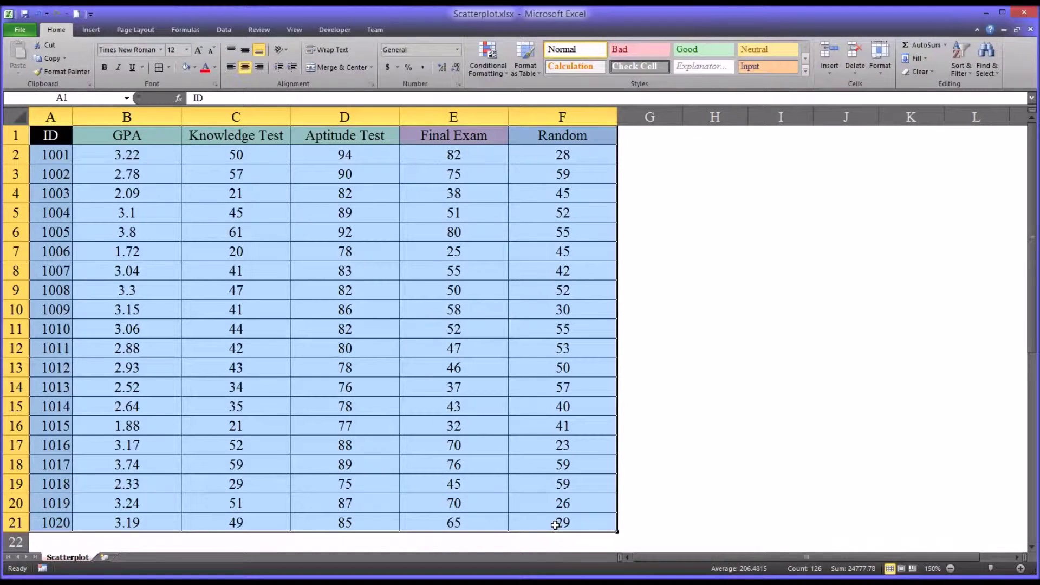
pyautogui.click(59, 160)
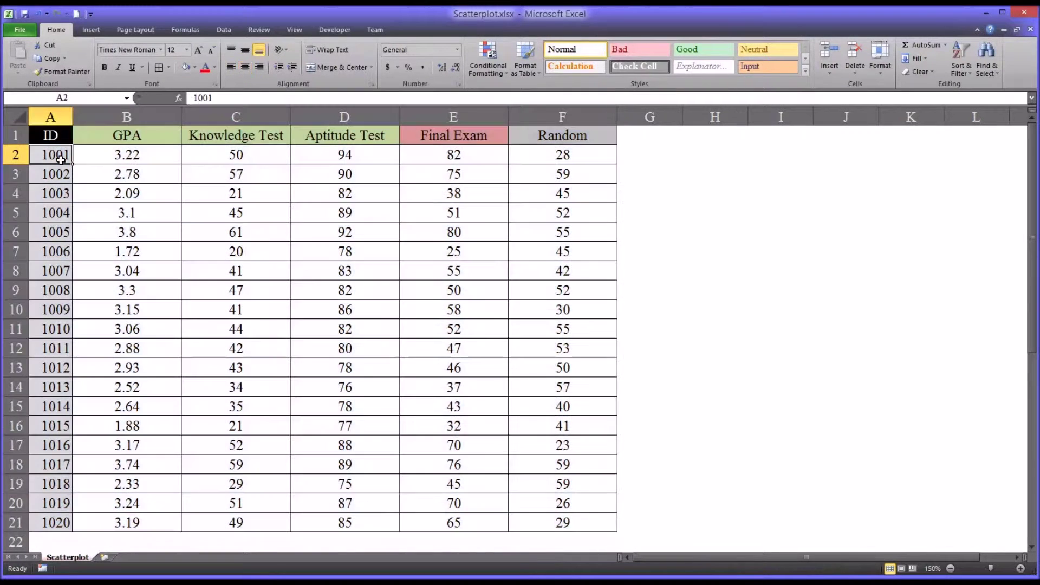
pyautogui.click(50, 118)
pyautogui.moveTo(52, 156); pyautogui.dragTo(58, 517)
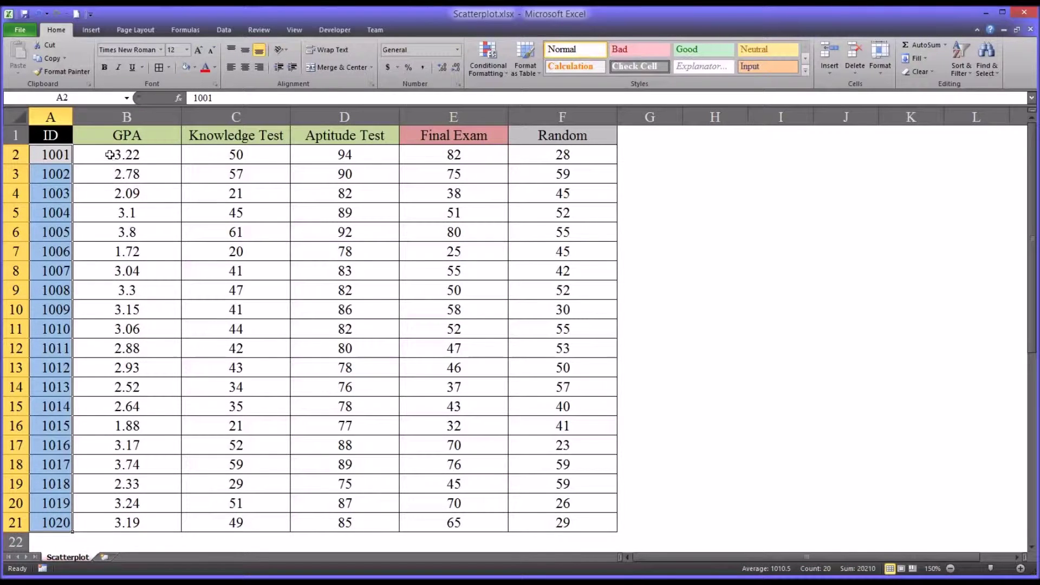
pyautogui.click(122, 117)
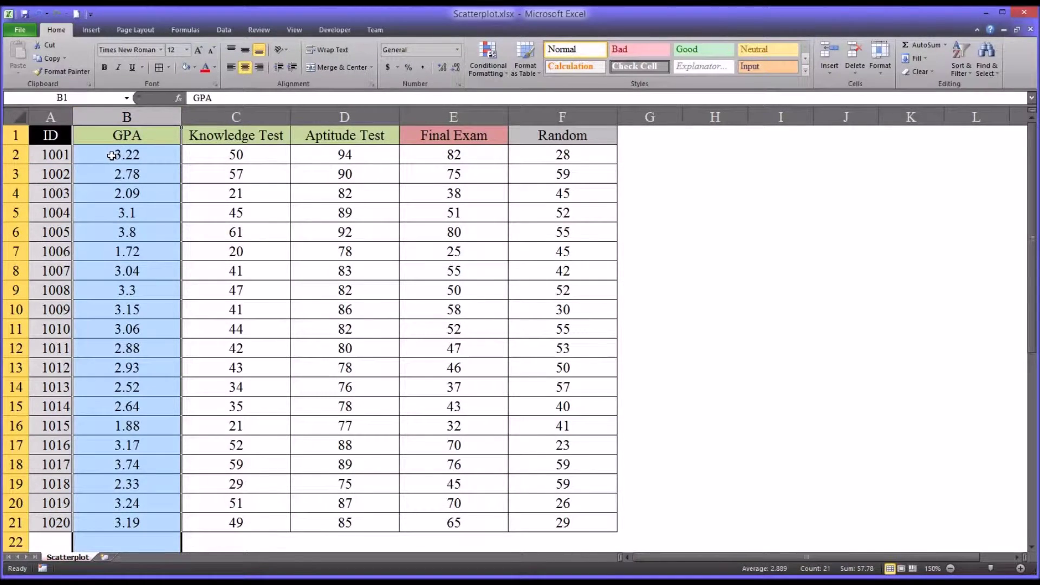
pyautogui.moveTo(112, 156); pyautogui.dragTo(124, 524)
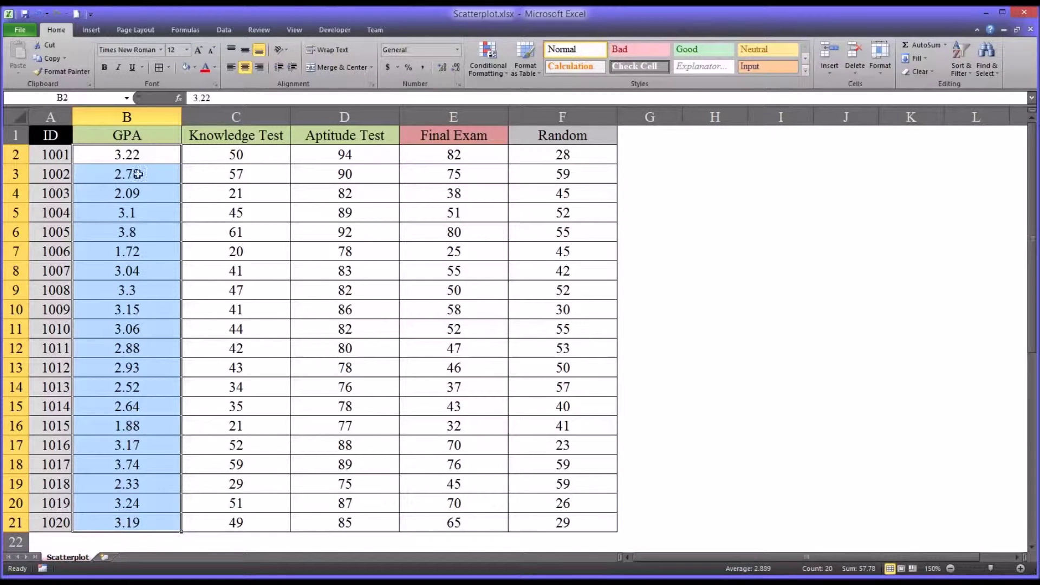
pyautogui.click(146, 158)
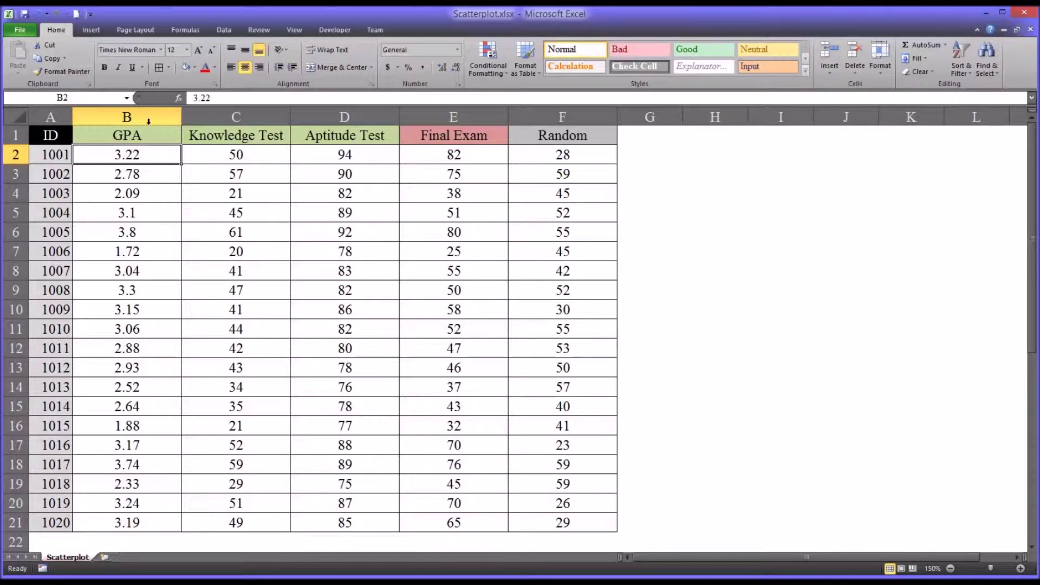
pyautogui.click(149, 140)
pyautogui.moveTo(148, 140); pyautogui.dragTo(148, 518)
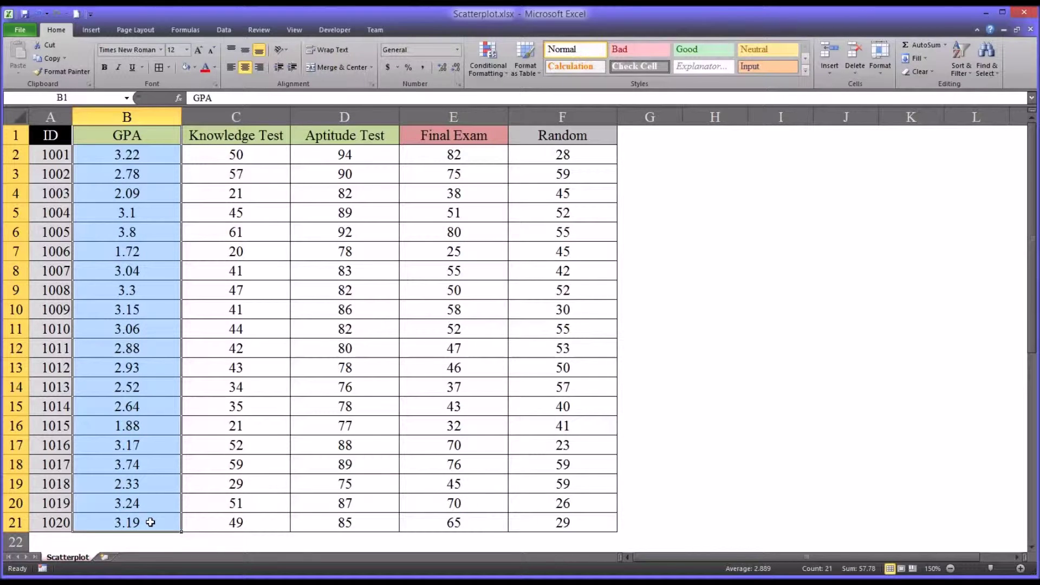
pyautogui.click(150, 523)
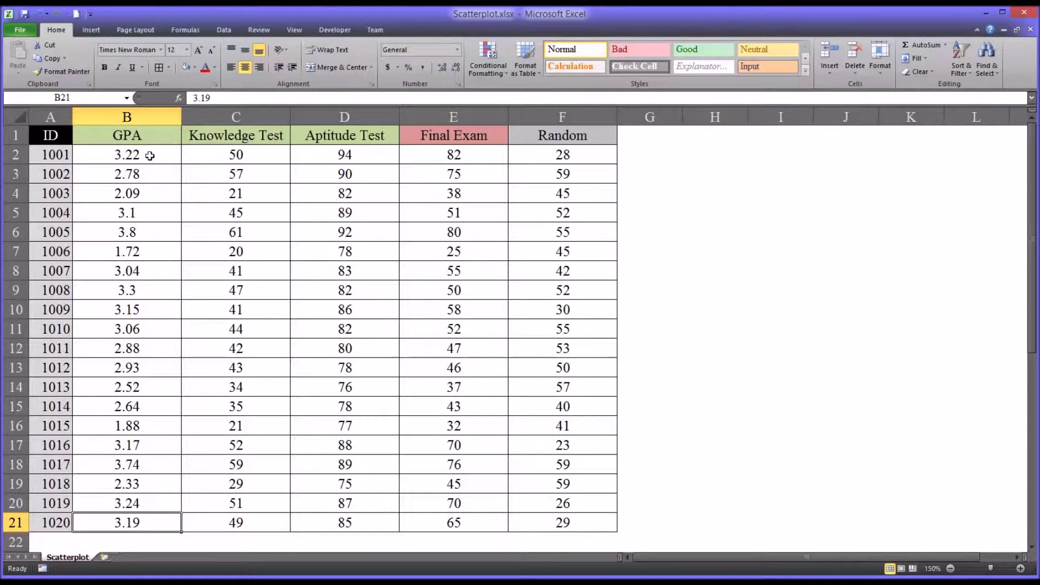
pyautogui.moveTo(150, 156); pyautogui.dragTo(150, 522)
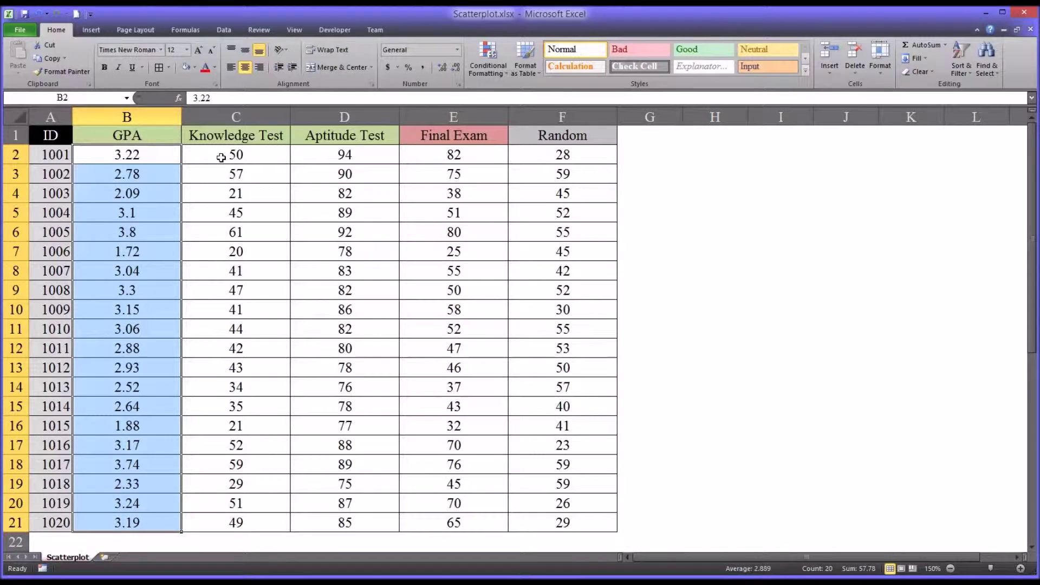
# Try out selections of the Knowledge Test, Aptitude Test, Final Exam and Random score columns
pyautogui.moveTo(221, 157); pyautogui.dragTo(233, 522)
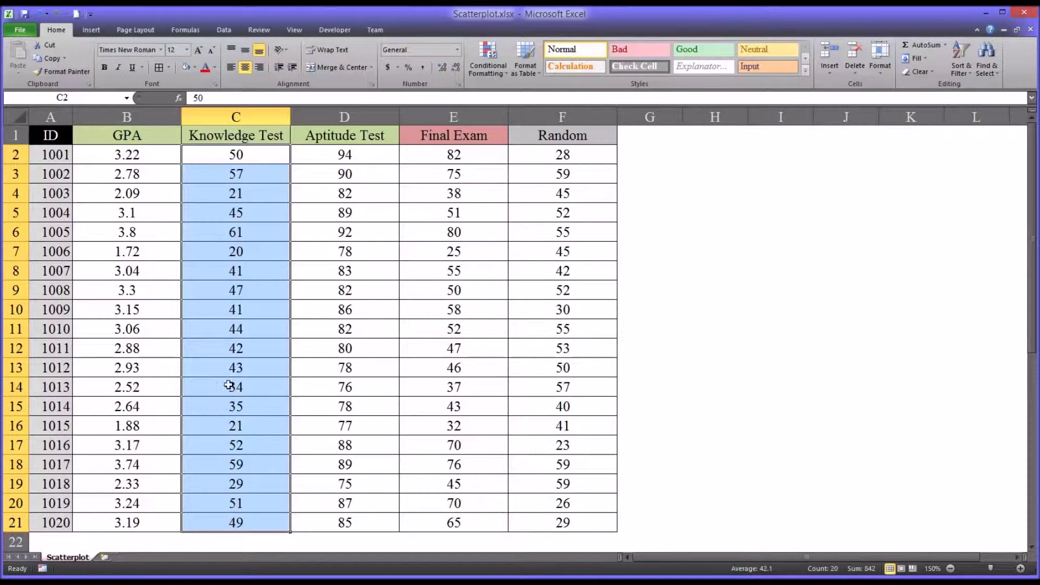
pyautogui.moveTo(314, 159); pyautogui.dragTo(329, 521)
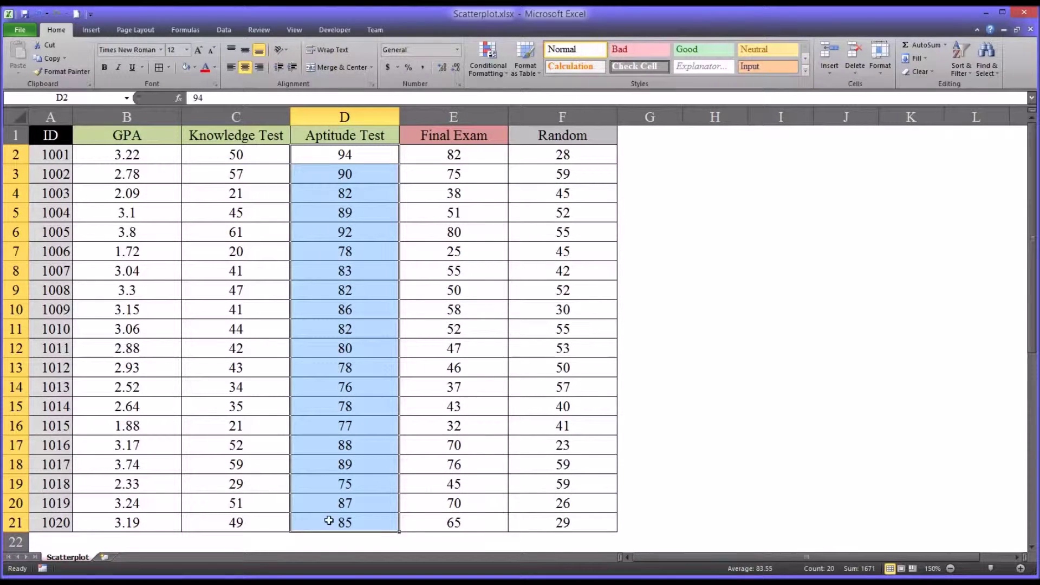
pyautogui.click(422, 157)
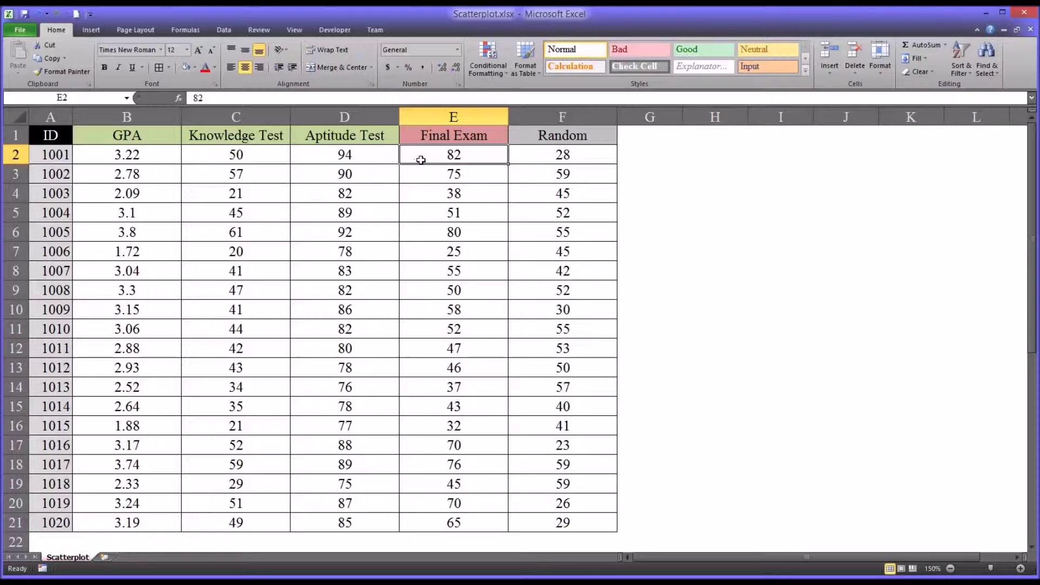
pyautogui.moveTo(426, 156); pyautogui.dragTo(441, 514)
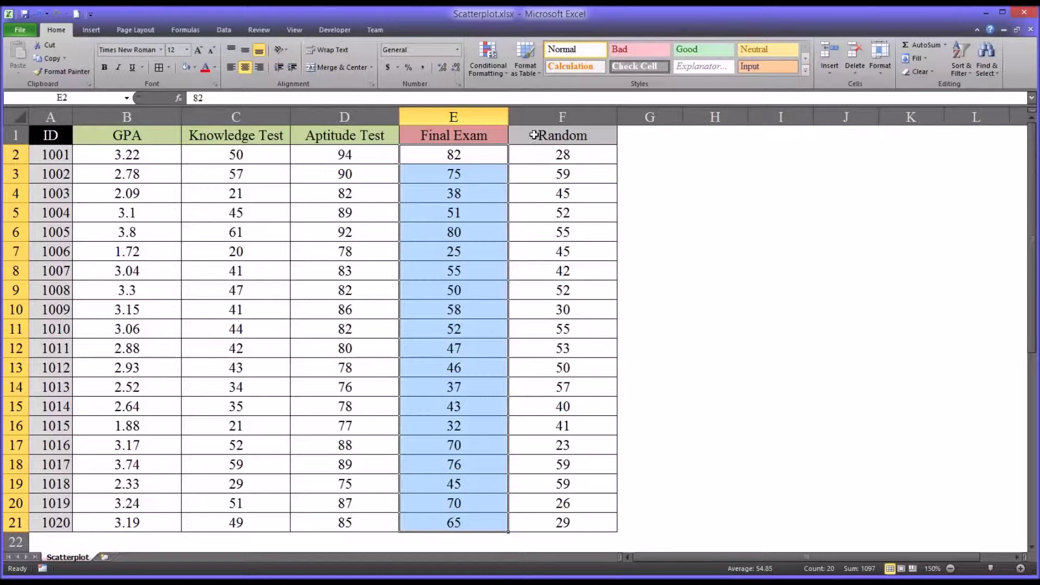
pyautogui.click(558, 117)
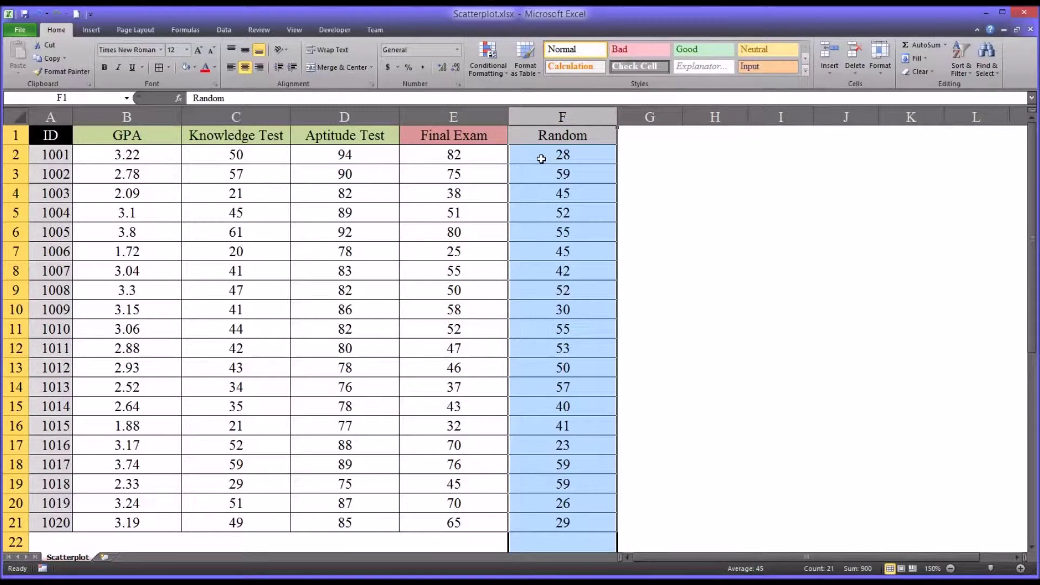
pyautogui.moveTo(541, 159); pyautogui.dragTo(530, 521)
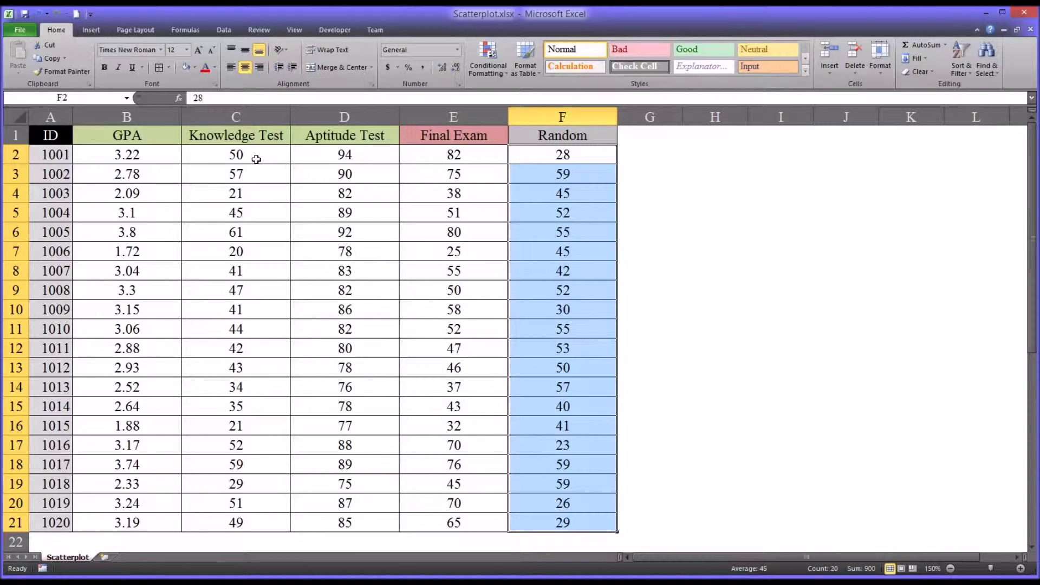
pyautogui.moveTo(257, 159); pyautogui.dragTo(242, 519)
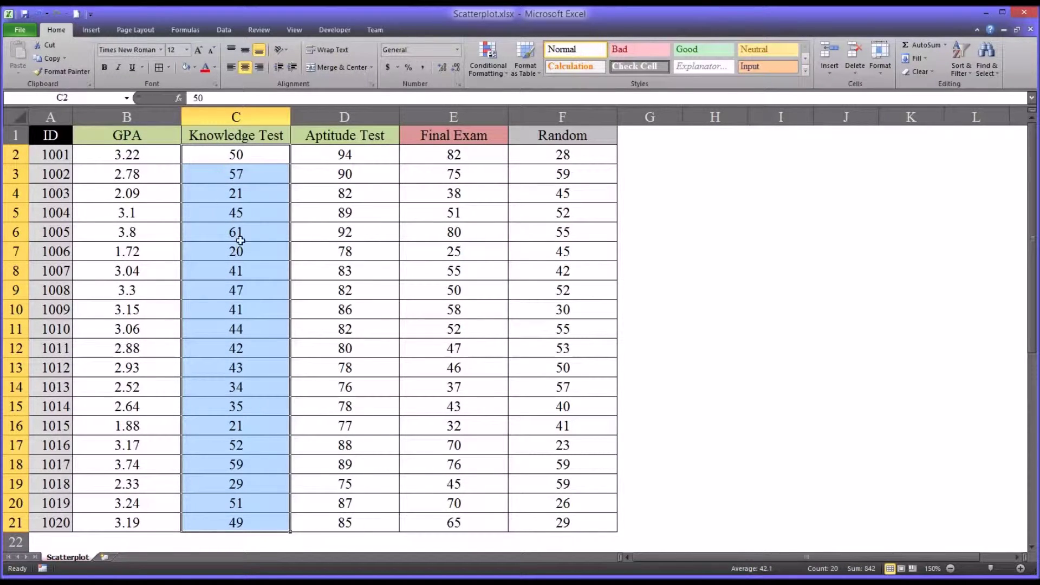
pyautogui.click(227, 255)
pyautogui.click(238, 236)
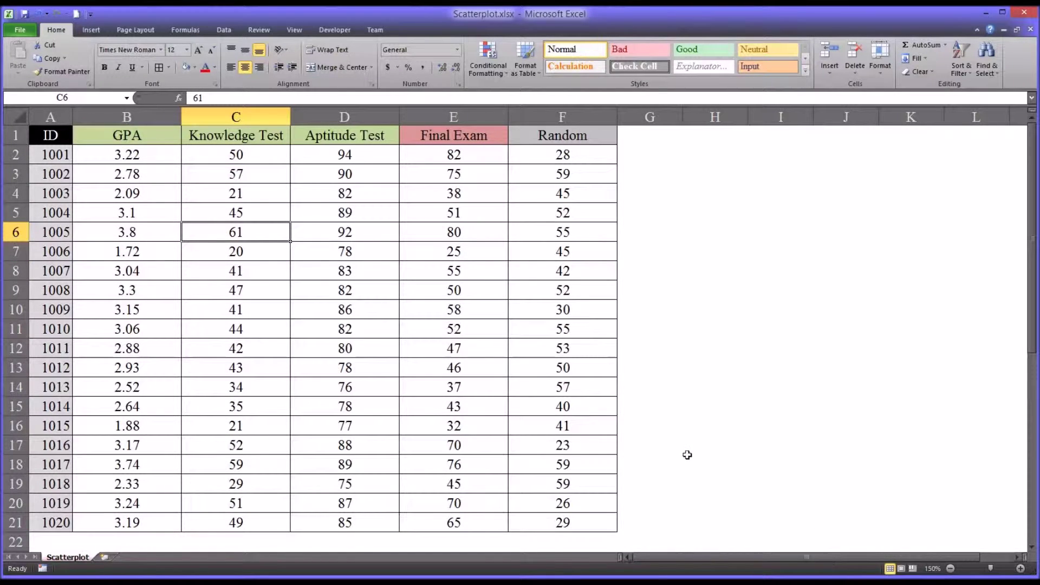
pyautogui.moveTo(523, 157); pyautogui.dragTo(559, 518)
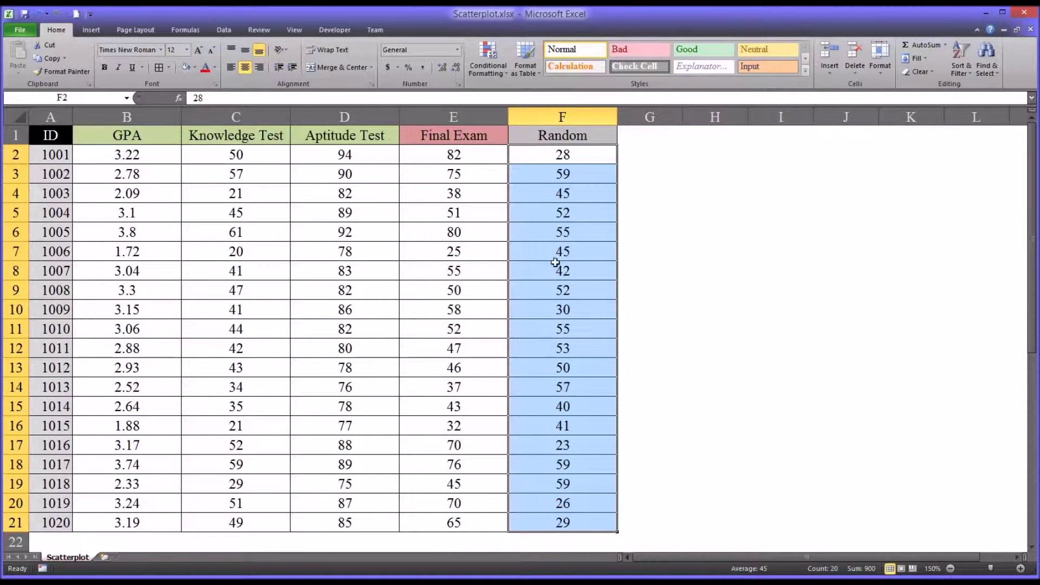
pyautogui.click(236, 155)
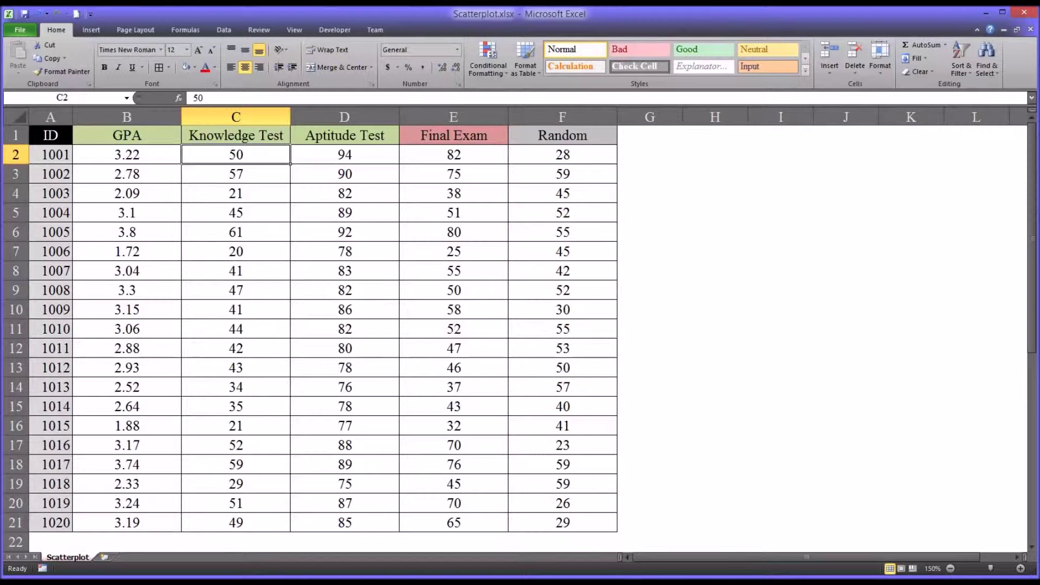
pyautogui.moveTo(236, 153); pyautogui.dragTo(232, 524)
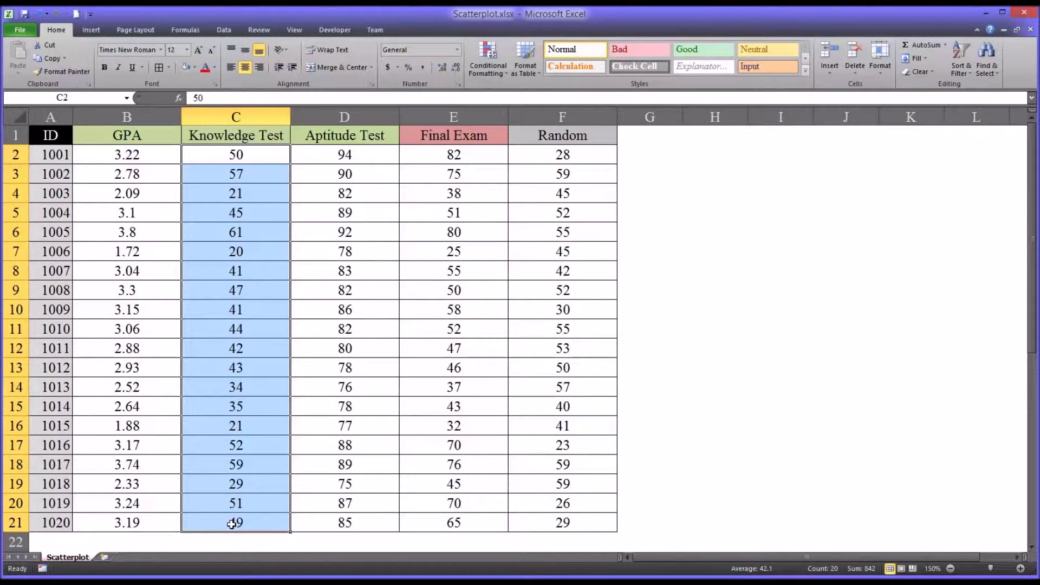
pyautogui.moveTo(111, 161); pyautogui.dragTo(138, 519)
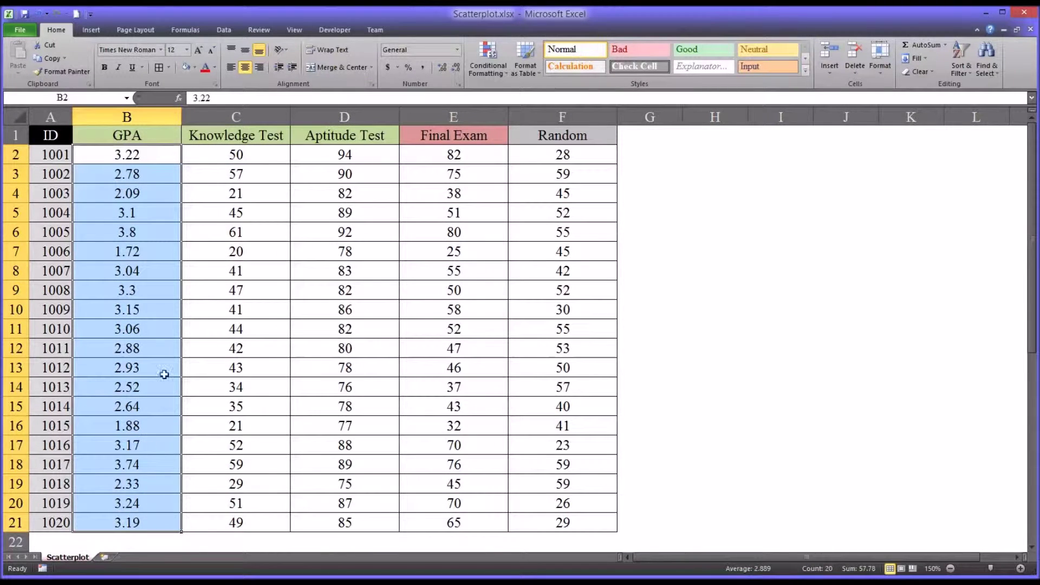
pyautogui.click(108, 156)
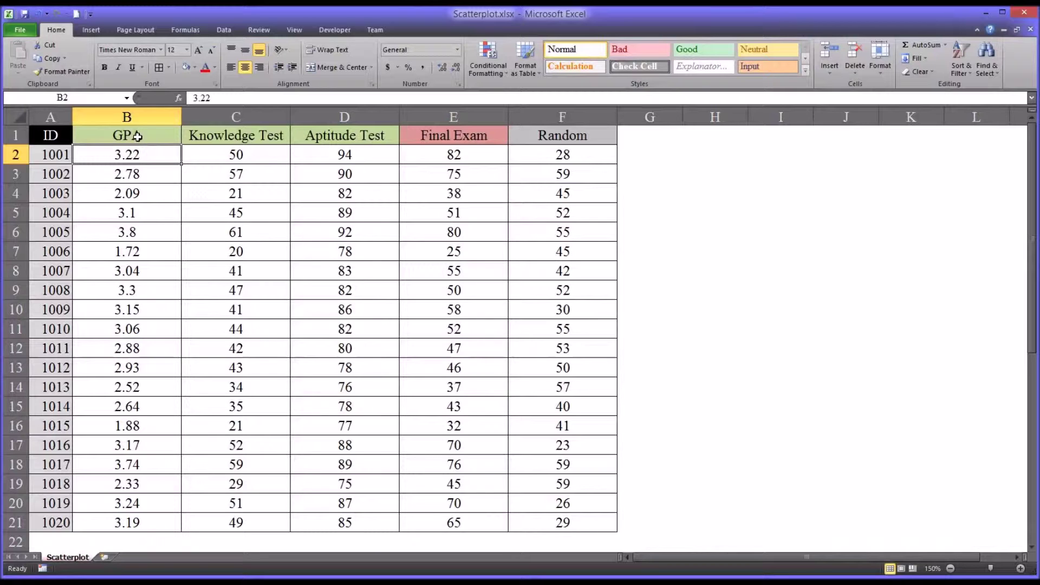
# Insert a marker-only scatter chart of GPA and Knowledge Test (B1:C21) and move it over the table
pyautogui.moveTo(137, 137); pyautogui.dragTo(213, 517)
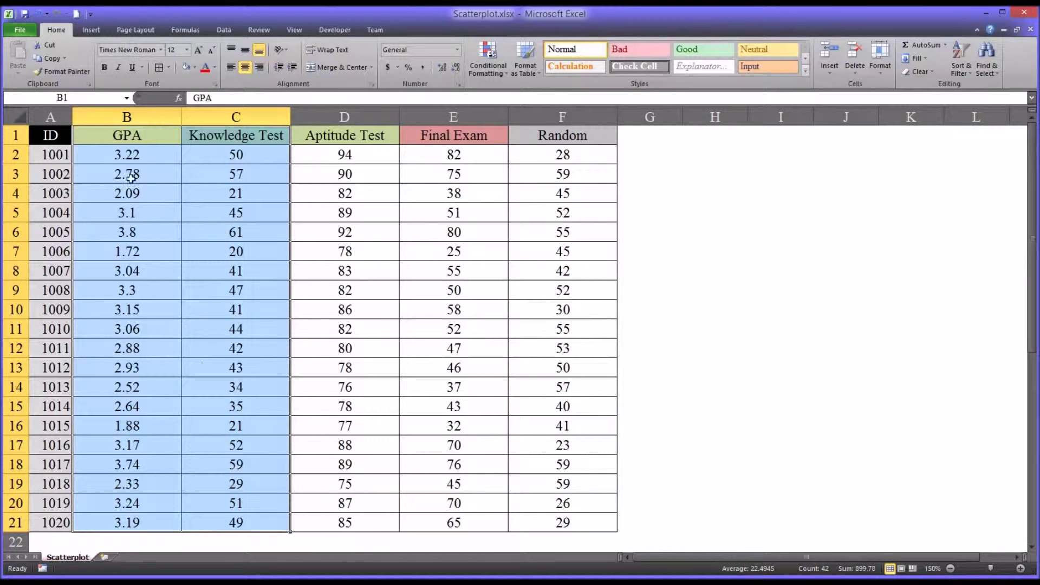
pyautogui.click(91, 30)
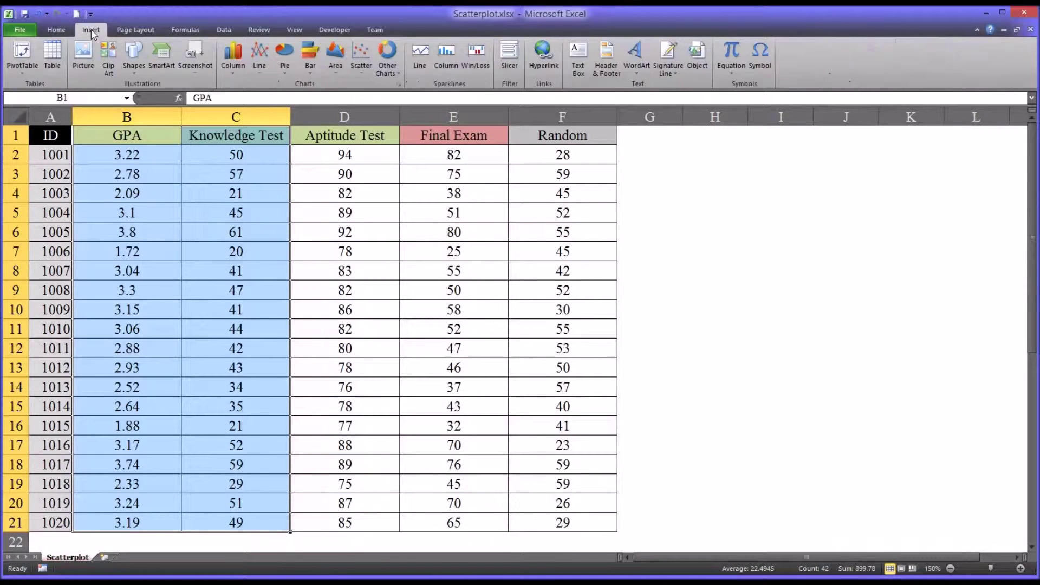
pyautogui.click(360, 68)
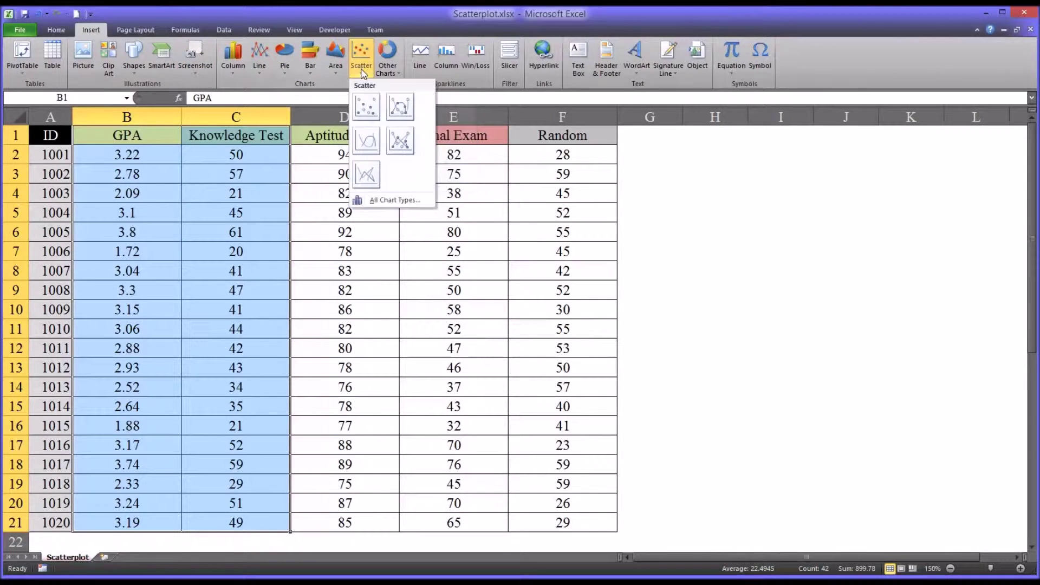
pyautogui.click(366, 108)
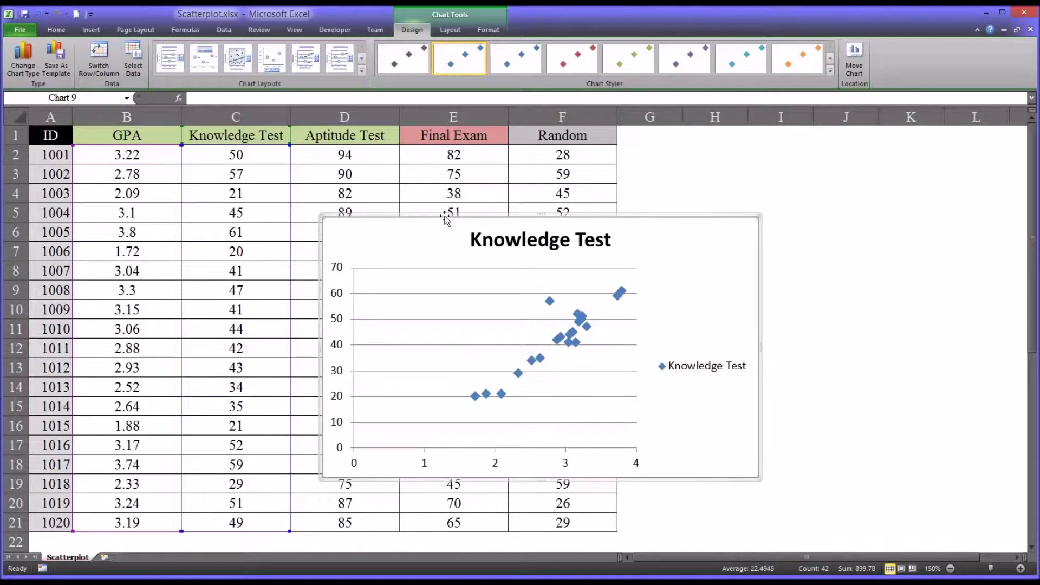
pyautogui.moveTo(445, 218); pyautogui.dragTo(567, 178)
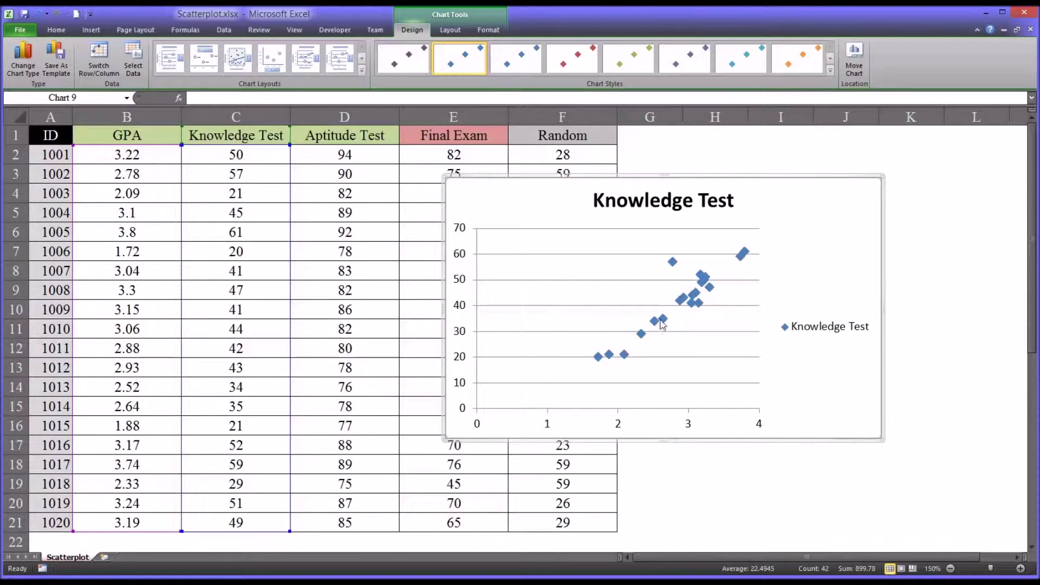
# Apply the dark chart style with orange markers, reposition the chart, and bring up horizontal axis options
pyautogui.click(830, 70)
pyautogui.click(804, 233)
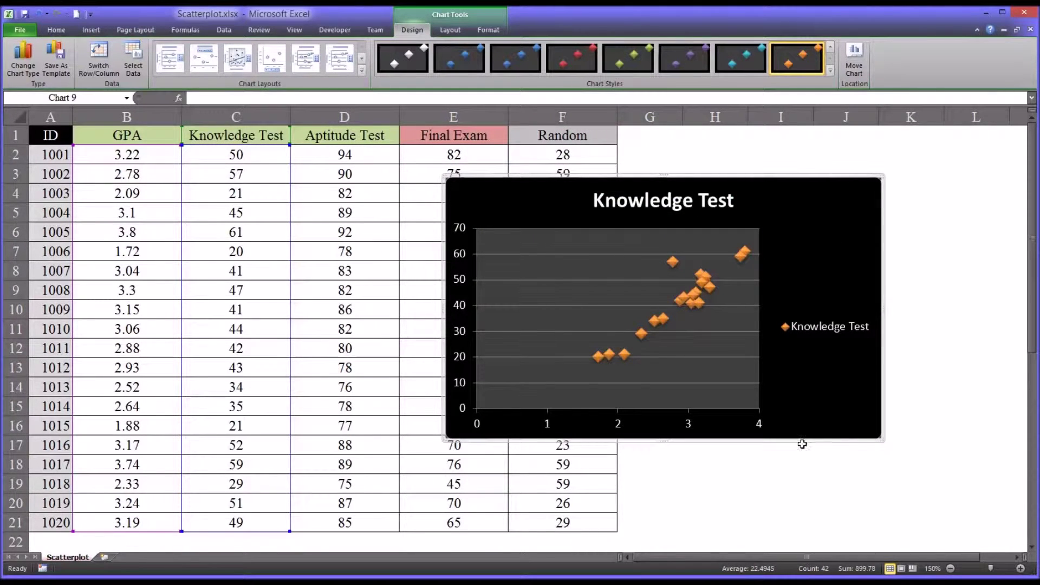
pyautogui.moveTo(759, 177); pyautogui.dragTo(739, 217)
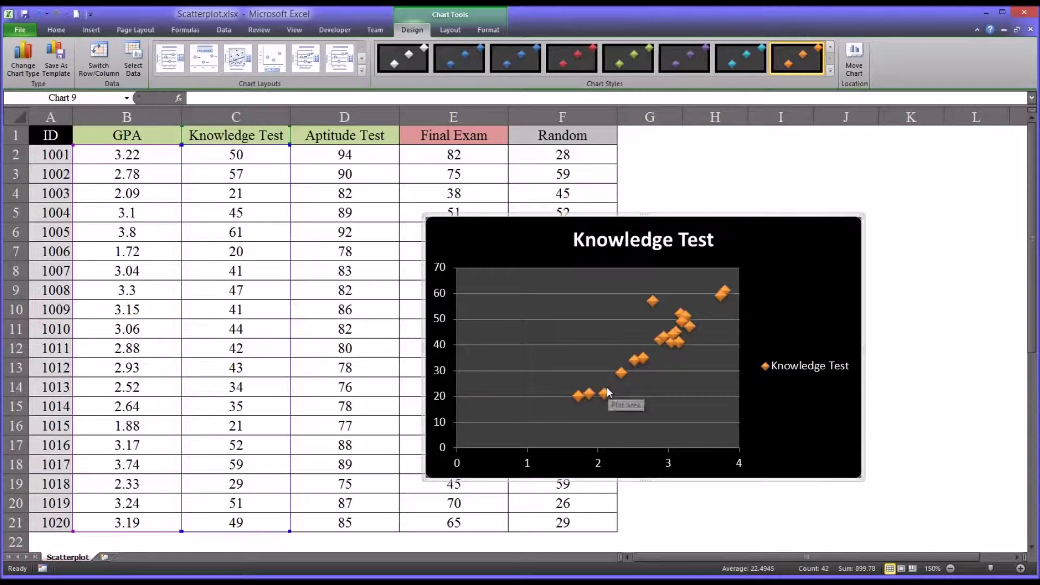
pyautogui.click(599, 467)
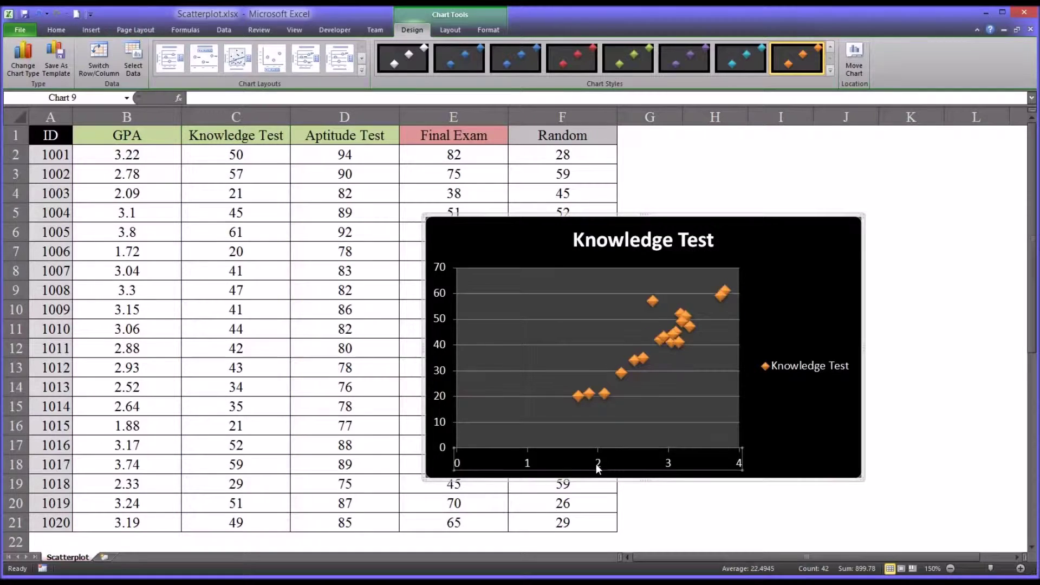
pyautogui.rightClick(599, 468)
# Fix the Knowledge Test chart's horizontal axis minimum at 1.5 instead of automatic
pyautogui.click(640, 583)
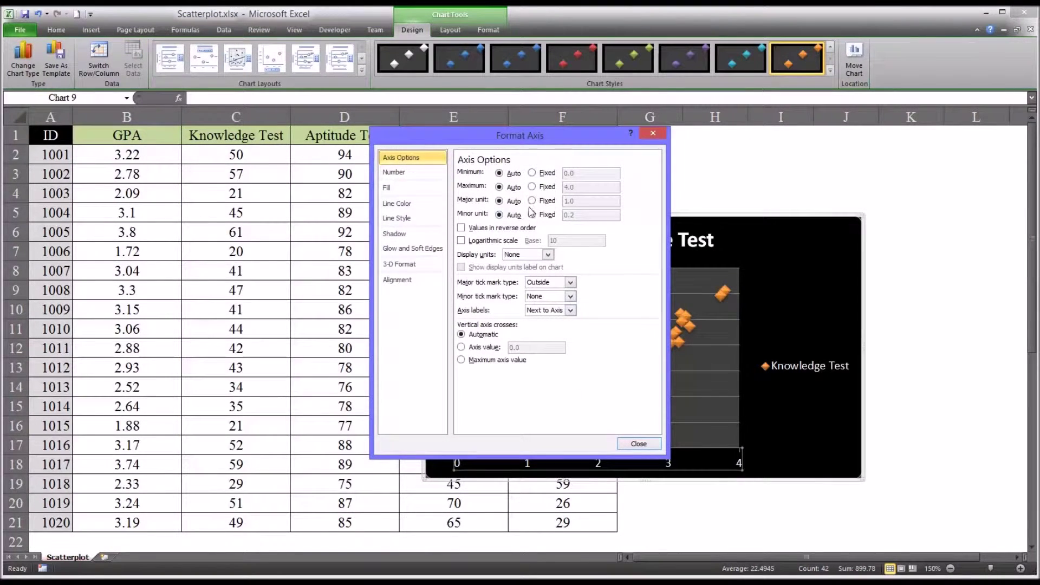
pyautogui.click(532, 174)
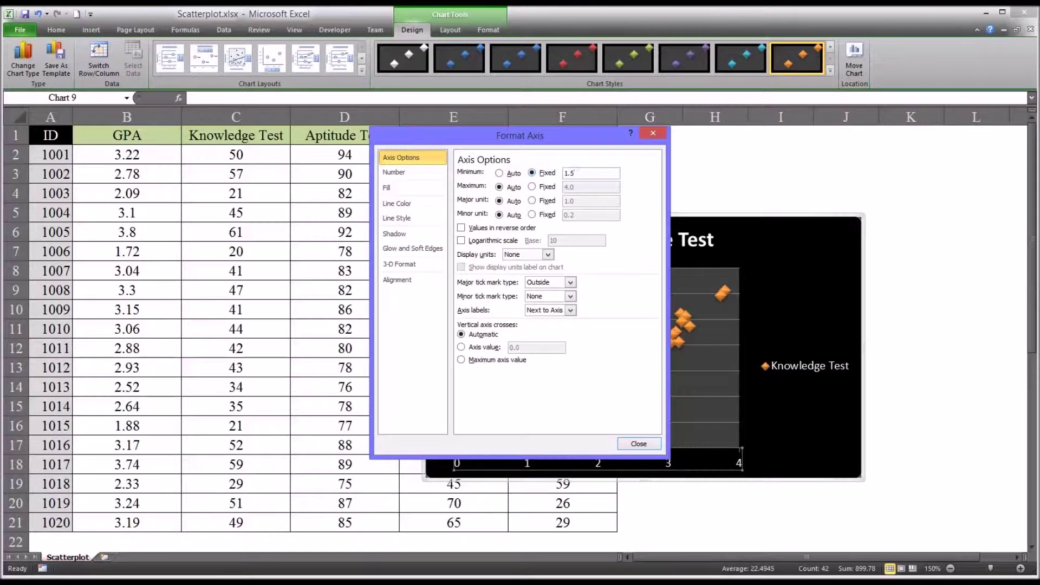
pyautogui.click(645, 446)
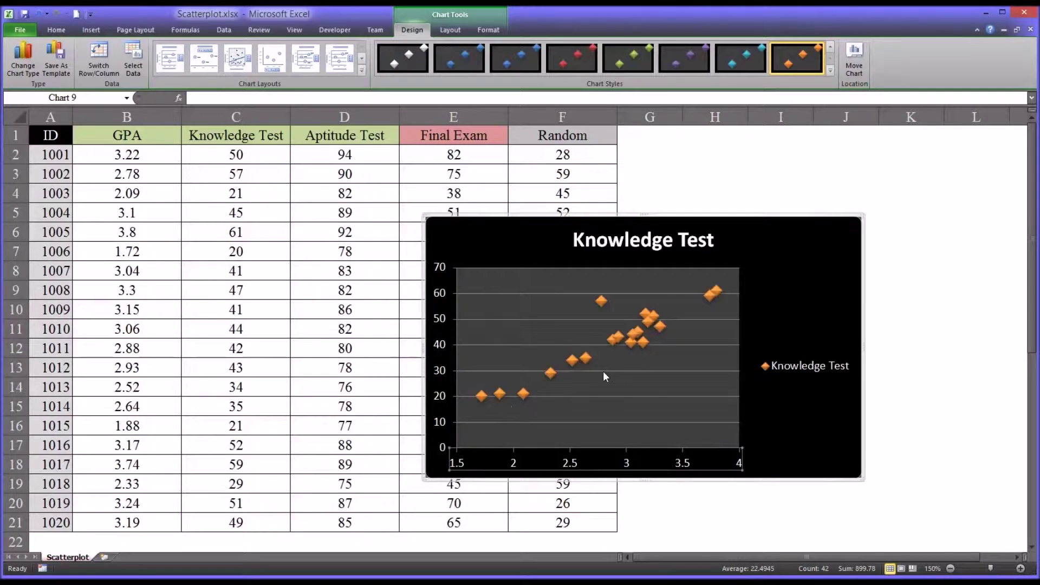
# Delete the Knowledge Test chart's legend and drag its corner to enlarge it up and left
pyautogui.click(778, 366)
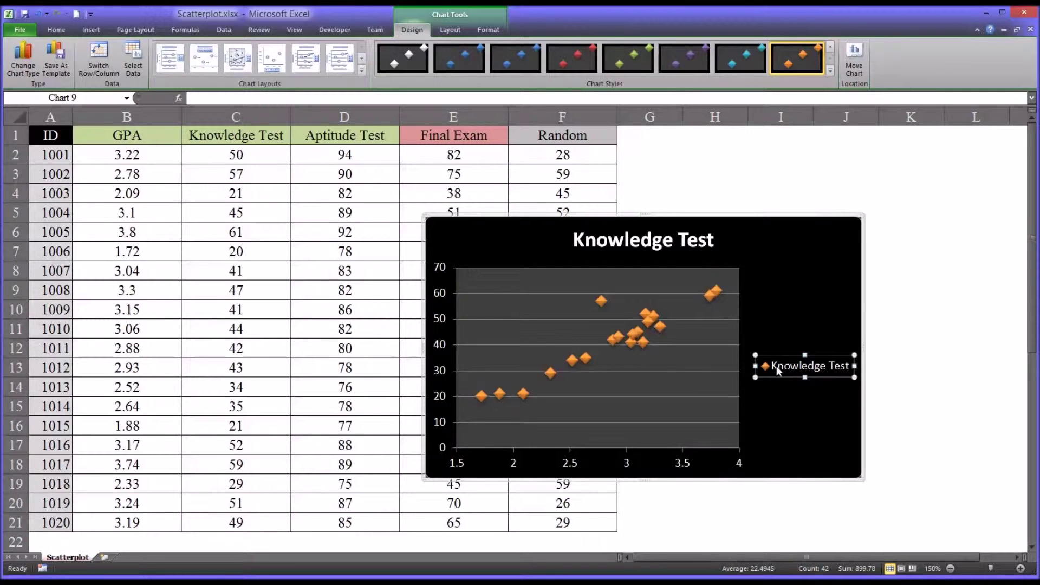
pyautogui.press('Delete')
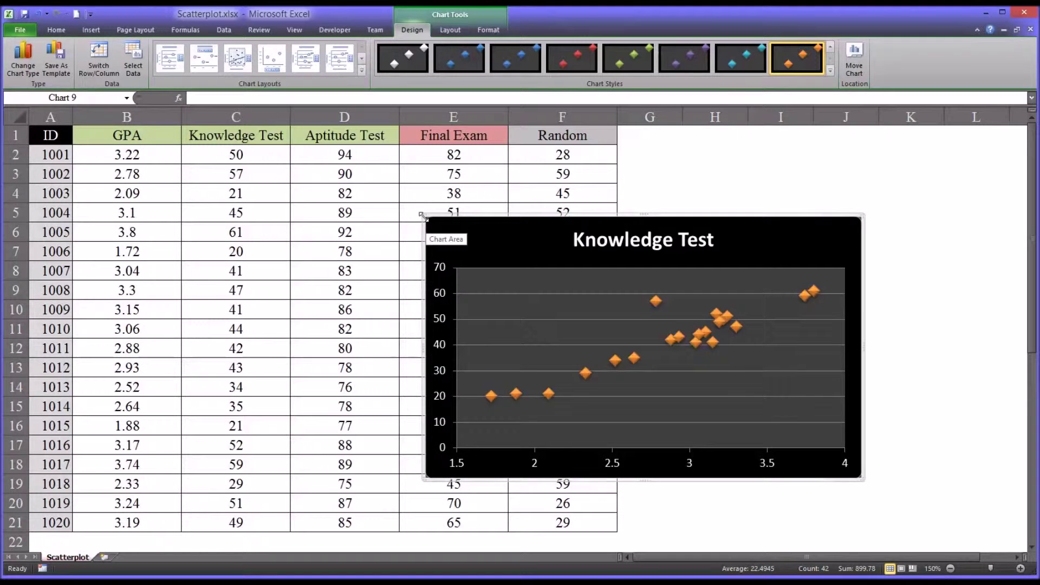
pyautogui.moveTo(424, 216); pyautogui.dragTo(280, 160)
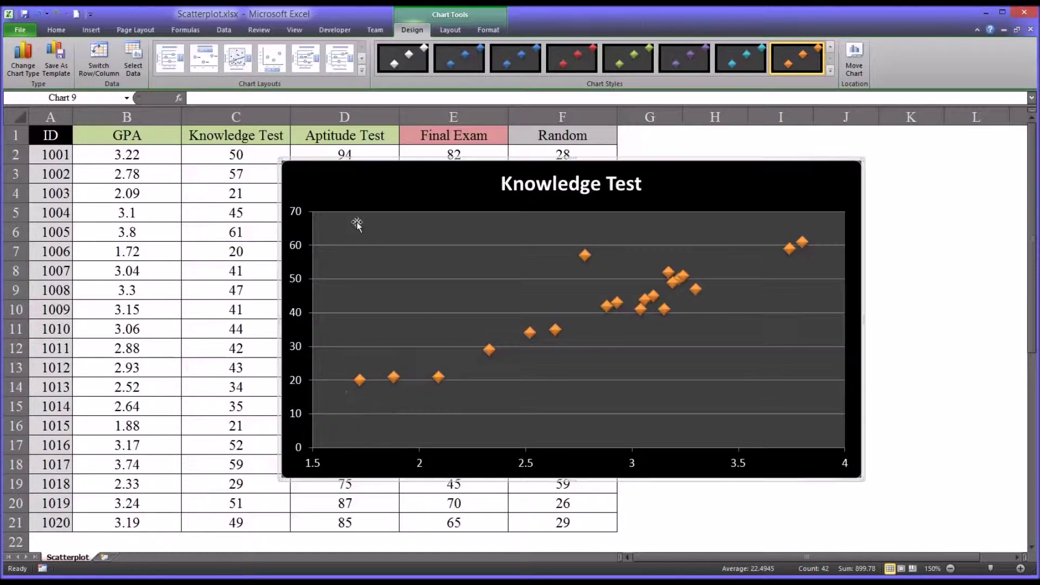
# Apply the chart layout with a trendline and equation, showing y = 20.415x - 16.88, R² = 0.8513
pyautogui.click(361, 70)
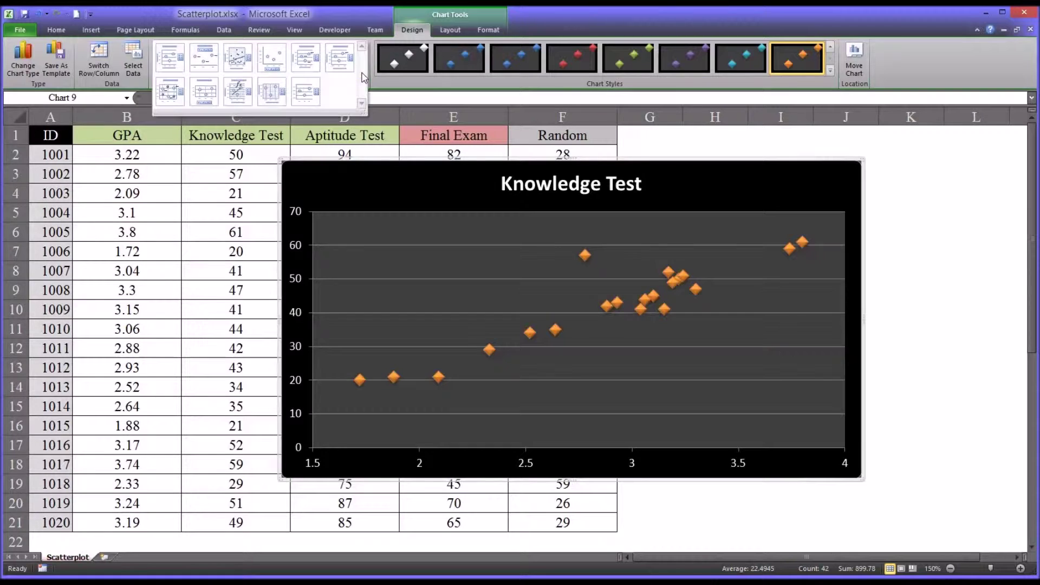
pyautogui.click(240, 98)
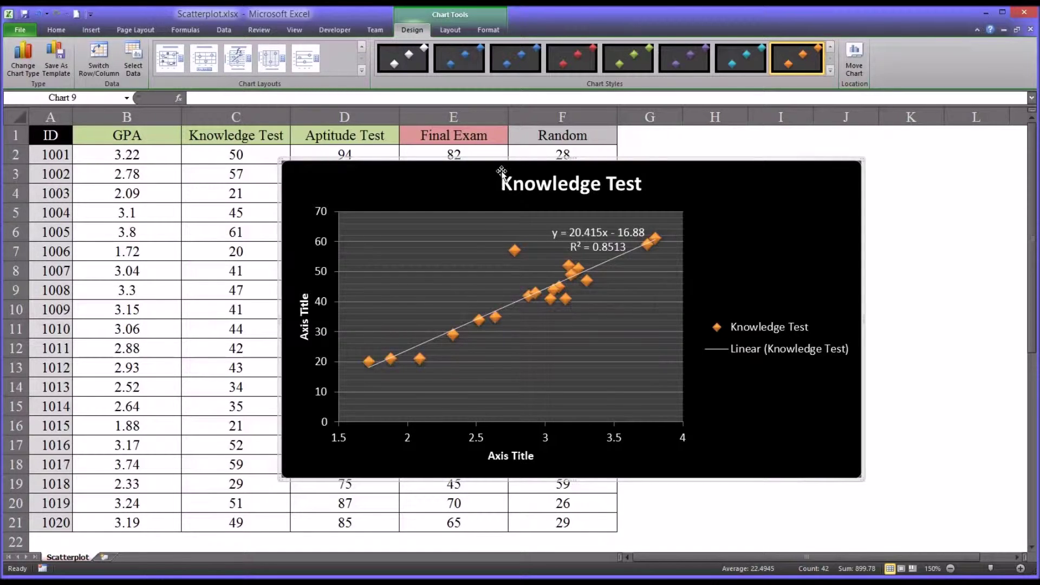
# Nudge the Knowledge Test chart slightly right and select its horizontal axis title
pyautogui.moveTo(498, 162); pyautogui.dragTo(521, 161)
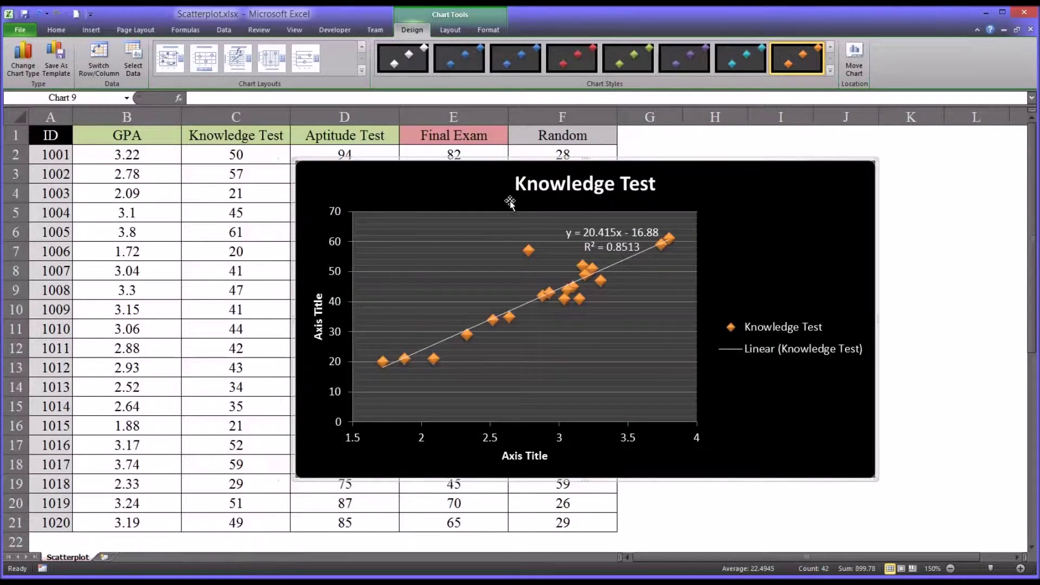
pyautogui.moveTo(506, 317)
pyautogui.click(506, 464)
# Delete both the horizontal and vertical axis titles from the Knowledge Test chart
pyautogui.press('Delete')
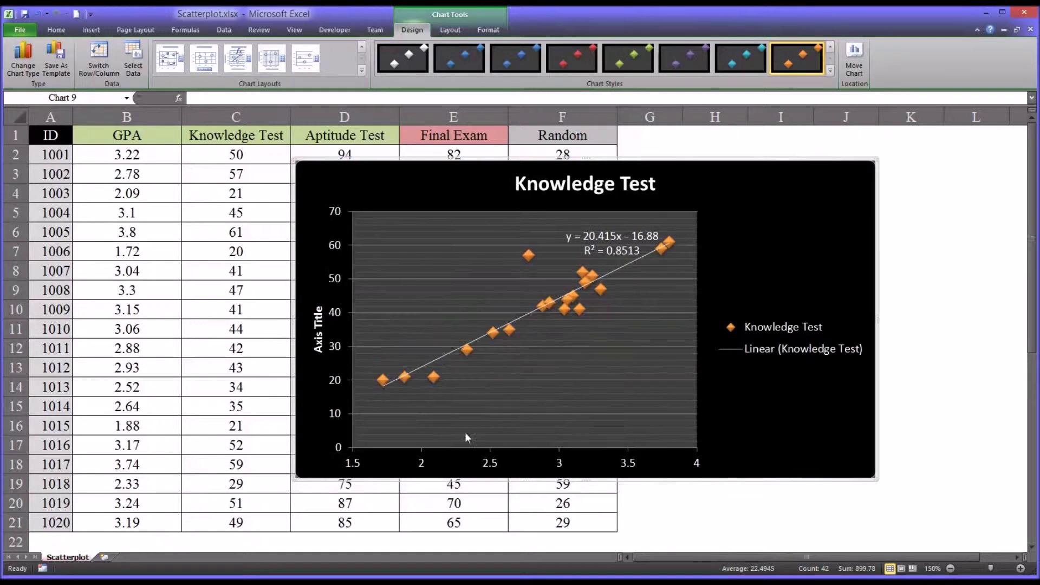
pyautogui.click(313, 355)
pyautogui.press('Delete')
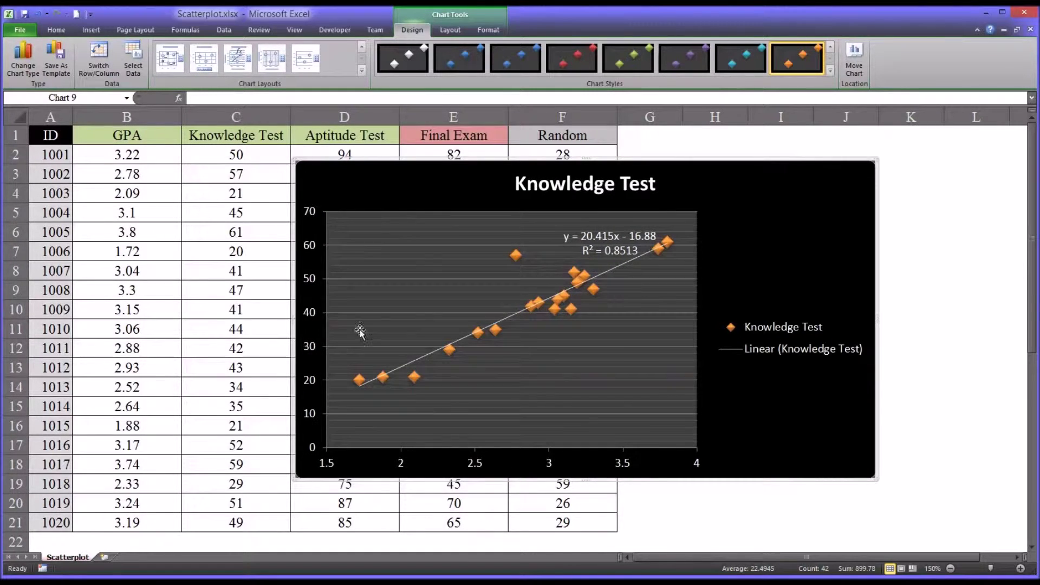
# Move the Knowledge Test chart right of the data table, then select GPA cells B1:B21
pyautogui.moveTo(426, 162); pyautogui.dragTo(546, 226)
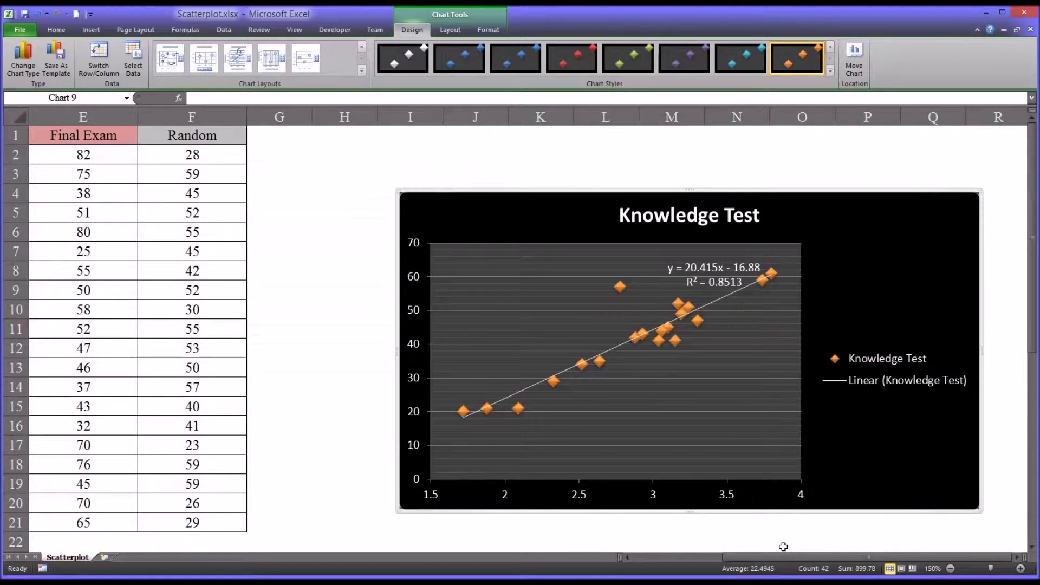
pyautogui.moveTo(801, 557); pyautogui.dragTo(670, 558)
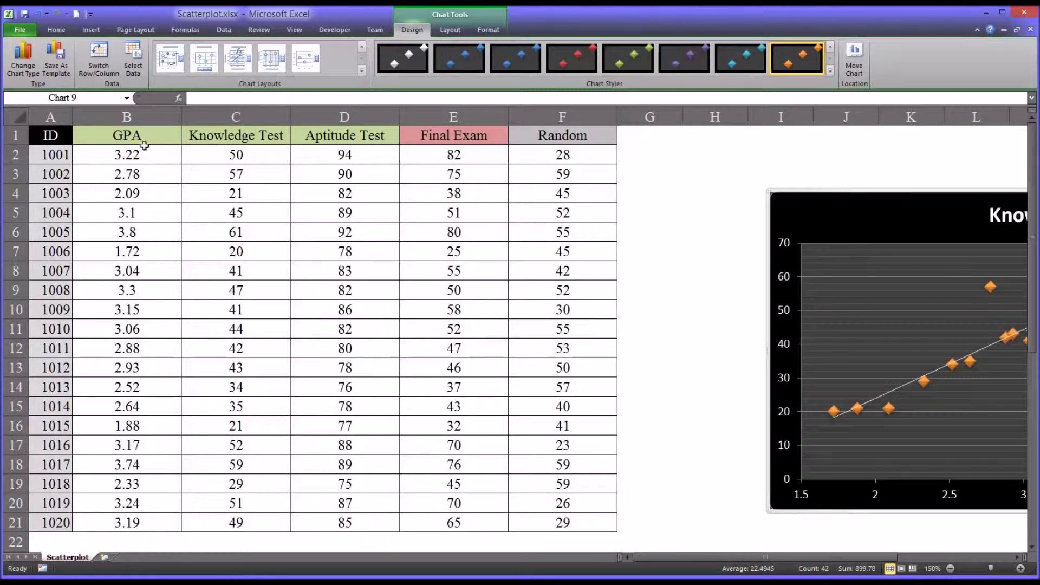
pyautogui.moveTo(135, 136); pyautogui.dragTo(135, 521)
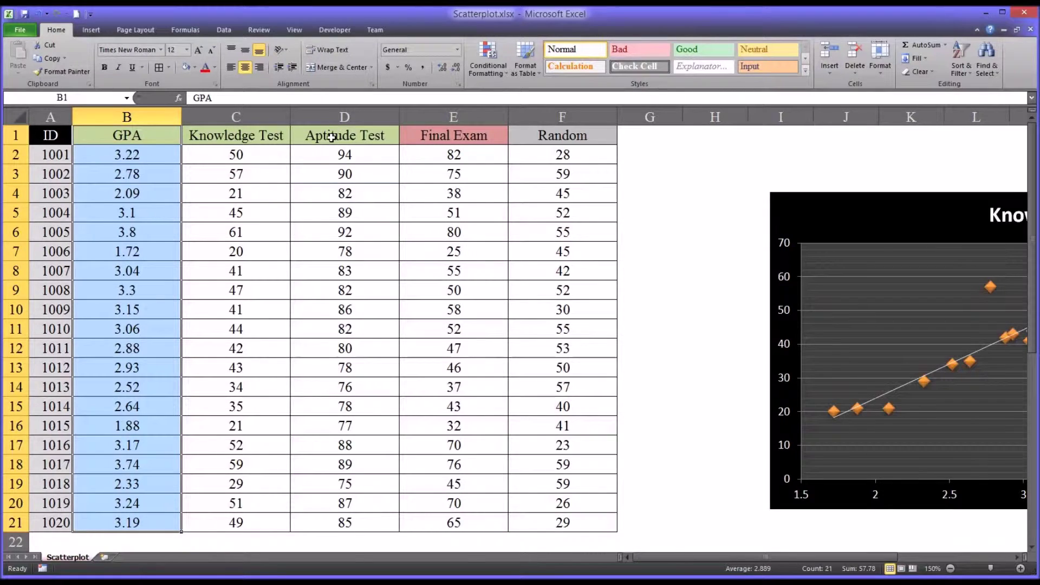
# Insert a marker-only scatter chart of GPA and Aptitude Test with the dark green-marker style
pyautogui.moveTo(335, 130); pyautogui.dragTo(331, 524)
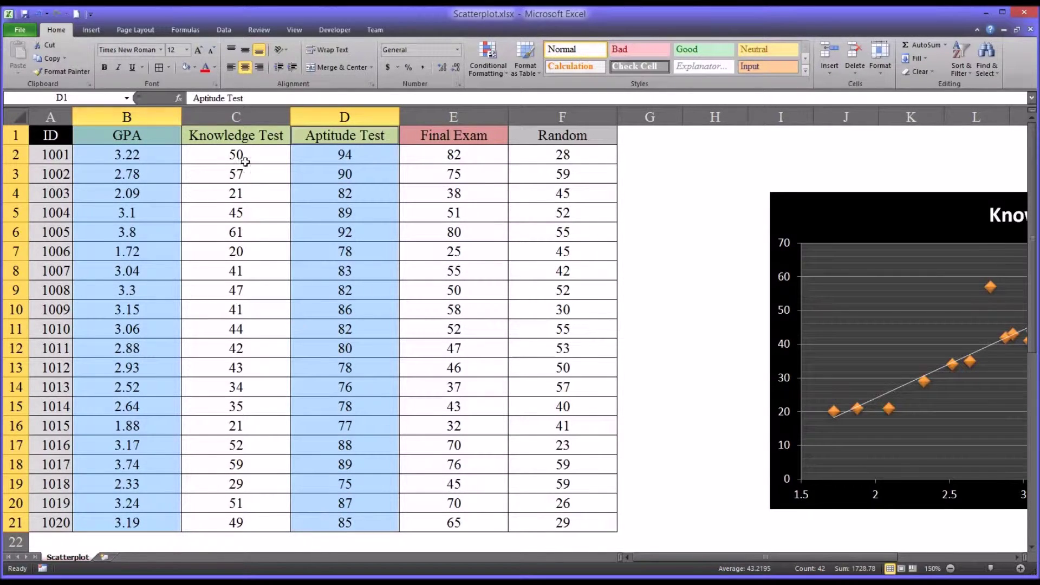
pyautogui.click(91, 30)
pyautogui.click(354, 73)
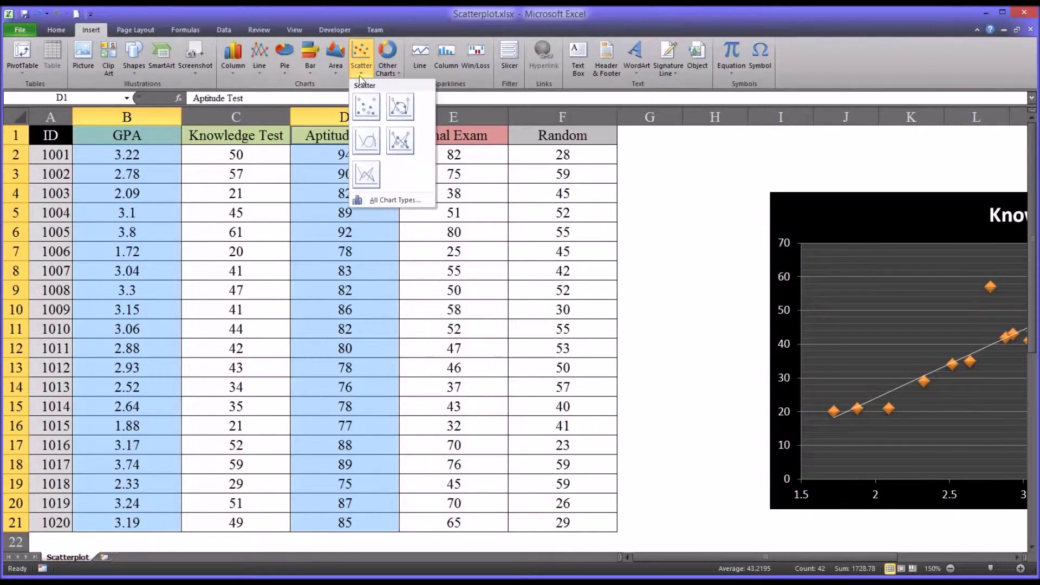
pyautogui.click(369, 115)
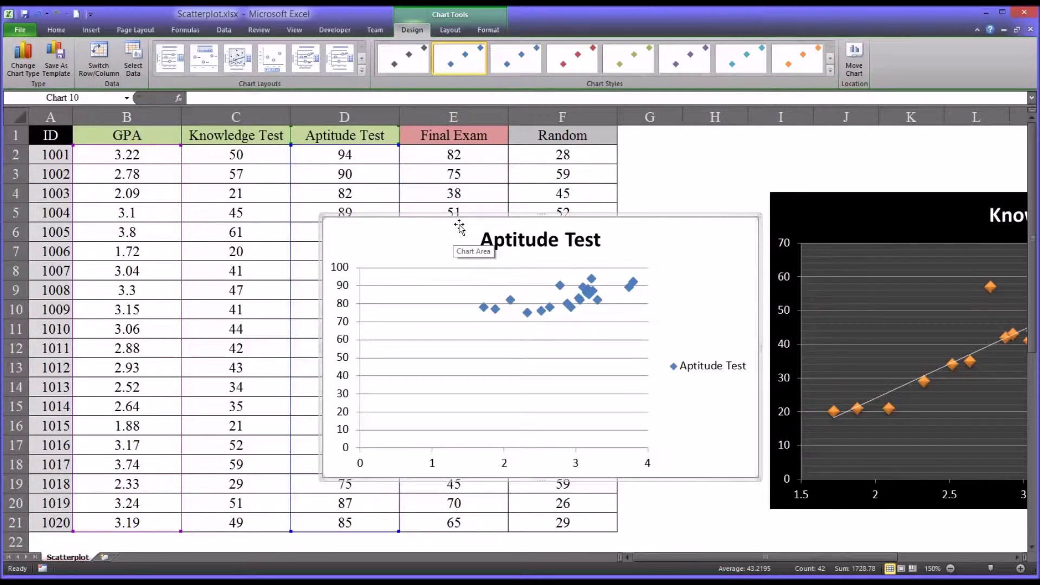
pyautogui.moveTo(458, 216); pyautogui.dragTo(382, 215)
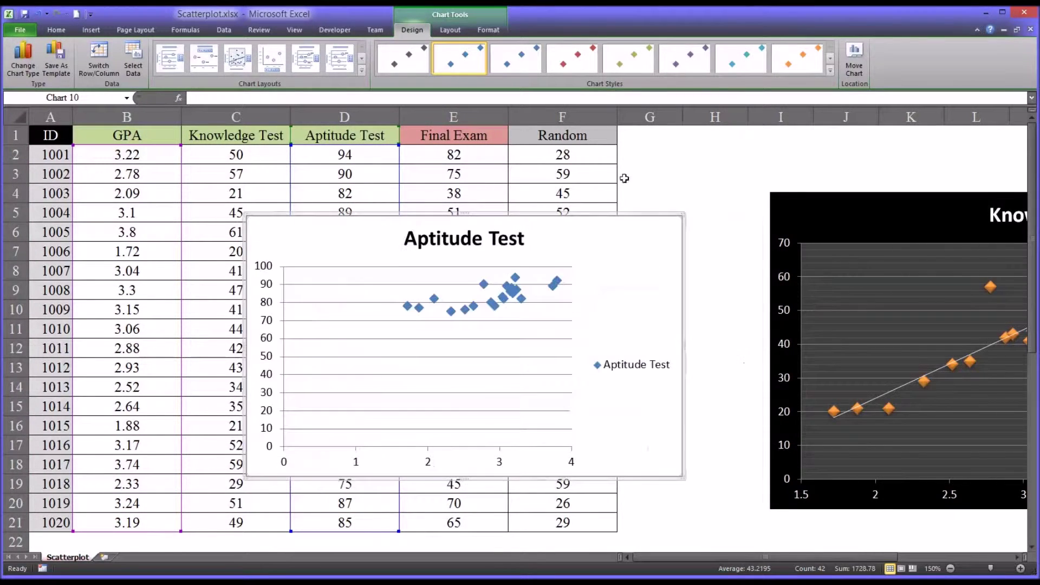
pyautogui.click(830, 70)
pyautogui.click(631, 227)
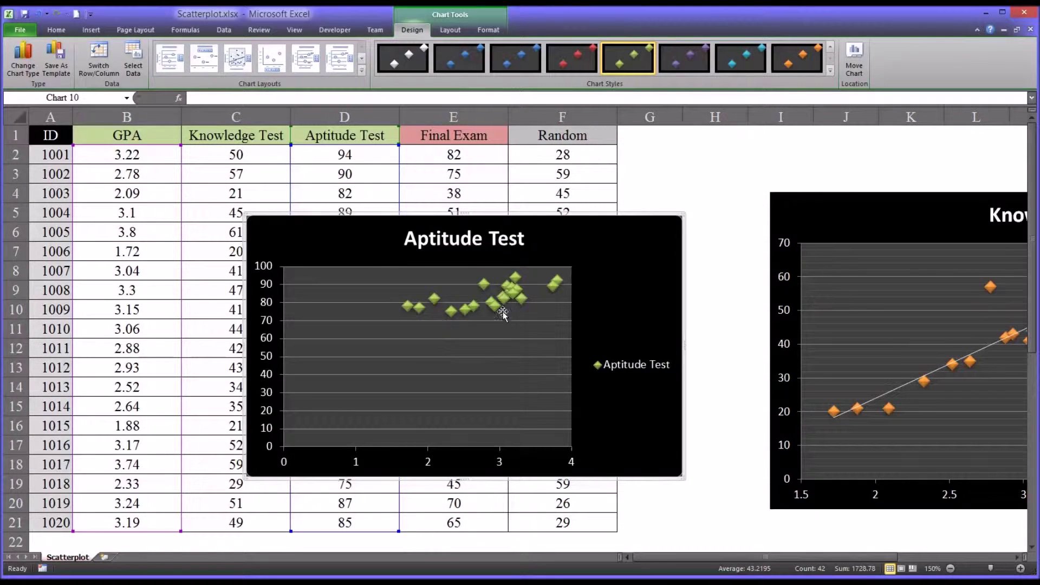
pyautogui.moveTo(524, 310)
# Apply the trendline-and-equation layout (y = 7.1746x + 62.823, R² = 0.4951) and delete both axis titles
pyautogui.click(362, 71)
pyautogui.click(240, 96)
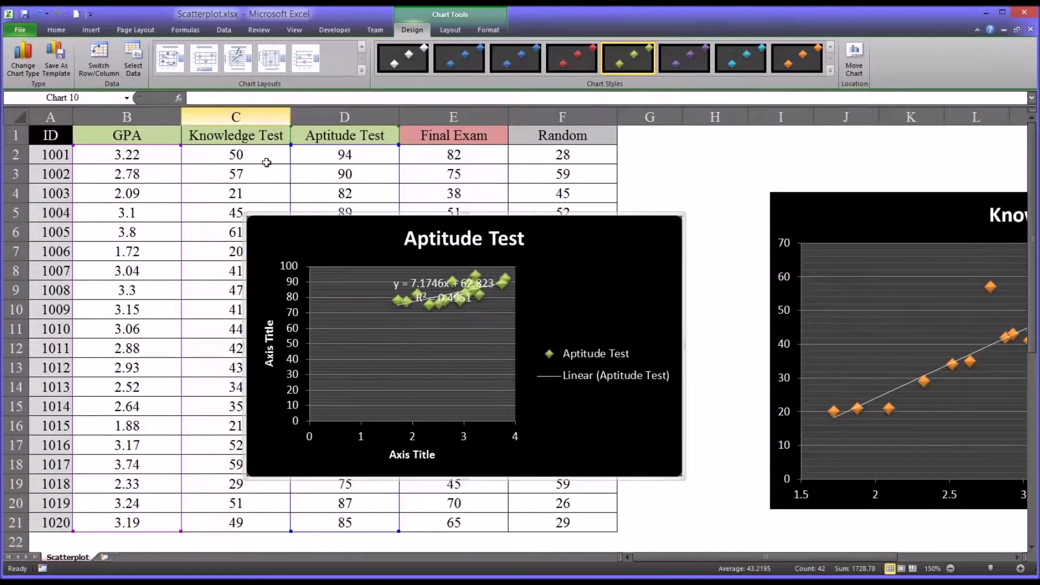
pyautogui.click(401, 457)
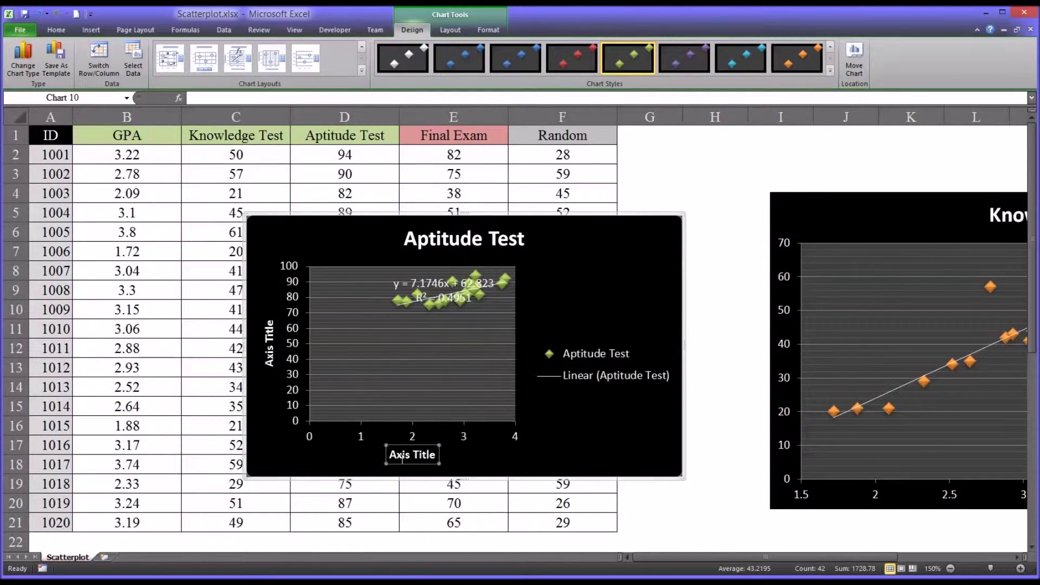
pyautogui.press('Delete')
pyautogui.click(272, 374)
pyautogui.press('Delete')
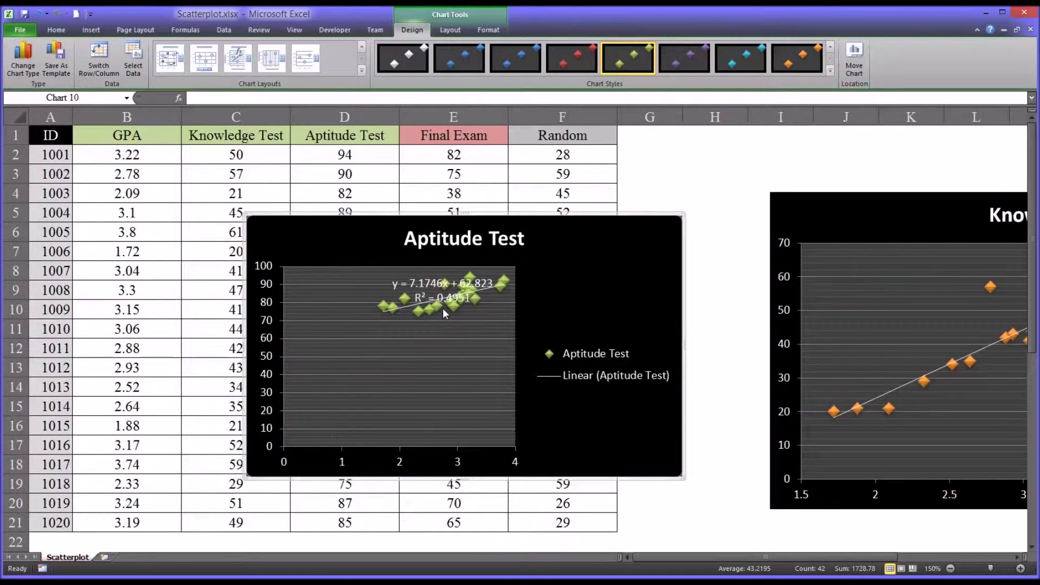
# Reposition the Knowledge Test and Aptitude Test charts, then deselect them
pyautogui.moveTo(442, 309)
pyautogui.moveTo(847, 196); pyautogui.dragTo(871, 199)
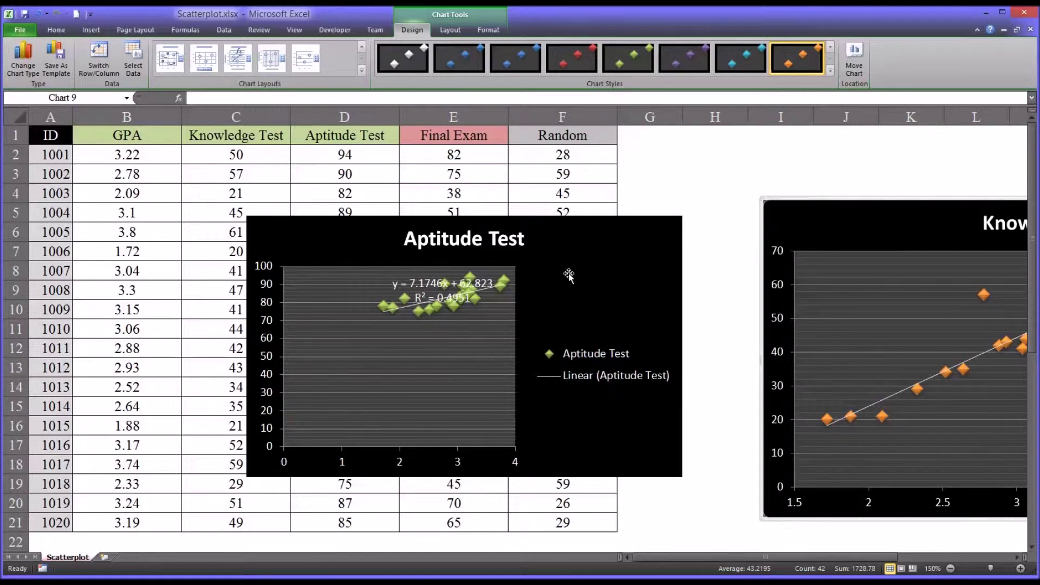
pyautogui.moveTo(547, 222); pyautogui.dragTo(714, 227)
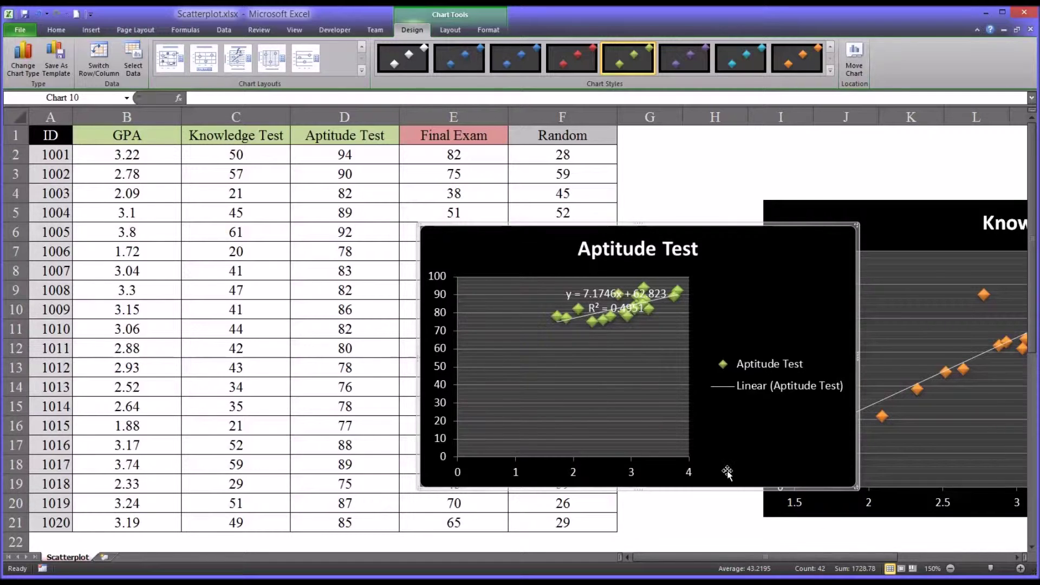
pyautogui.click(323, 489)
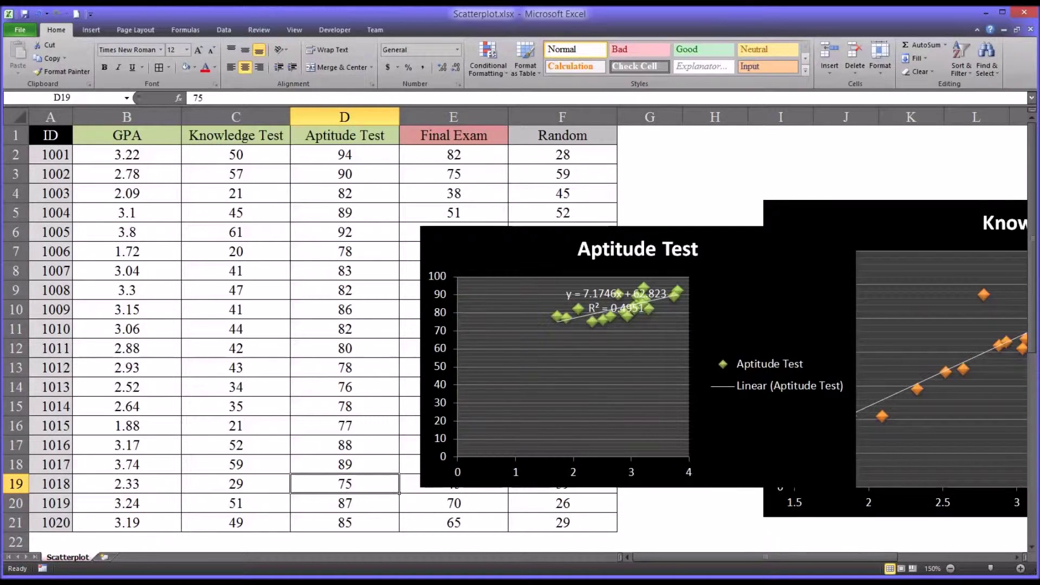
# Fix the Aptitude Test chart's vertical axis minimum, entering 7 as the new value
pyautogui.click(444, 367)
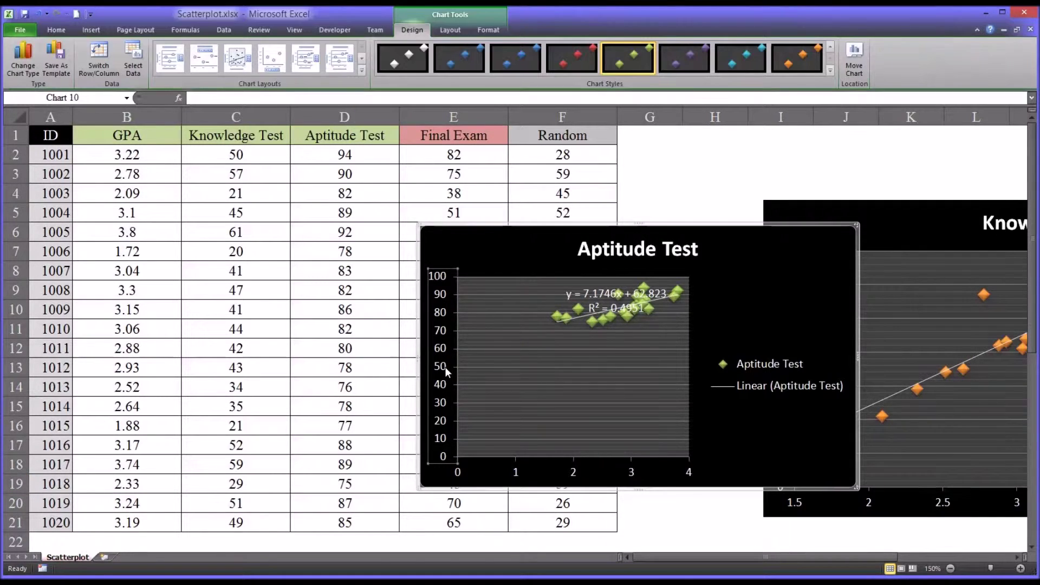
pyautogui.rightClick(444, 367)
pyautogui.click(478, 491)
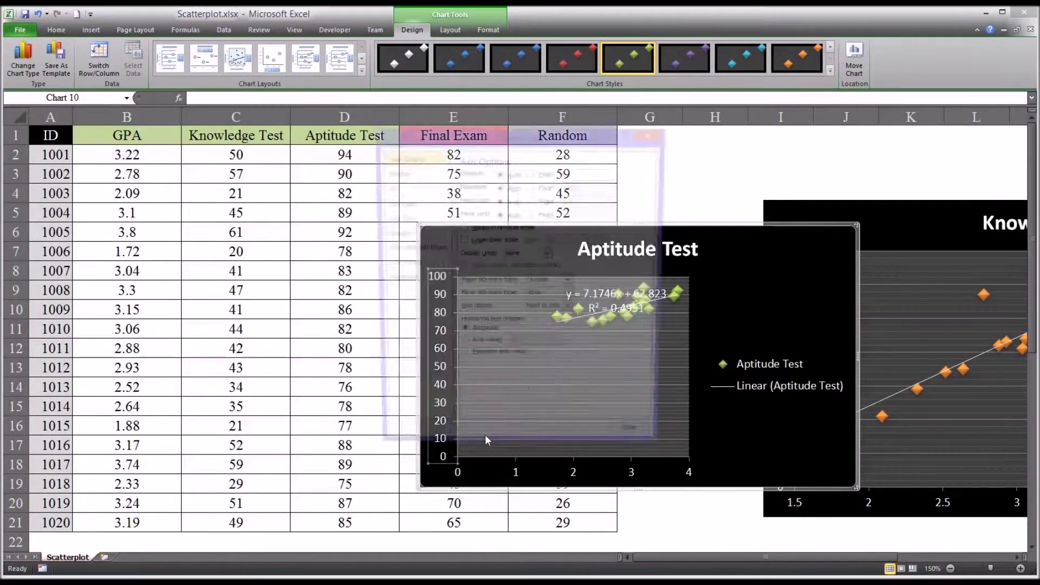
pyautogui.click(533, 173)
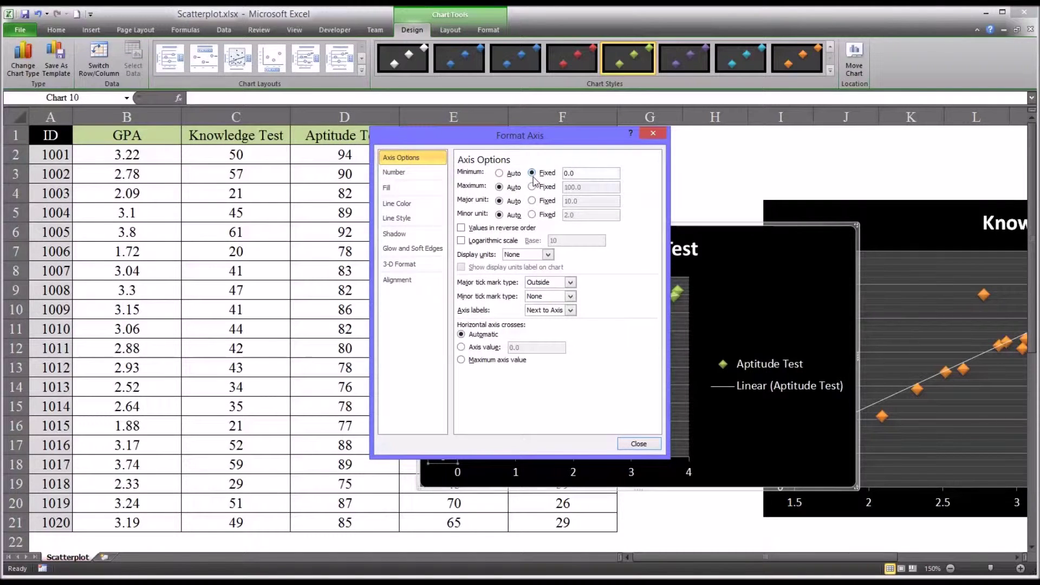
pyautogui.moveTo(577, 174); pyautogui.dragTo(561, 180)
pyautogui.write('74')
pyautogui.click(634, 443)
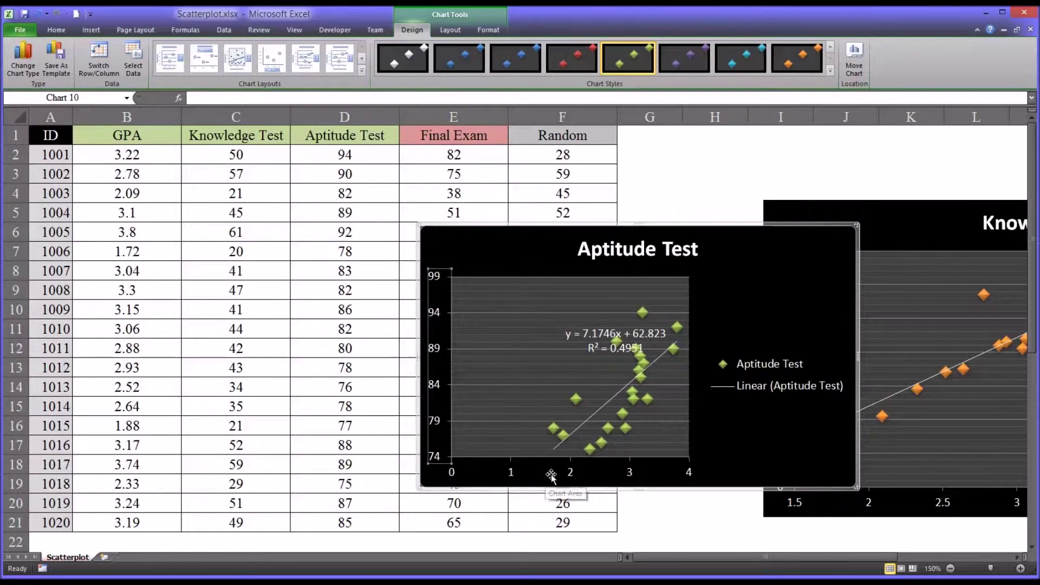
# Fix the horizontal GPA axis minimum at 1.5 and select the whole chart
pyautogui.click(570, 474)
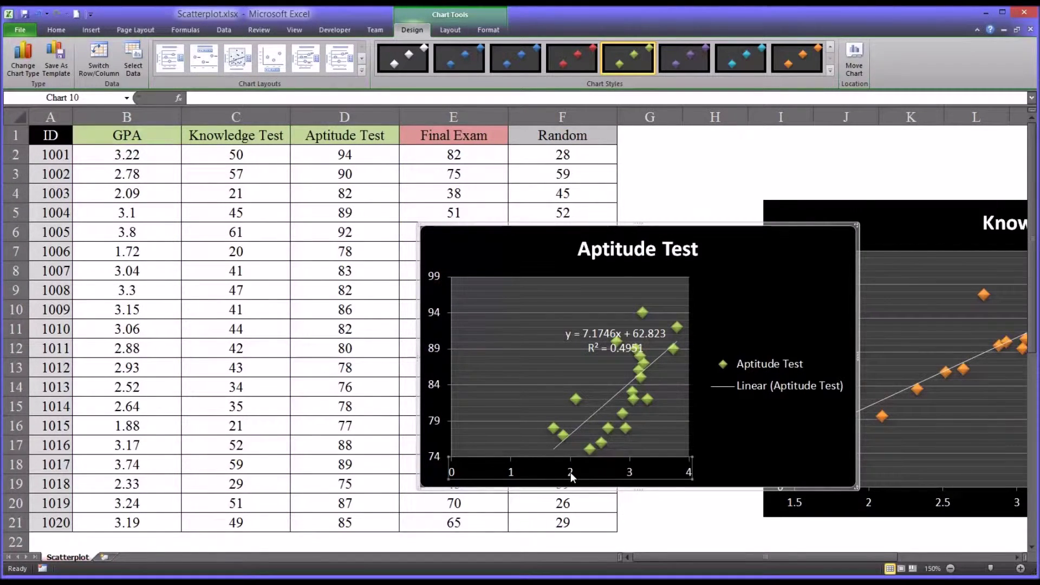
pyautogui.rightClick(570, 473)
pyautogui.click(623, 582)
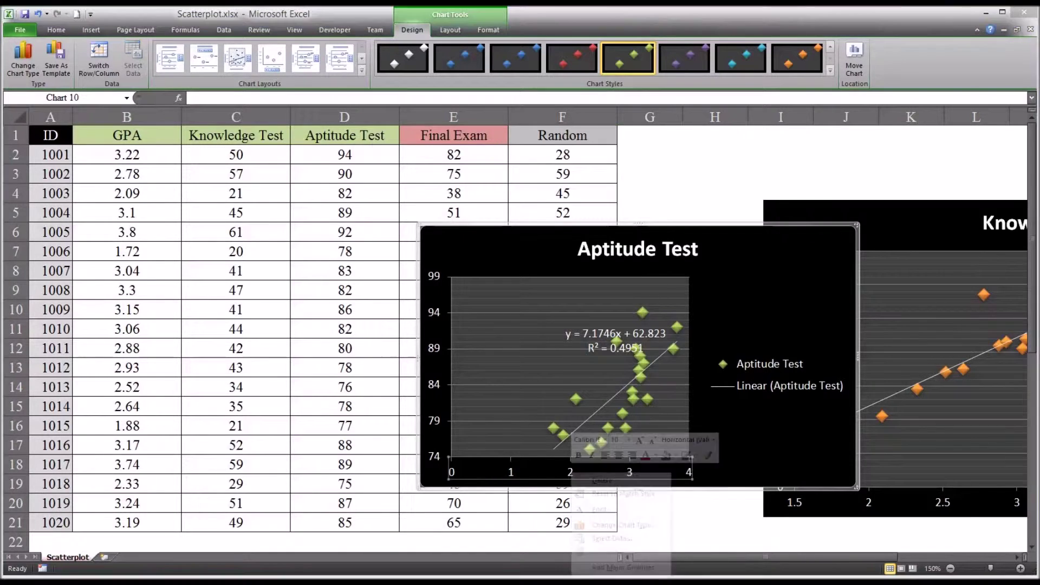
pyautogui.click(532, 173)
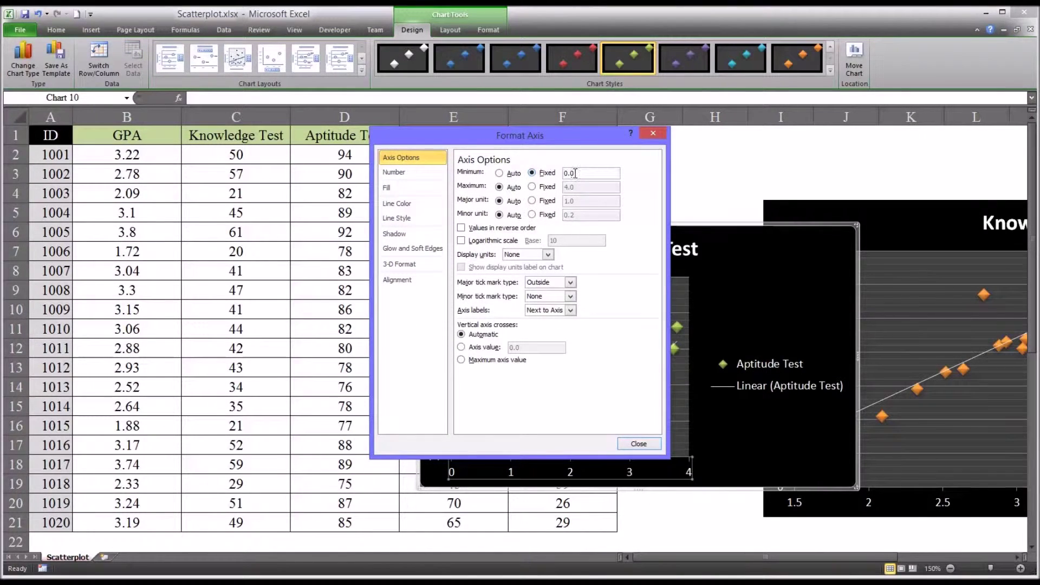
pyautogui.write('1.5')
pyautogui.click(638, 444)
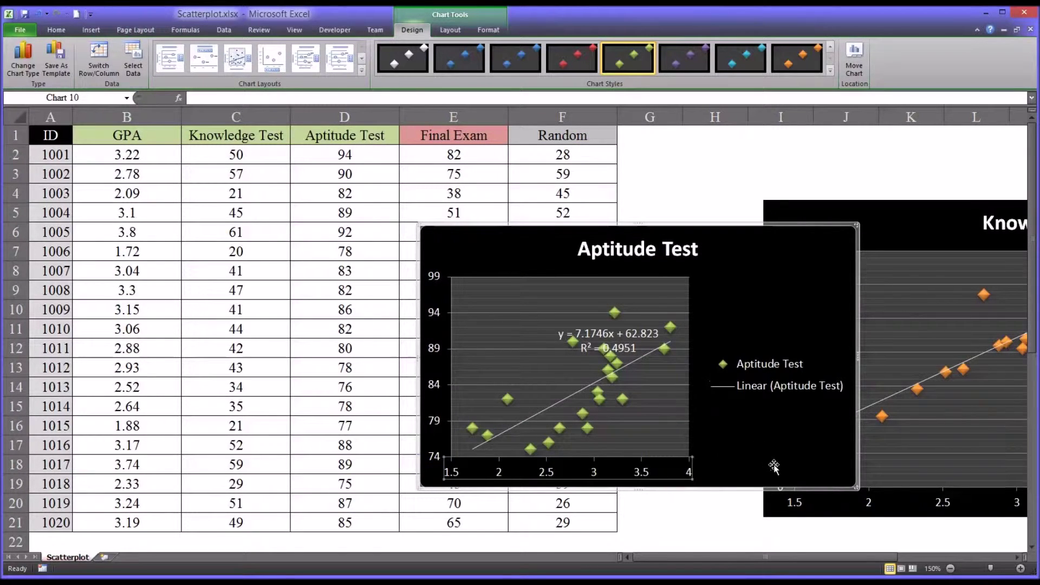
pyautogui.click(759, 448)
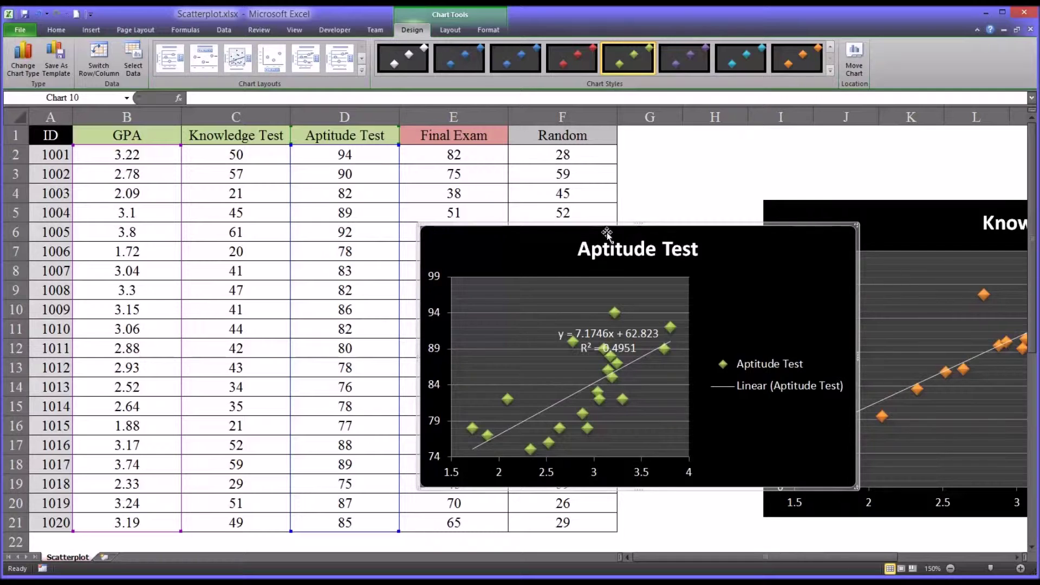
# Move the Aptitude Test chart to the upper right, then select the GPA and Final Exam columns
pyautogui.moveTo(603, 228); pyautogui.dragTo(815, 170)
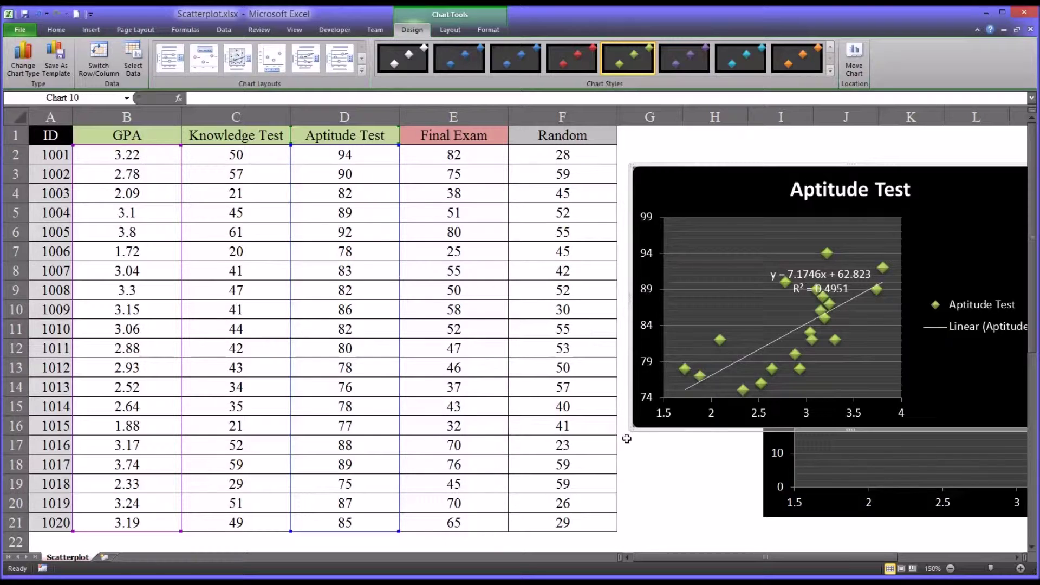
pyautogui.click(650, 463)
pyautogui.moveTo(136, 139); pyautogui.dragTo(144, 521)
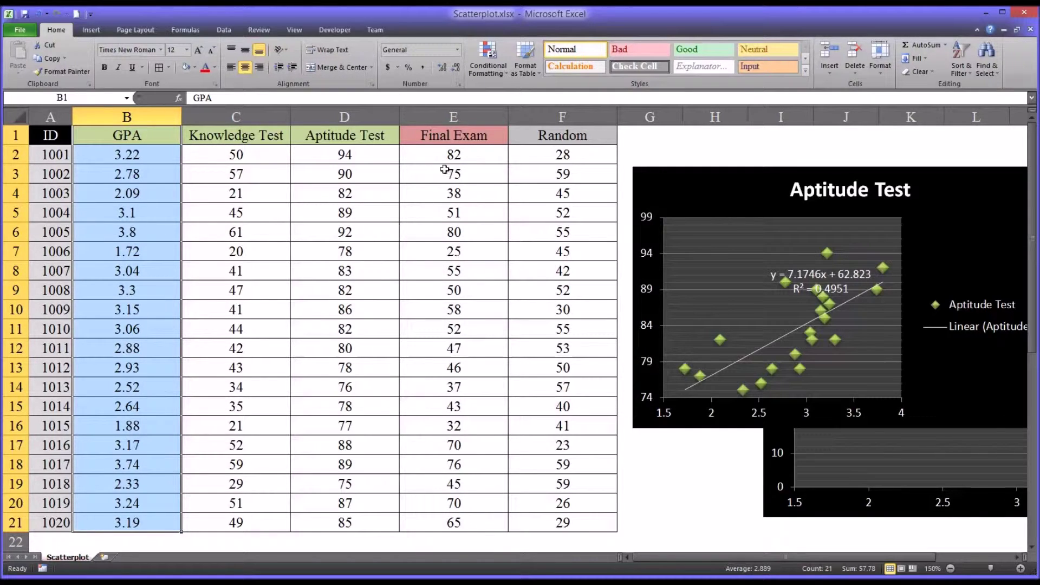
pyautogui.keyDown('ctrl'); pyautogui.click(433, 140); pyautogui.keyUp('ctrl')
pyautogui.moveTo(433, 161); pyautogui.dragTo(442, 509)
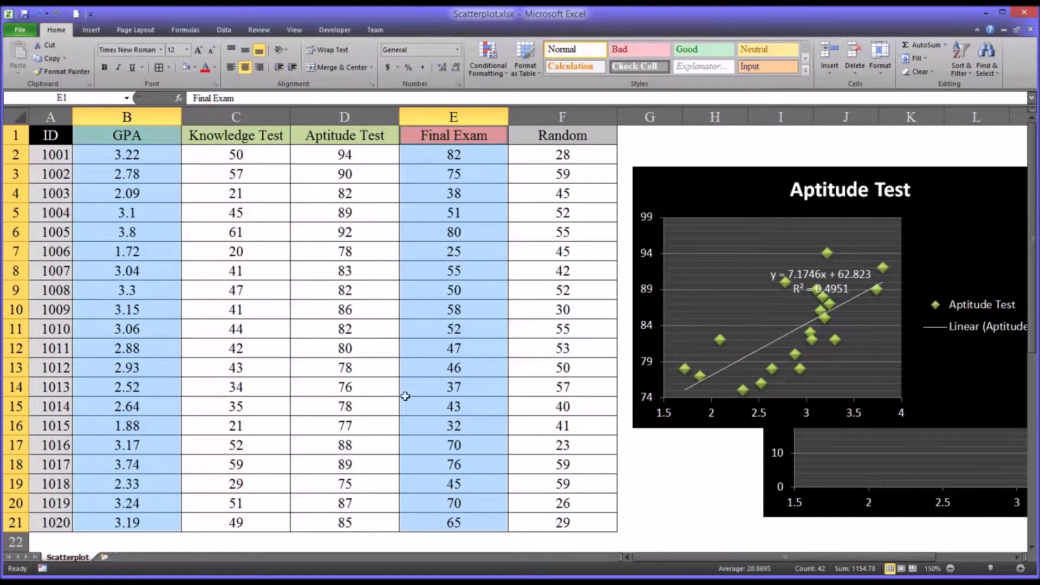
# Insert a marker-only Final Exam vs GPA scatter chart with the dark red-marker style
pyautogui.click(91, 29)
pyautogui.click(360, 60)
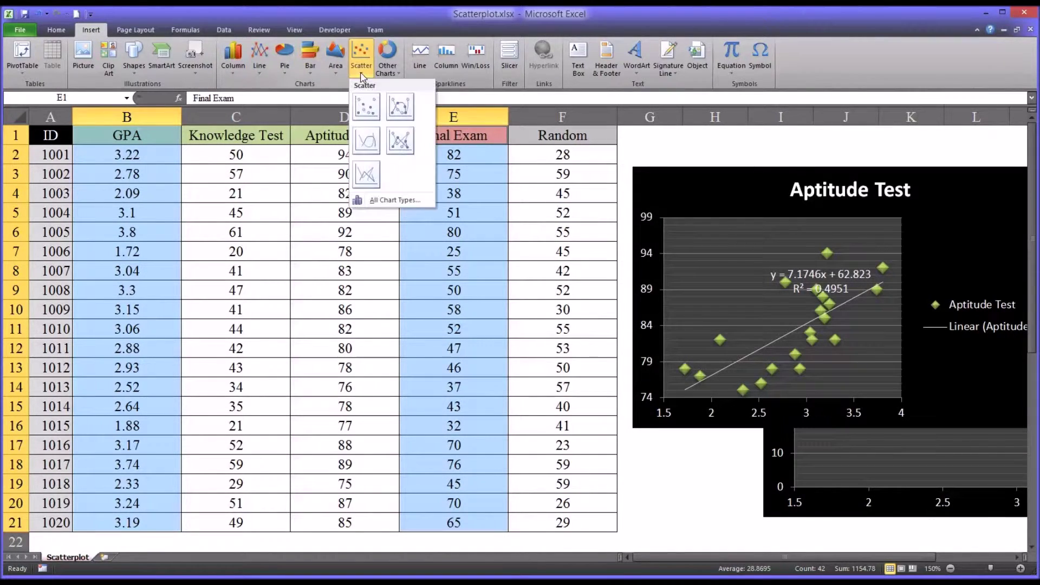
pyautogui.click(369, 108)
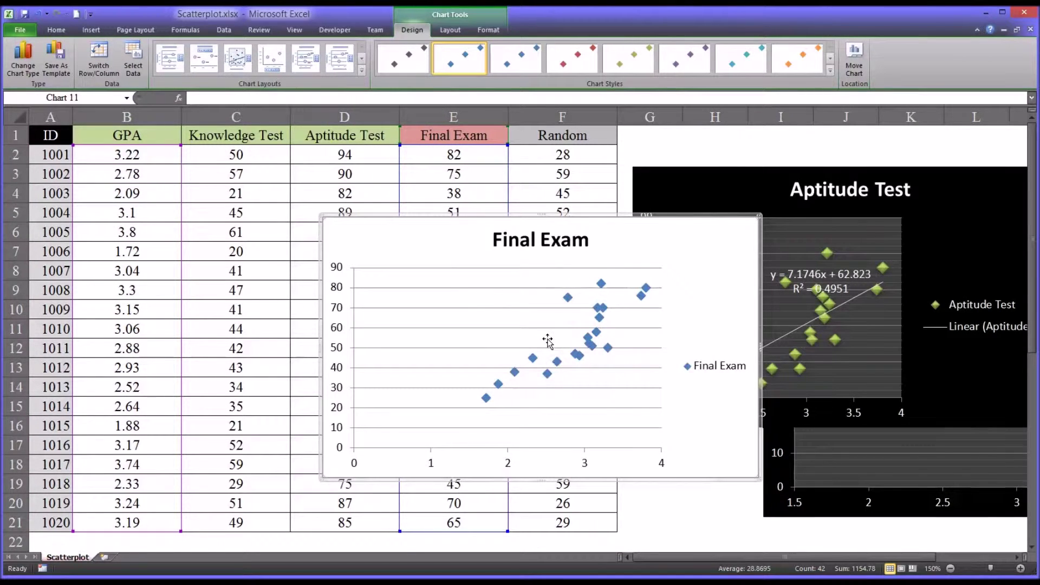
pyautogui.click(830, 71)
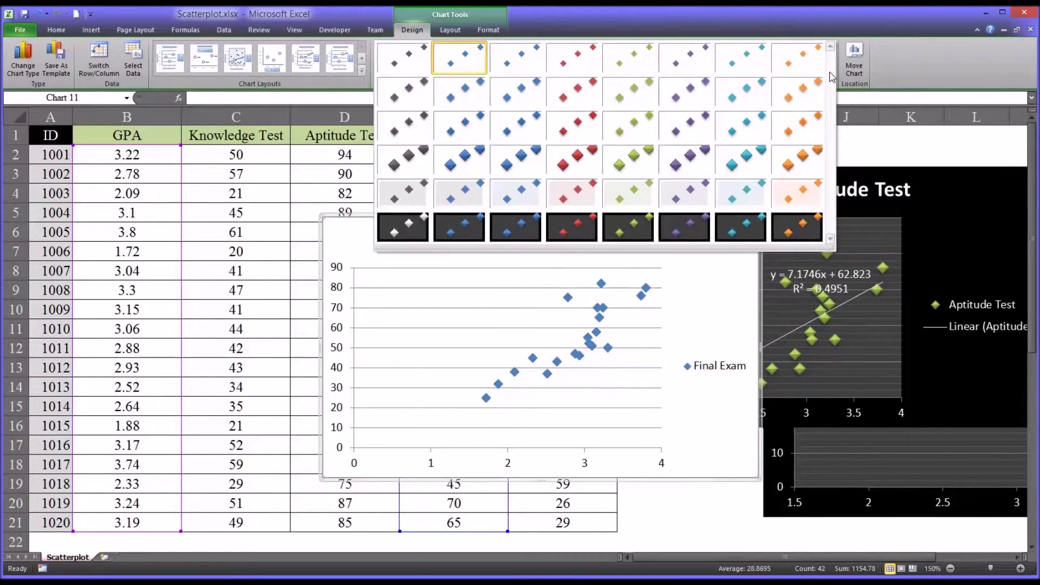
pyautogui.click(577, 228)
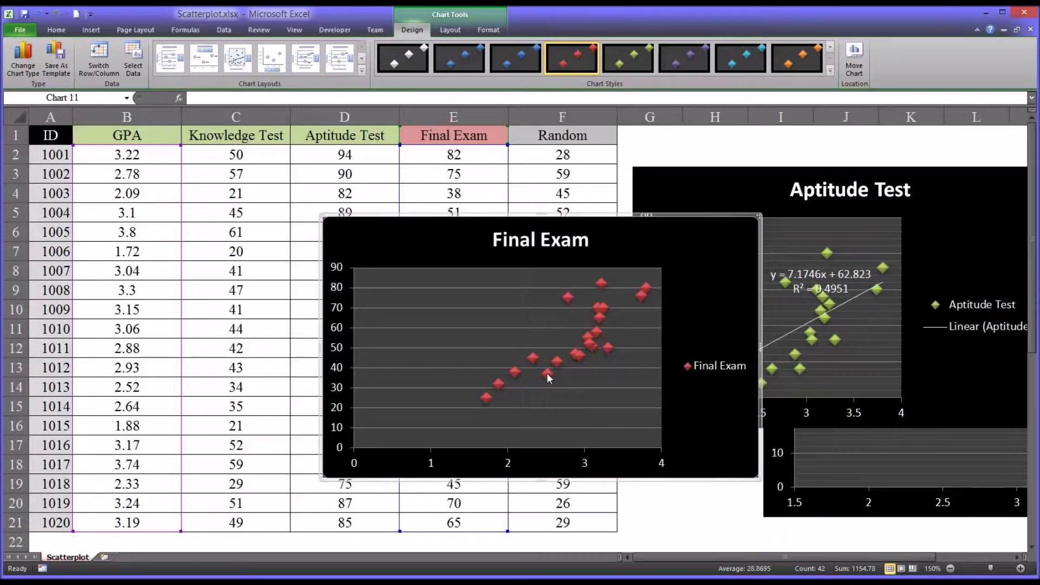
pyautogui.moveTo(485, 439); pyautogui.dragTo(472, 437)
# Apply Layout 9 to the Final Exam chart for a trendline (y = 24.677x - 16.441, R² = 0.6791) and delete both axis titles
pyautogui.click(362, 70)
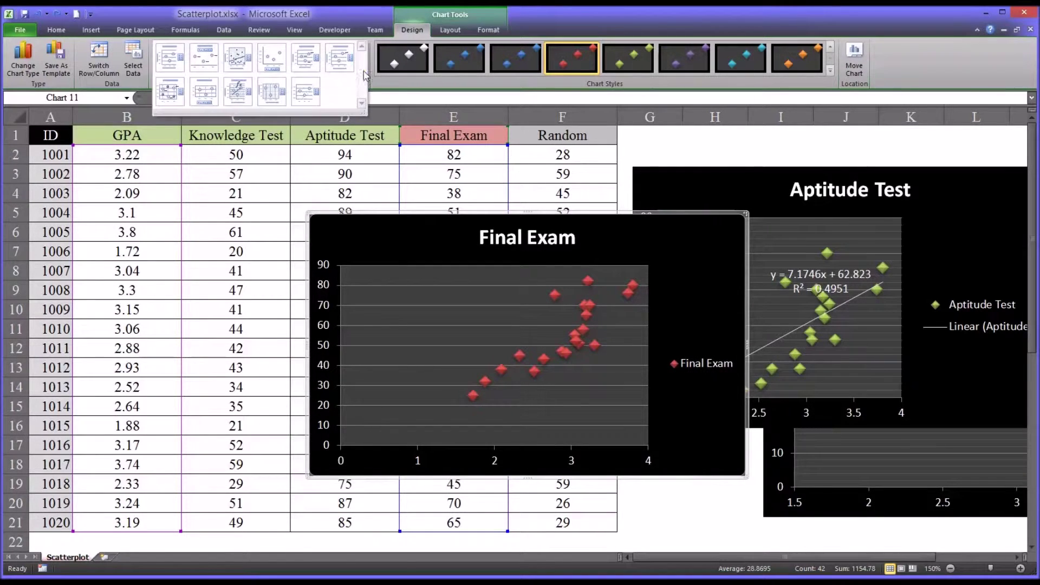
pyautogui.click(236, 96)
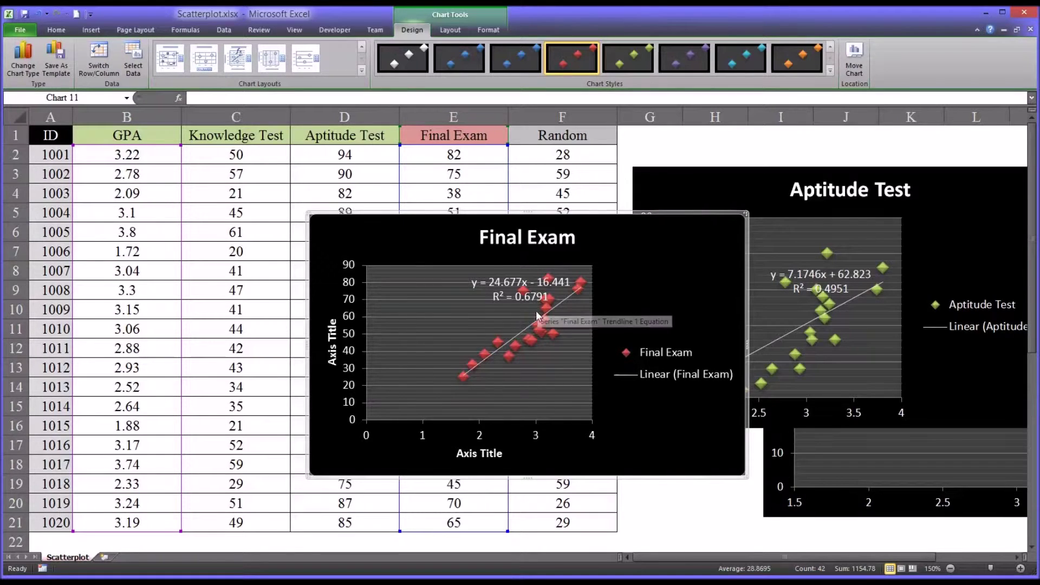
pyautogui.click(478, 454)
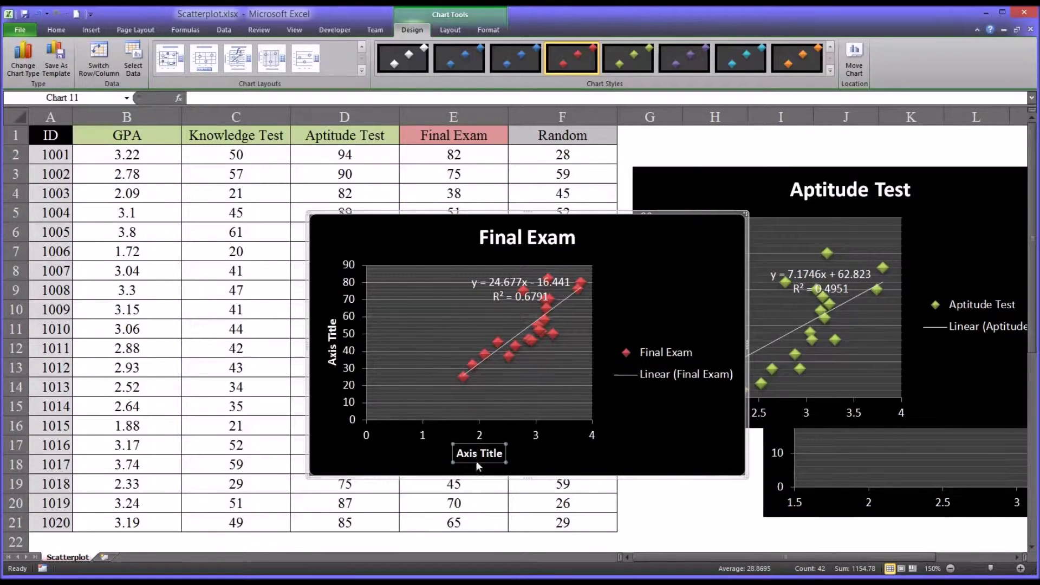
pyautogui.press('Delete')
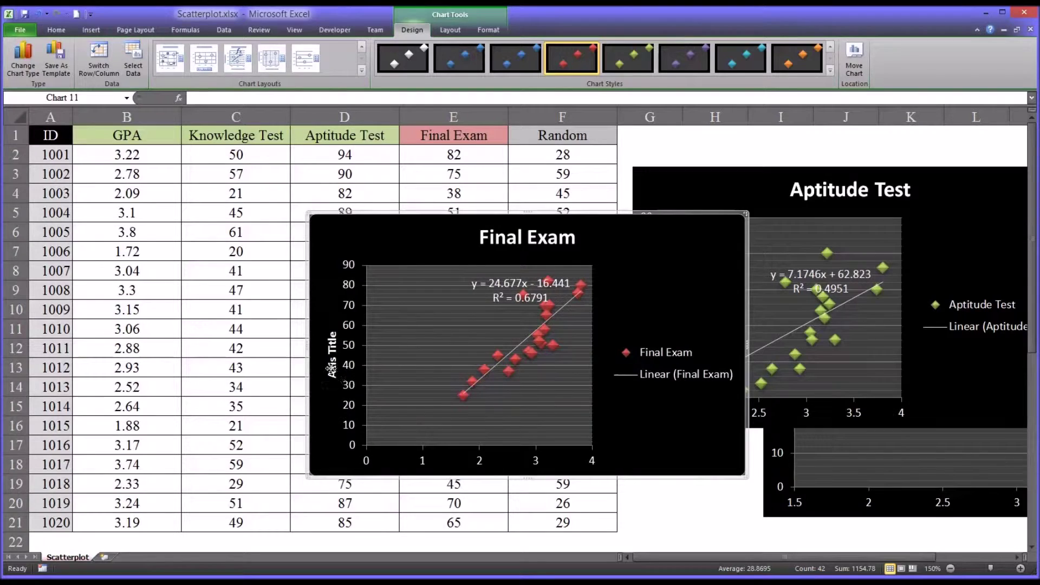
pyautogui.click(331, 373)
pyautogui.press('Delete')
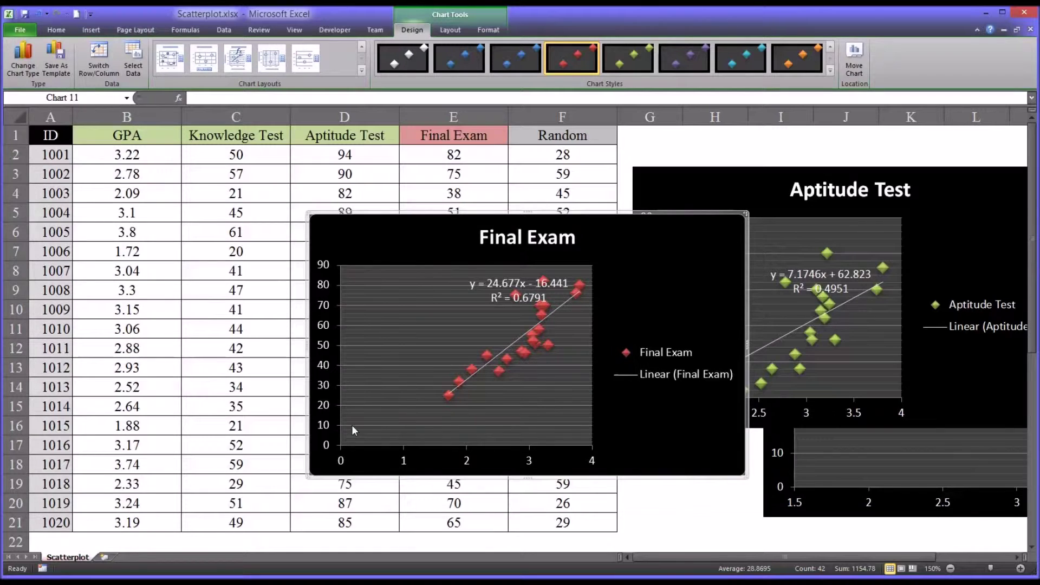
pyautogui.hscroll(1, 310, 477)
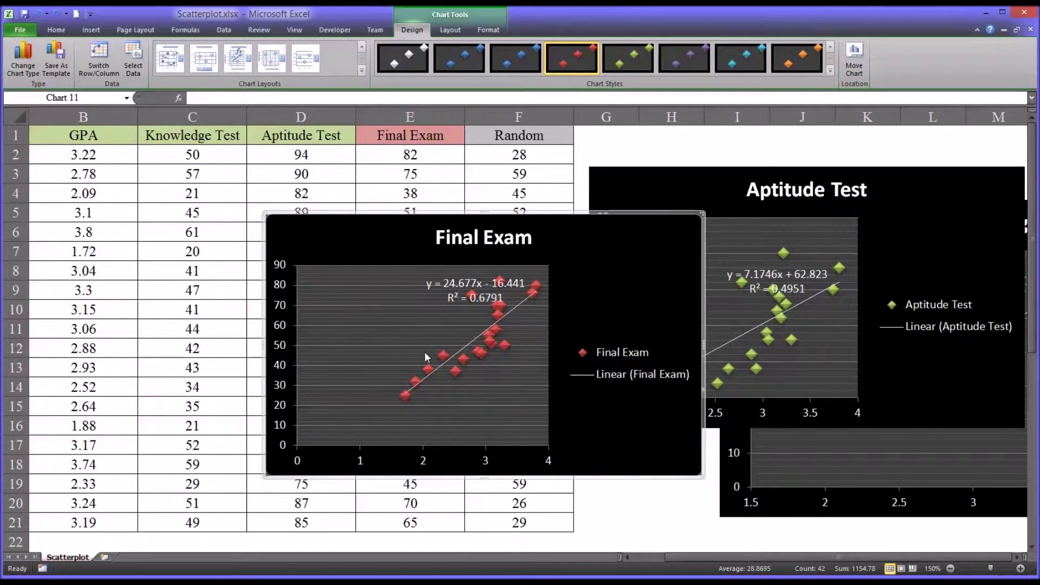
# Delete the Final Exam, Aptitude Test and Knowledge Test scatter charts
pyautogui.click(538, 217)
pyautogui.press('Delete')
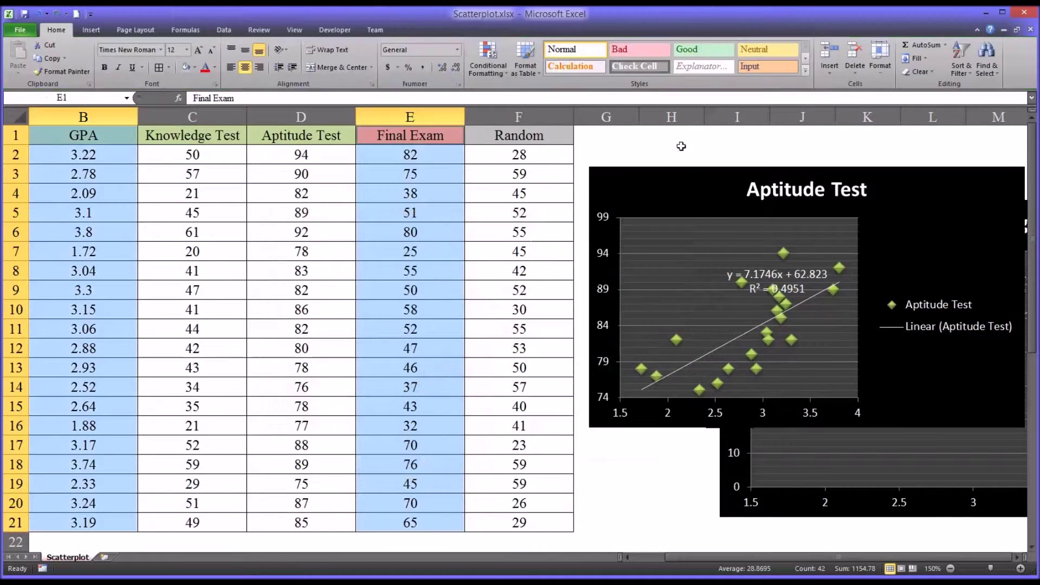
pyautogui.click(671, 181)
pyautogui.press('Delete')
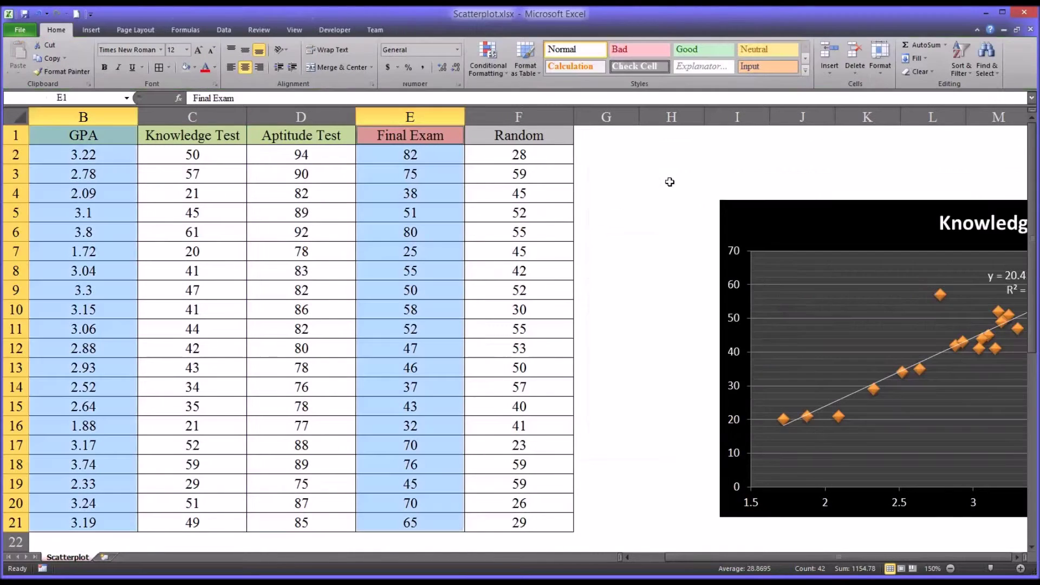
pyautogui.click(770, 203)
pyautogui.press('Delete')
# Select the GPA column B1:B21 together with the Random column F1:F21
pyautogui.click(650, 215)
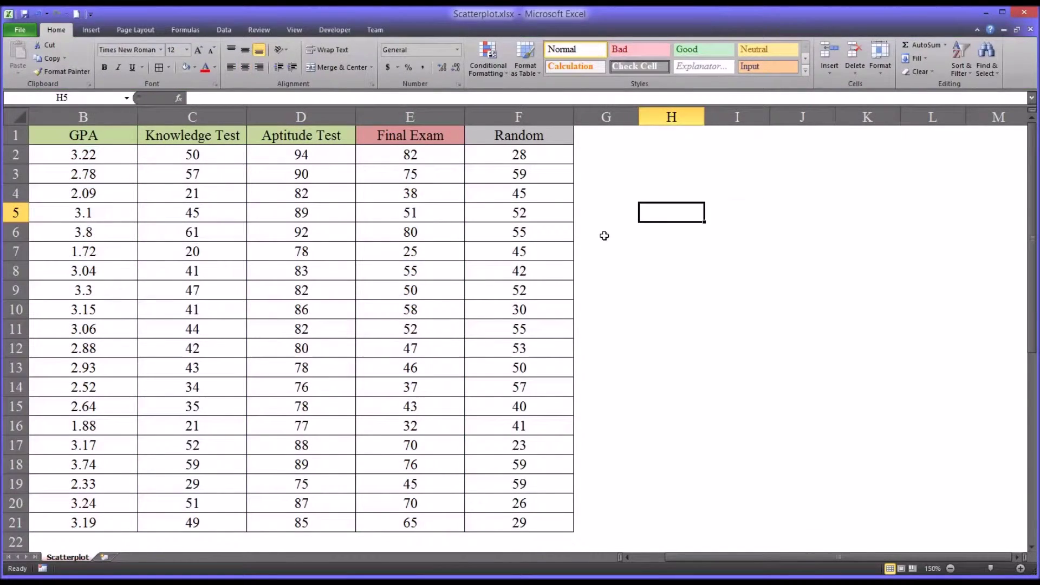
pyautogui.moveTo(706, 558); pyautogui.dragTo(677, 558)
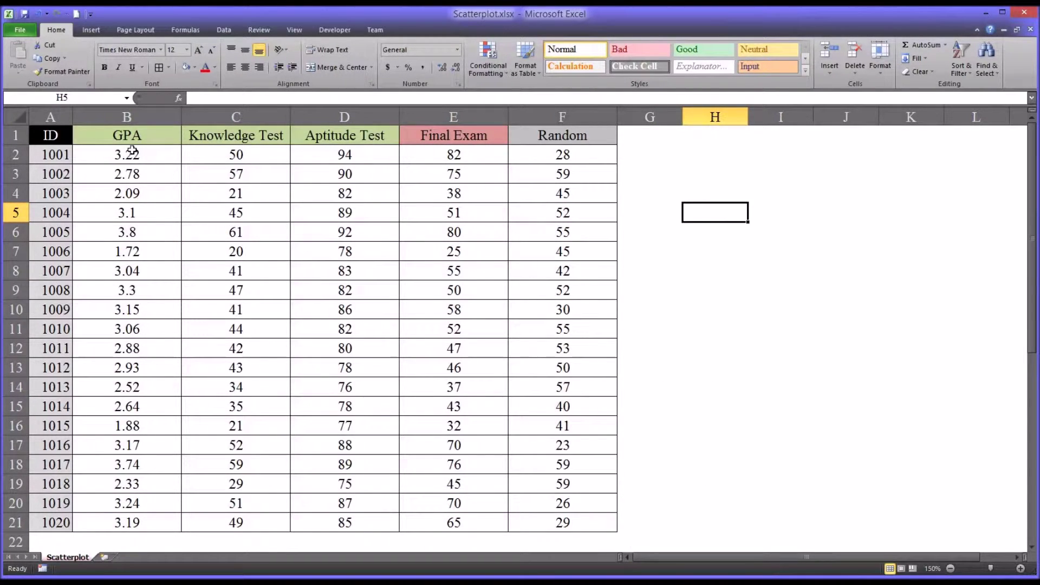
pyautogui.moveTo(132, 142); pyautogui.dragTo(127, 518)
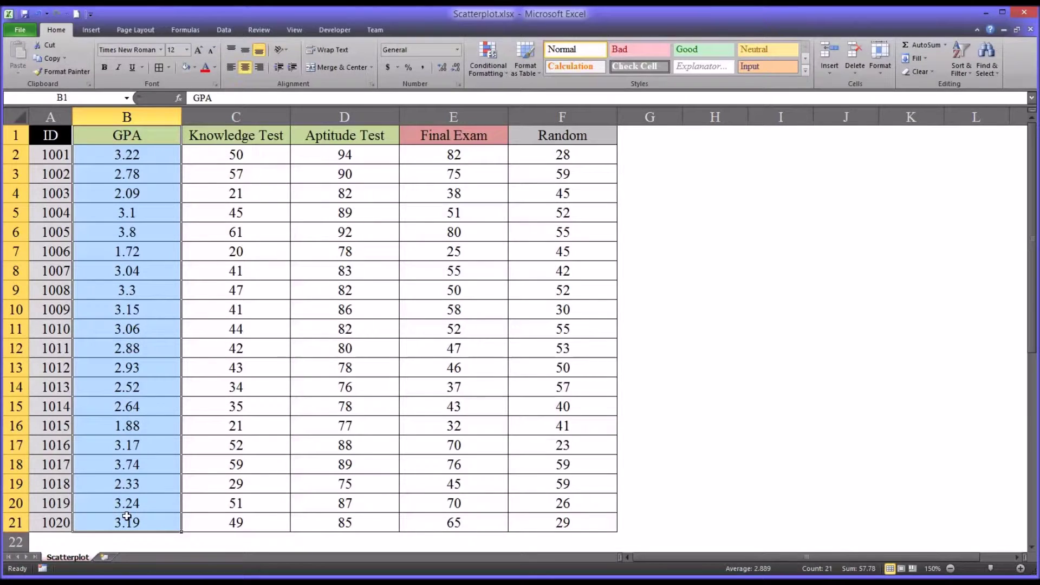
pyautogui.moveTo(530, 146); pyautogui.dragTo(537, 216)
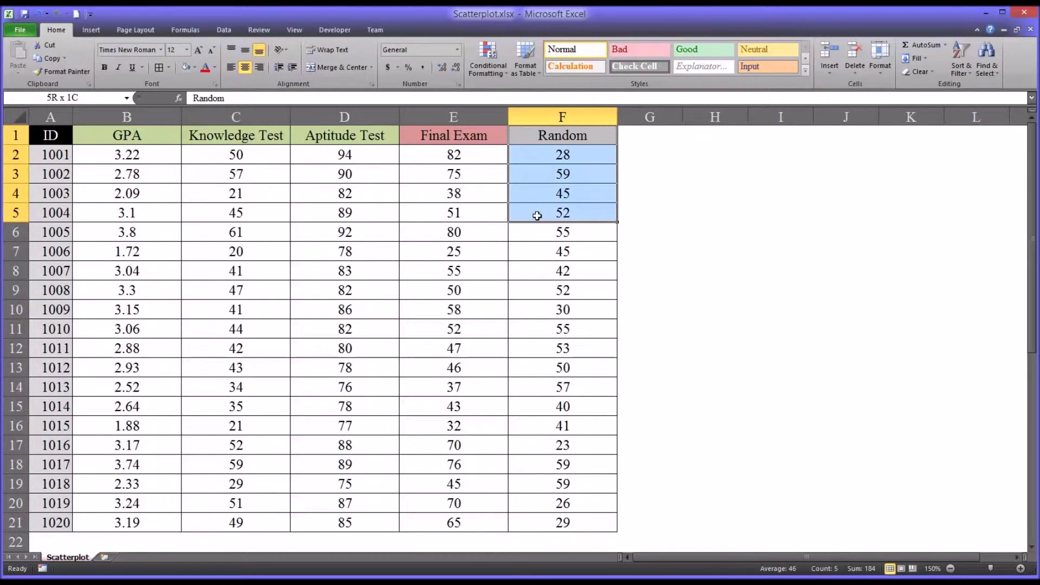
pyautogui.moveTo(130, 139); pyautogui.dragTo(118, 522)
pyautogui.moveTo(541, 138); pyautogui.dragTo(545, 520)
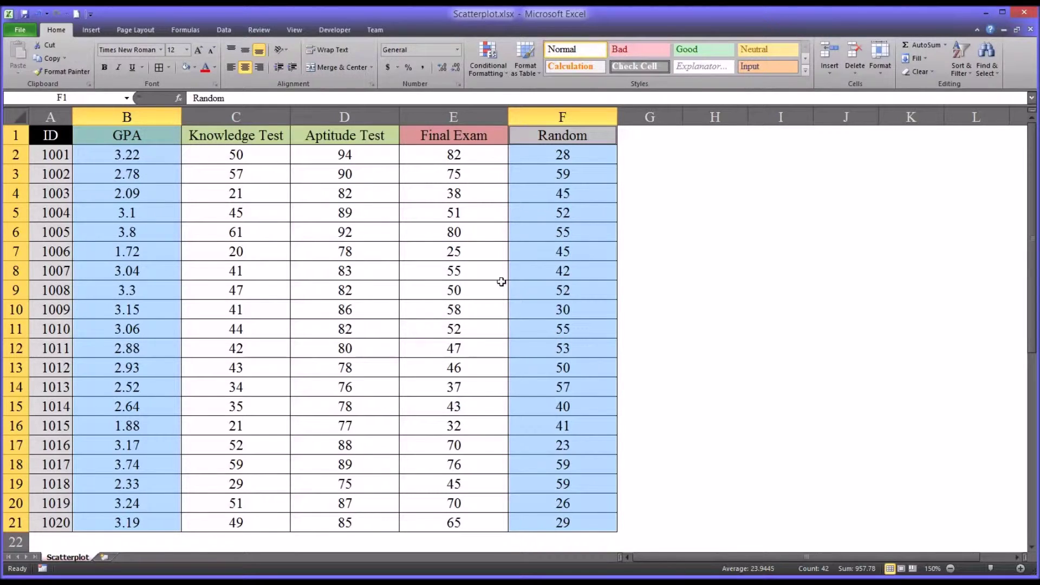
pyautogui.click(91, 30)
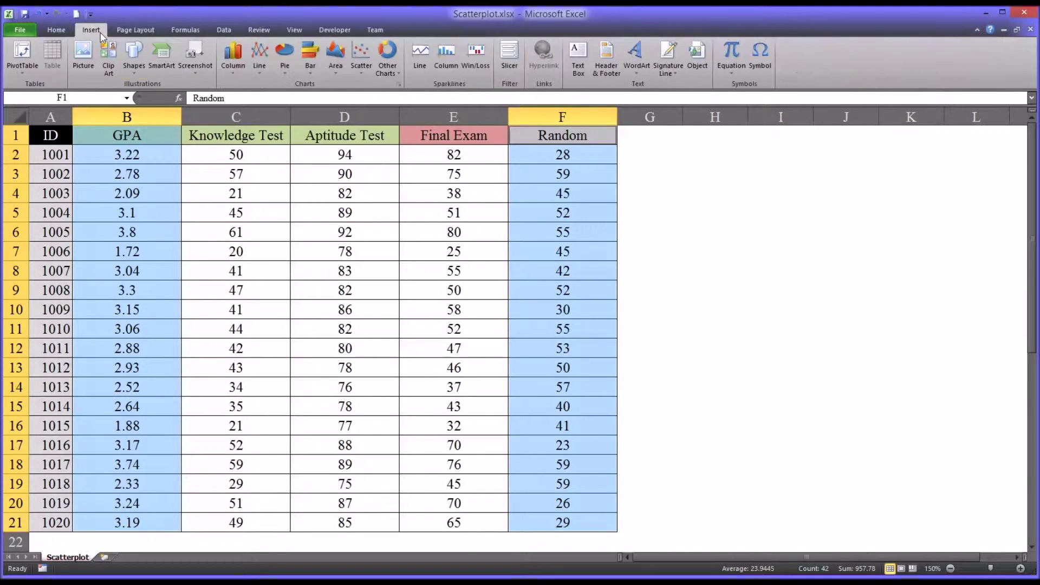
# Insert a markers-only Random vs GPA scatter chart, move it up-left, and apply the dark green-marker style
pyautogui.click(362, 55)
pyautogui.click(365, 97)
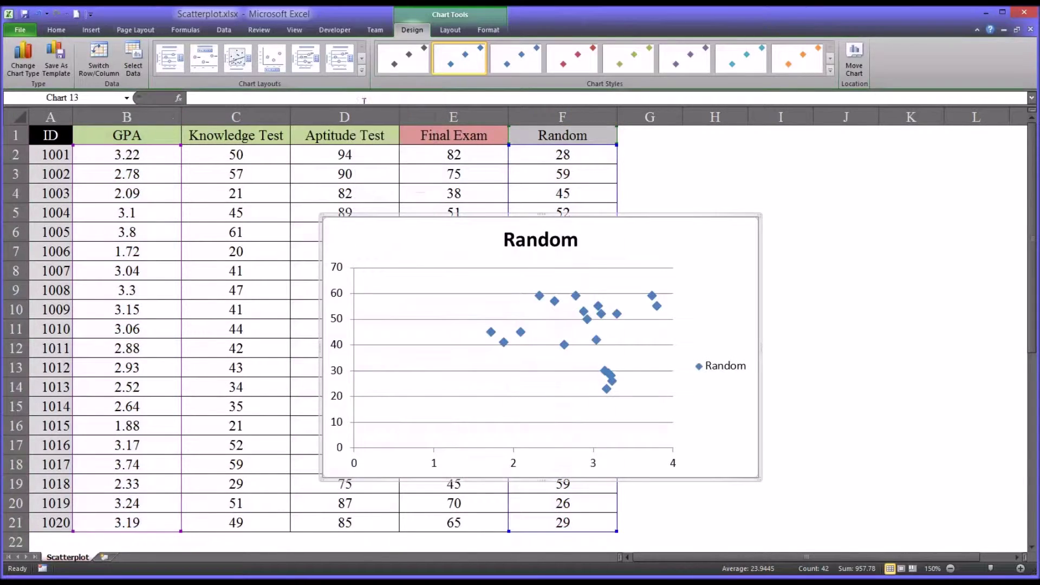
pyautogui.moveTo(471, 215); pyautogui.dragTo(438, 188)
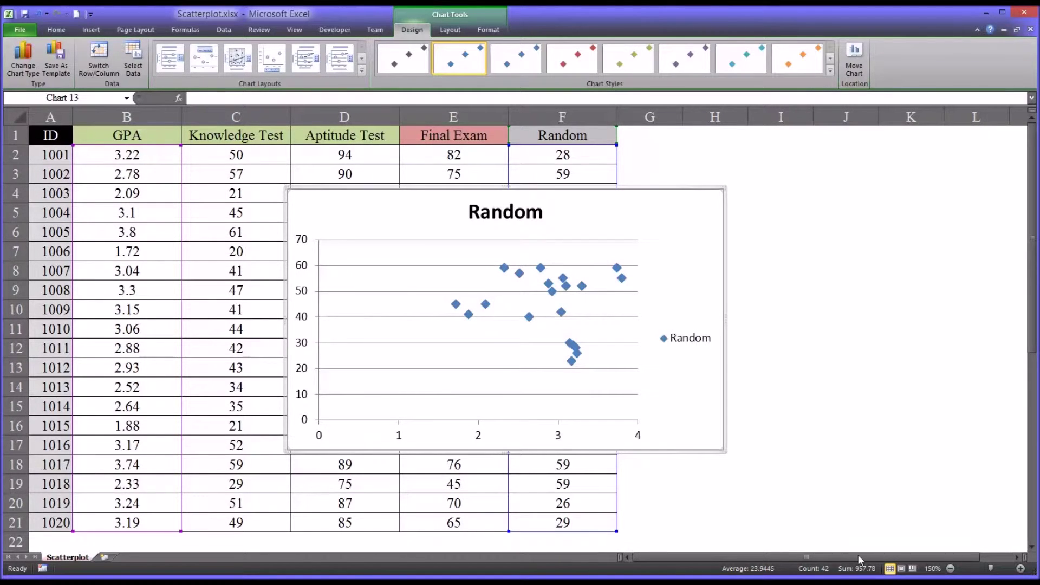
pyautogui.click(830, 71)
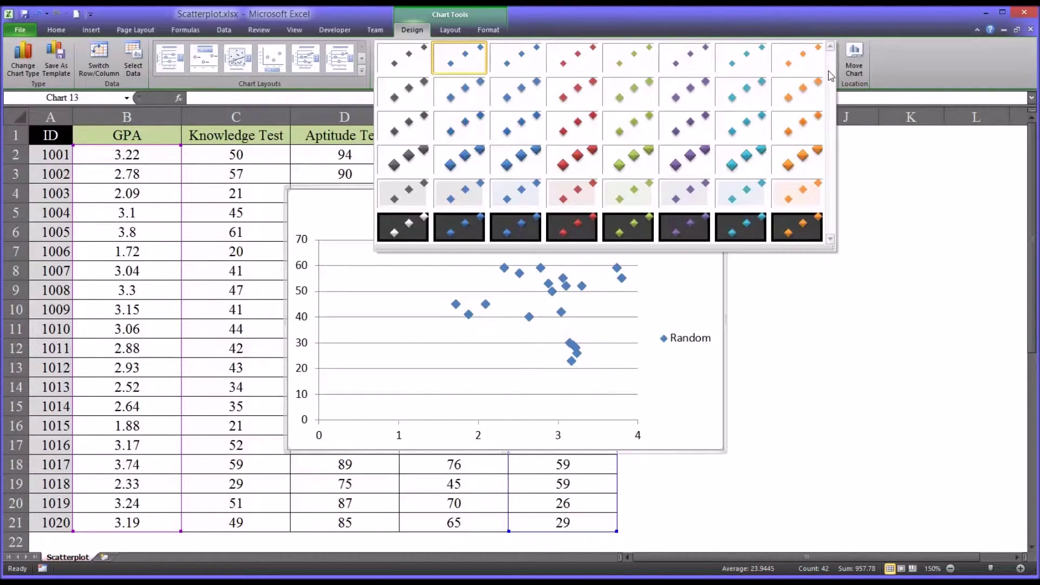
pyautogui.click(638, 228)
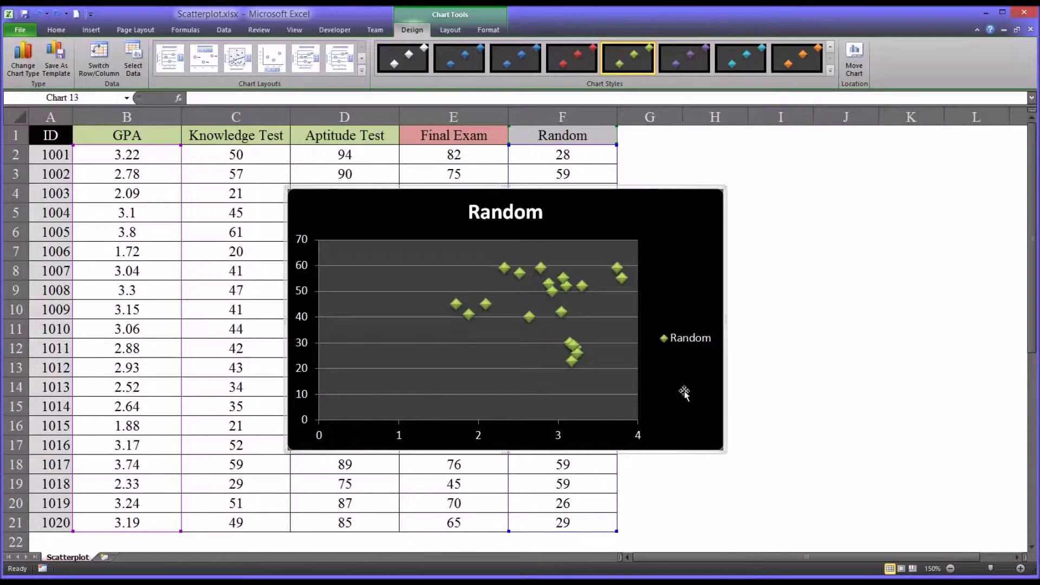
pyautogui.click(318, 435)
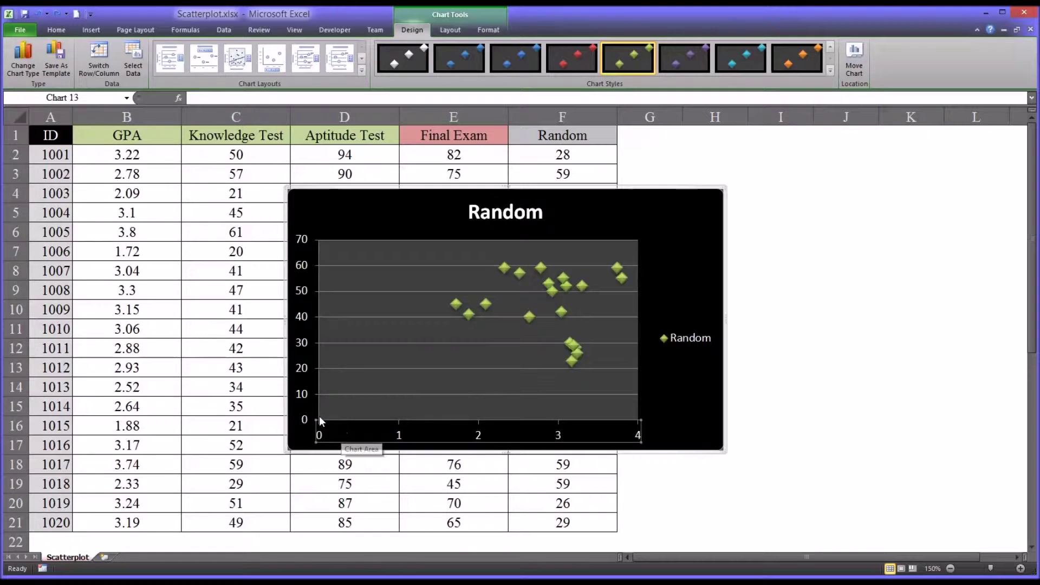
# Fix the Random chart's horizontal axis minimum at 1.5
pyautogui.rightClick(349, 436)
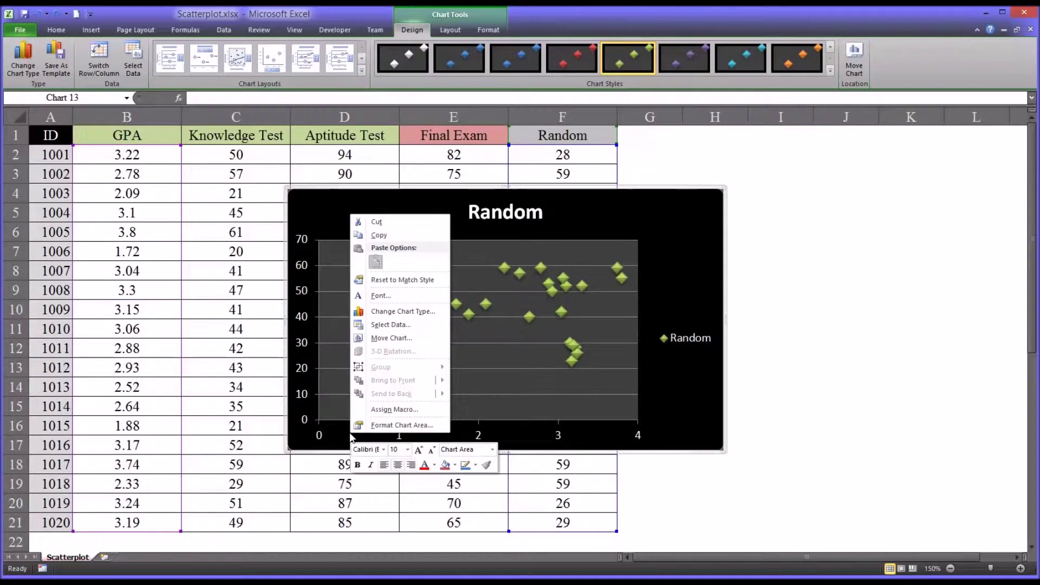
pyautogui.click(320, 437)
pyautogui.rightClick(320, 438)
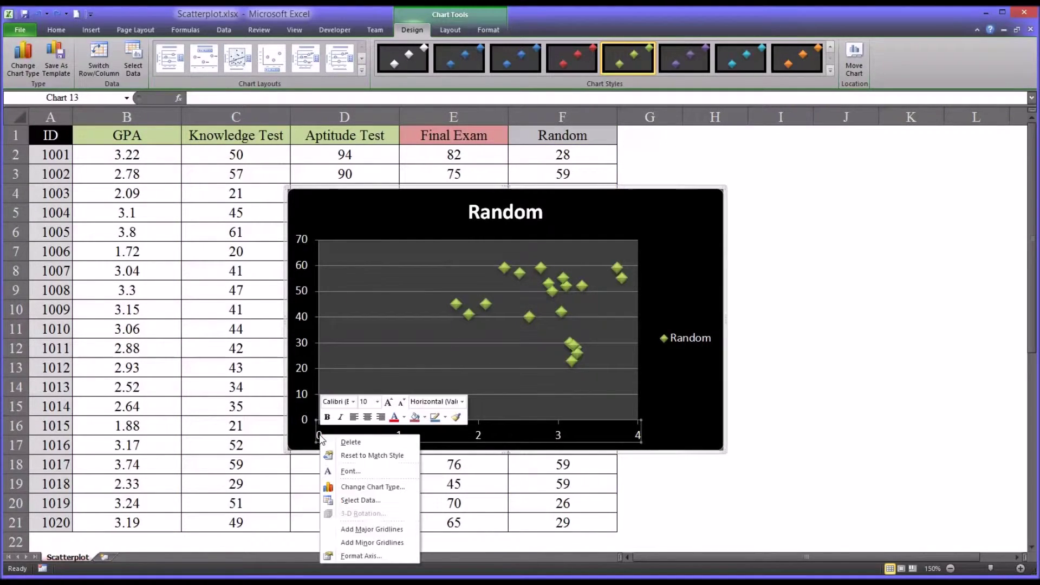
pyautogui.click(347, 555)
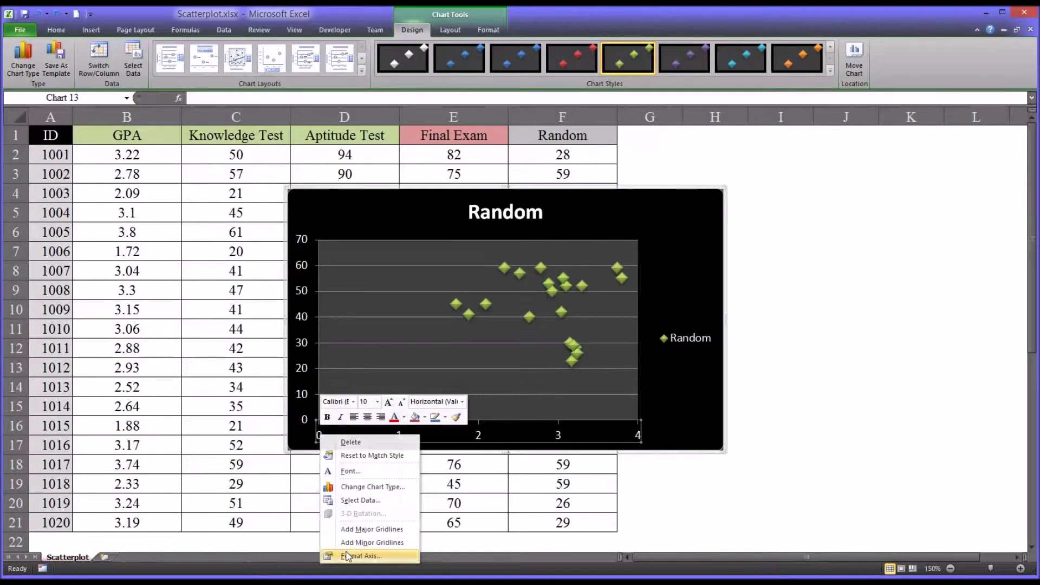
pyautogui.click(533, 173)
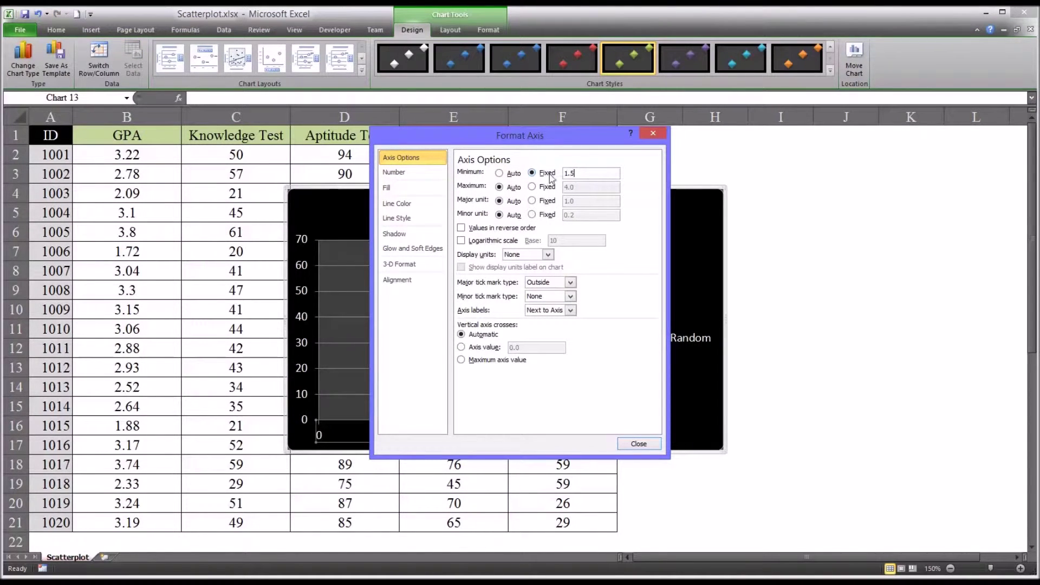
pyautogui.click(638, 443)
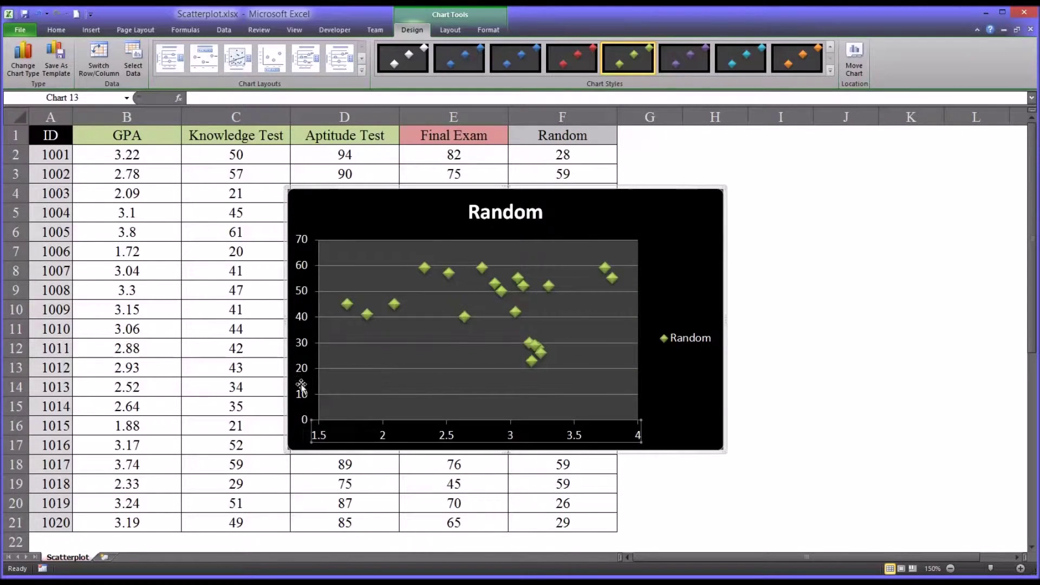
# Fix the Random chart's vertical axis minimum at 20
pyautogui.click(305, 425)
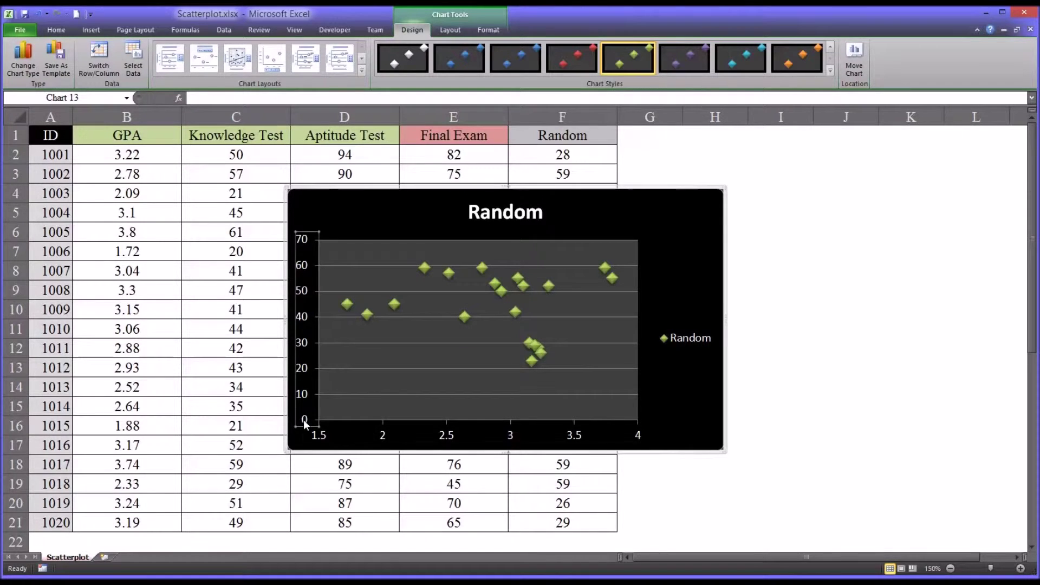
pyautogui.rightClick(305, 424)
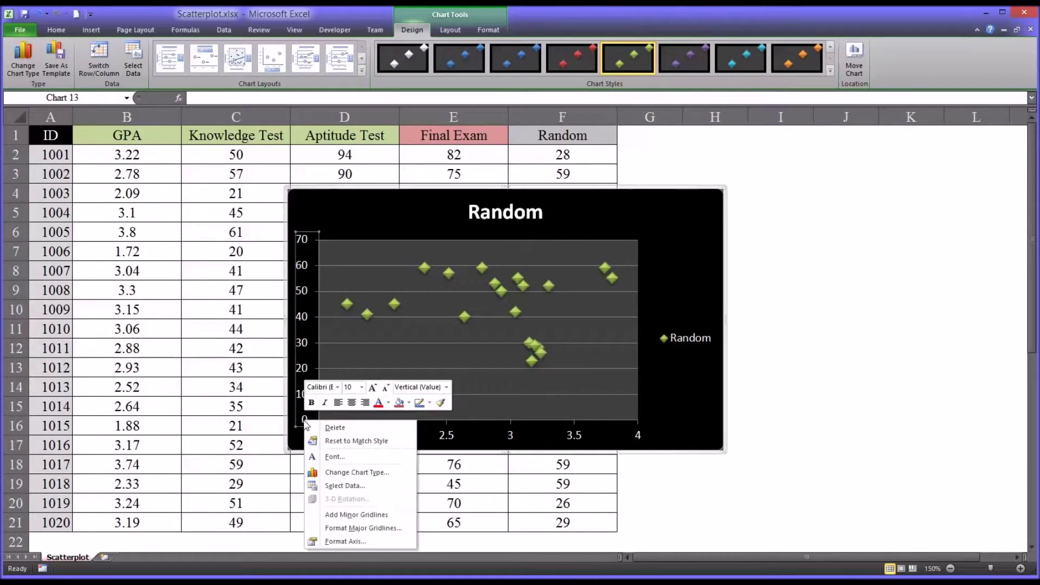
pyautogui.click(345, 542)
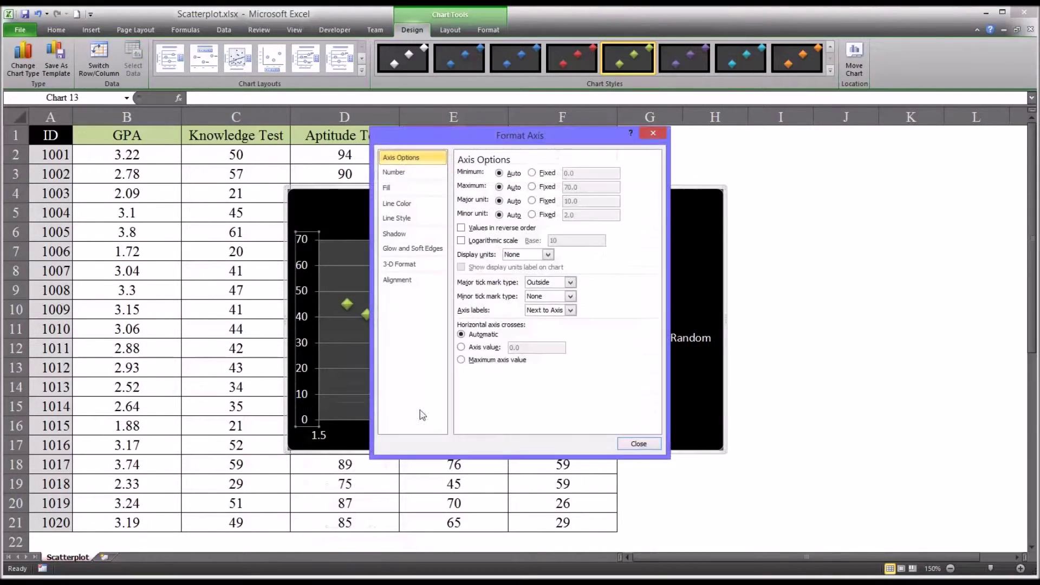
pyautogui.click(533, 174)
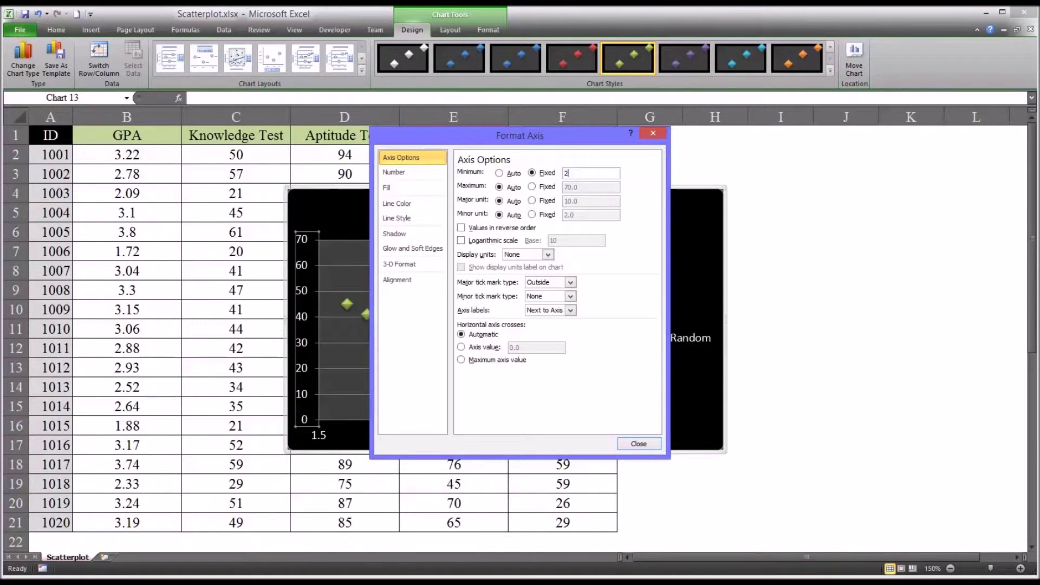
pyautogui.click(629, 444)
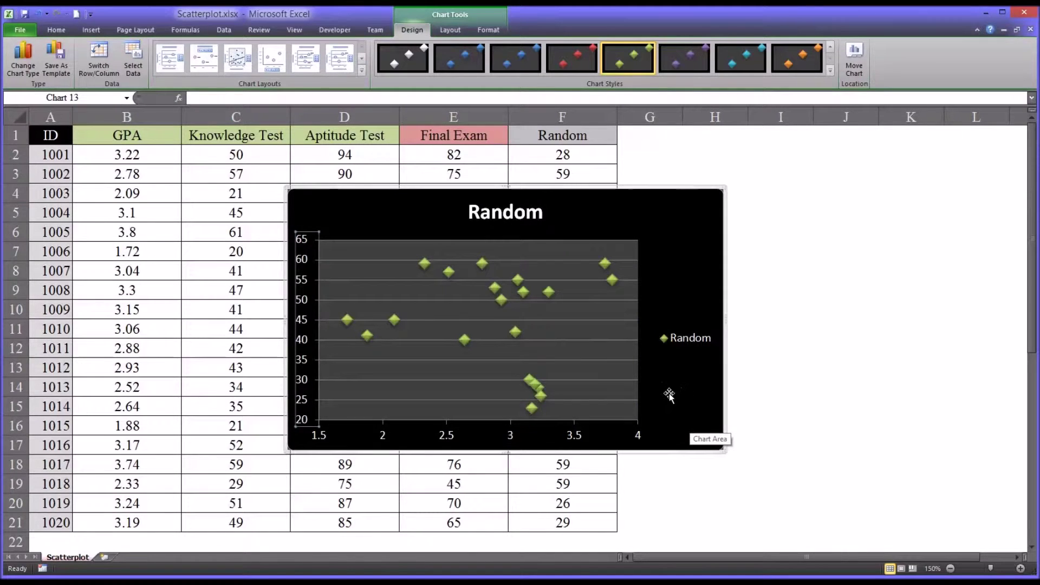
pyautogui.click(688, 264)
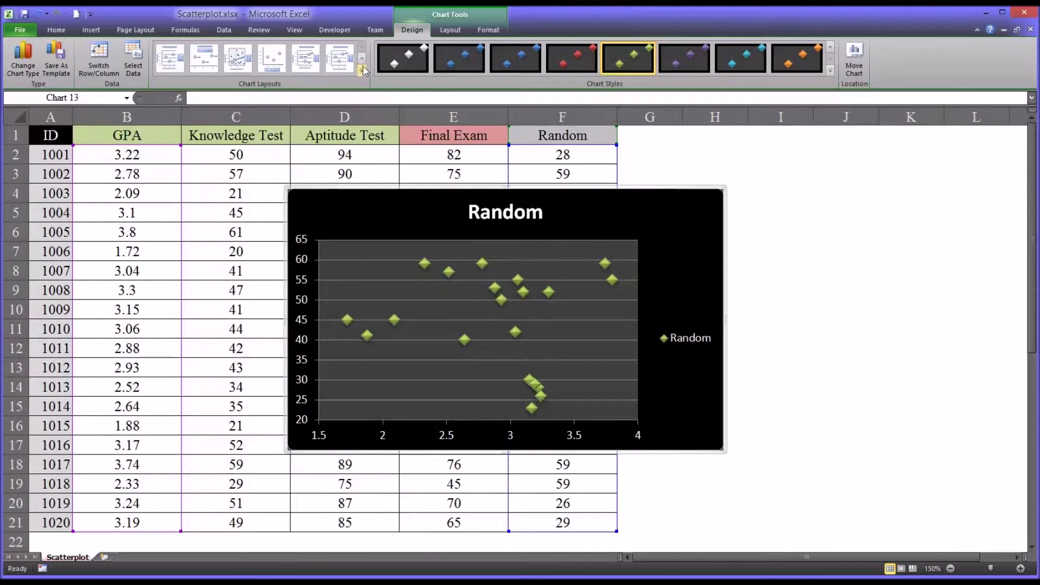
# Apply the trendline layout (y = -1.5315x + 49.425, R² = 0.0049) and delete both axis titles
pyautogui.click(362, 70)
pyautogui.click(237, 91)
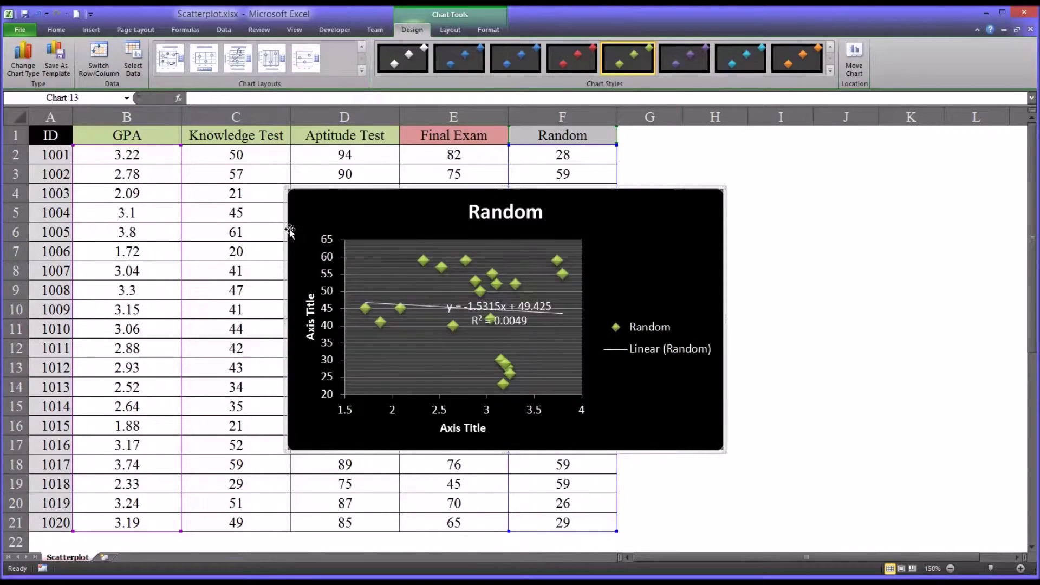
pyautogui.click(469, 431)
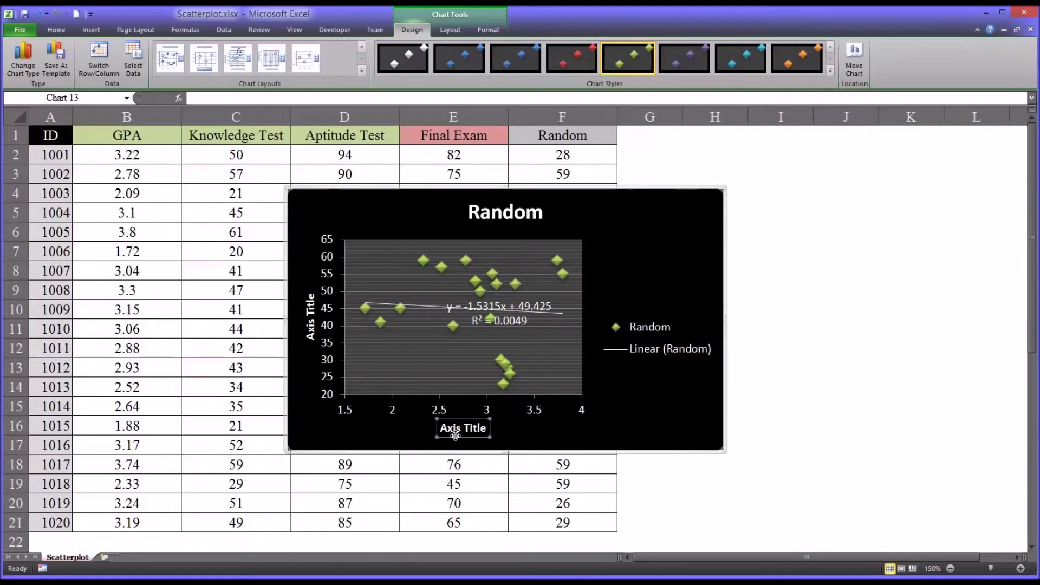
pyautogui.press('Delete')
pyautogui.click(305, 354)
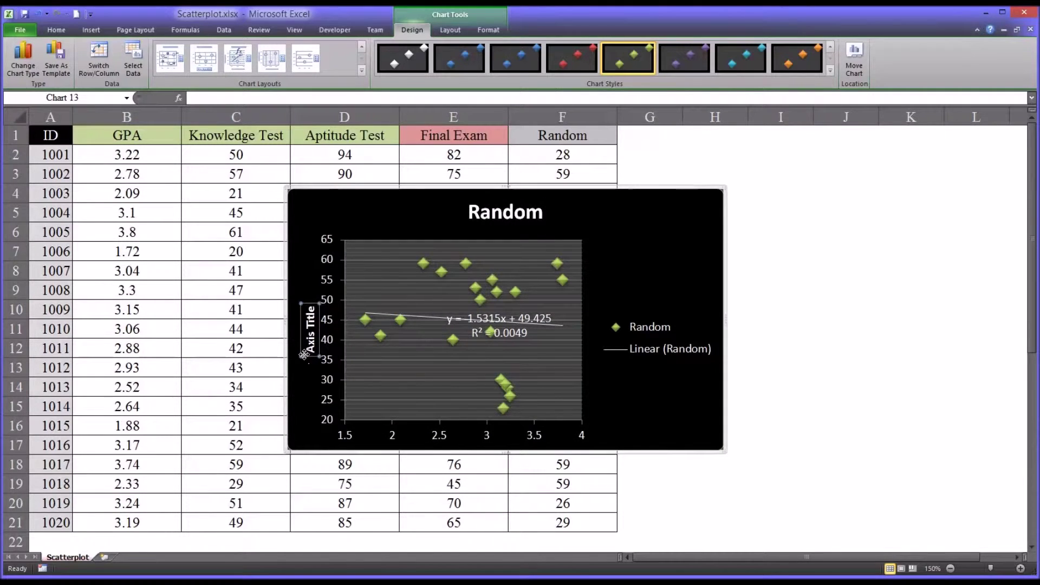
pyautogui.press('Delete')
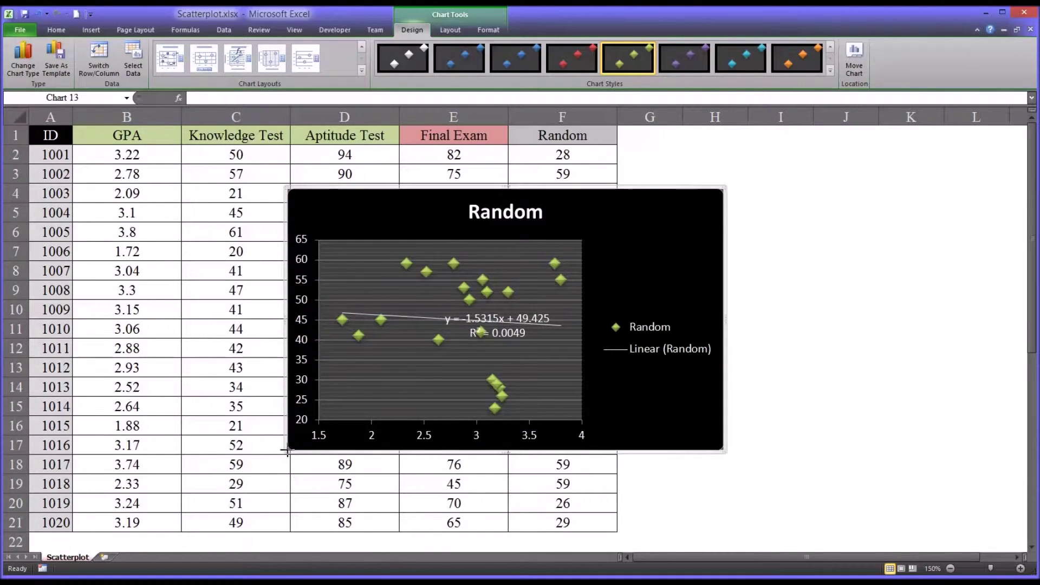
# Enlarge the Random chart toward the lower left and move it up and right
pyautogui.moveTo(288, 451); pyautogui.dragTo(210, 502)
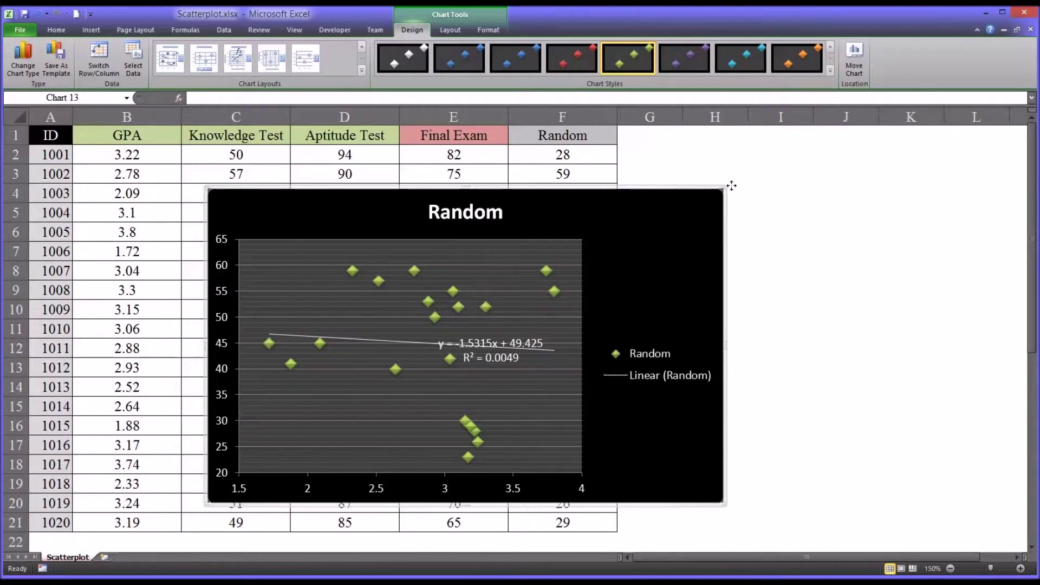
pyautogui.moveTo(724, 189); pyautogui.dragTo(770, 172)
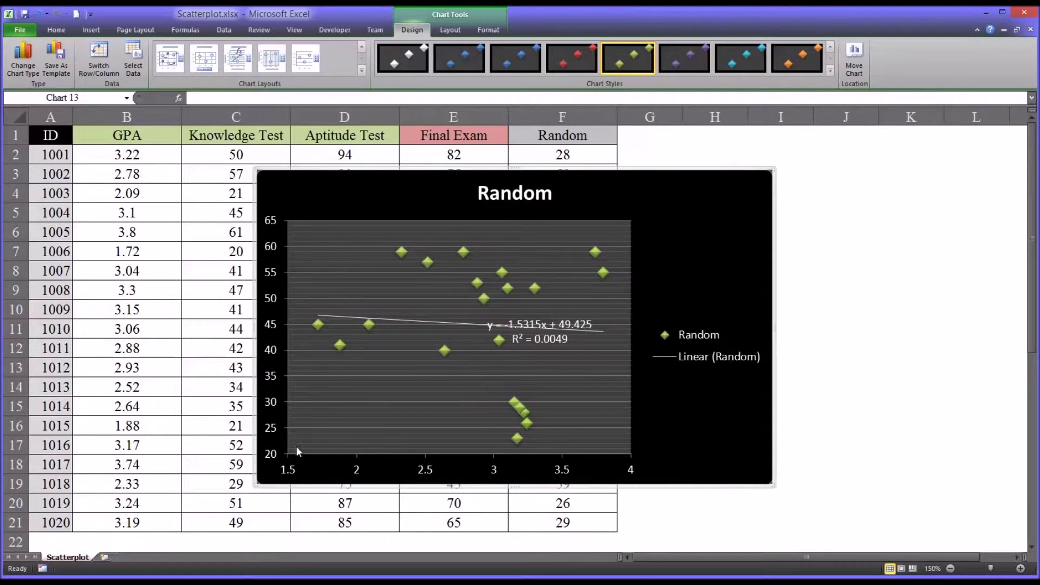
pyautogui.moveTo(255, 487); pyautogui.dragTo(211, 525)
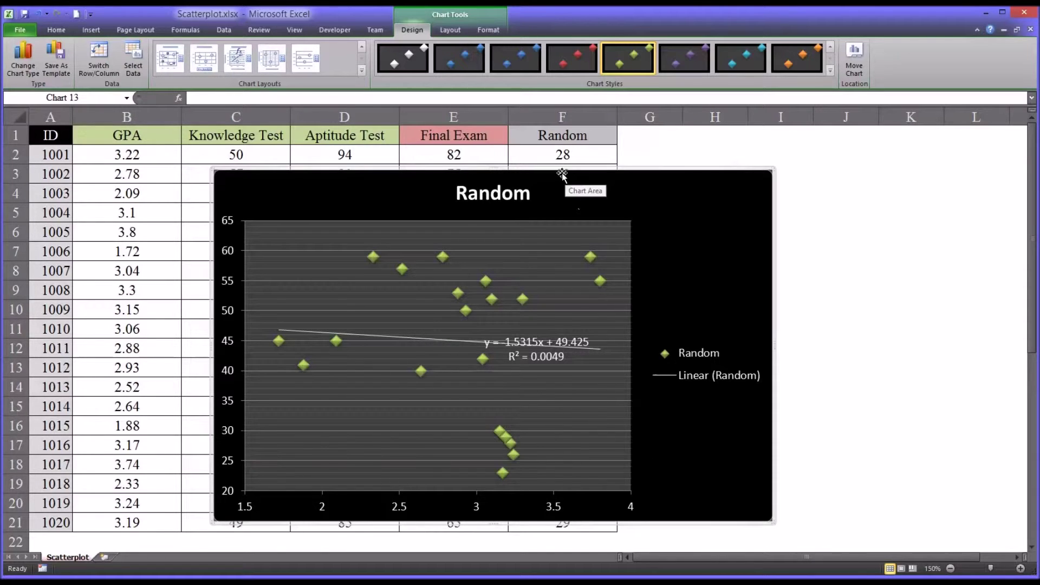
# Delete the Random vs GPA chart from the Scatterplot sheet
pyautogui.moveTo(562, 172); pyautogui.dragTo(695, 175)
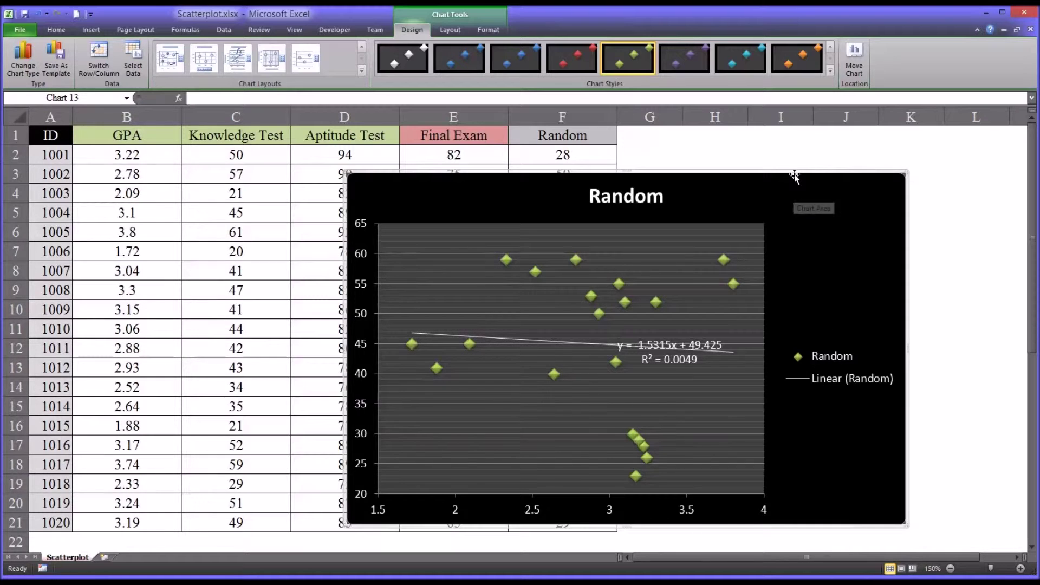
pyautogui.moveTo(791, 174); pyautogui.dragTo(788, 179)
pyautogui.press('Delete')
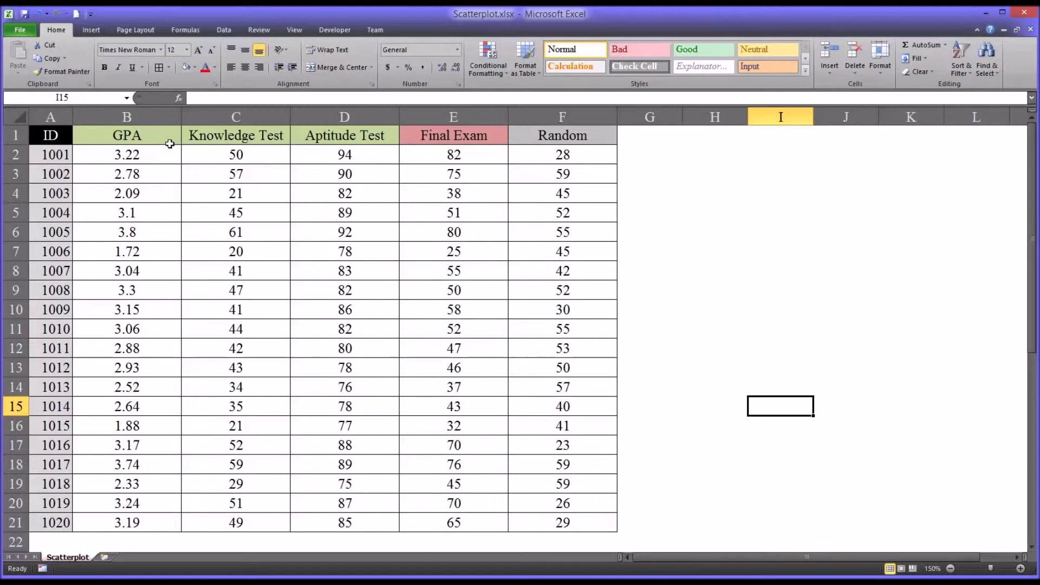
# Select B1:F21 (GPA through Random) and insert a markers-only scatter chart
pyautogui.moveTo(150, 137); pyautogui.dragTo(408, 516)
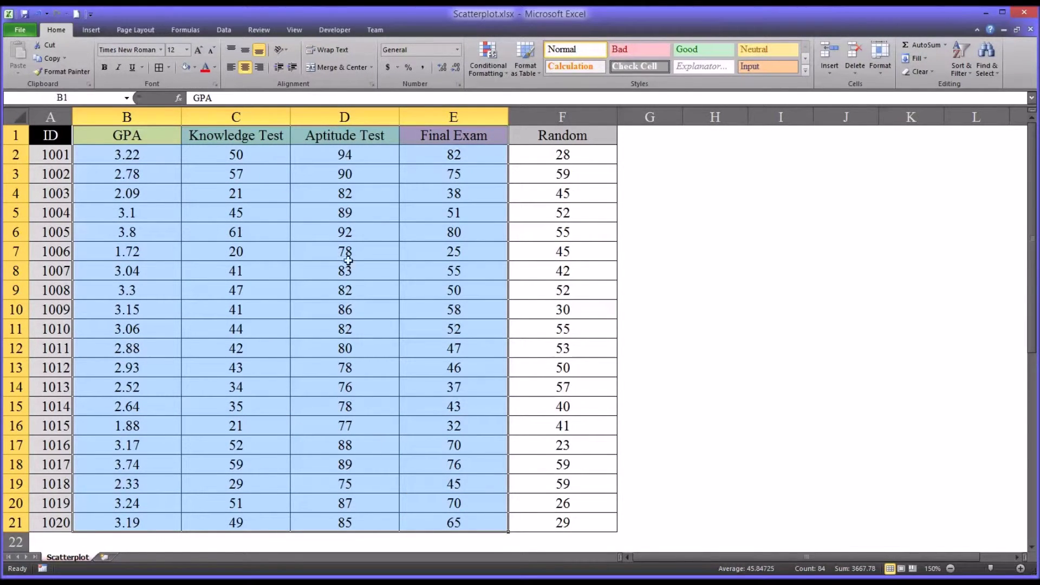
pyautogui.click(159, 138)
pyautogui.moveTo(181, 140); pyautogui.dragTo(534, 518)
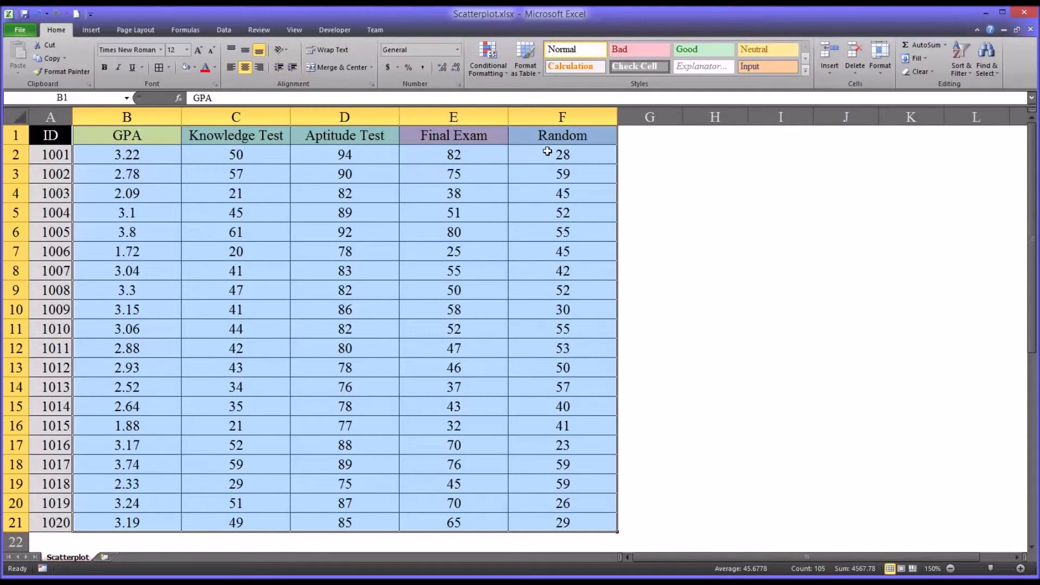
pyautogui.click(91, 30)
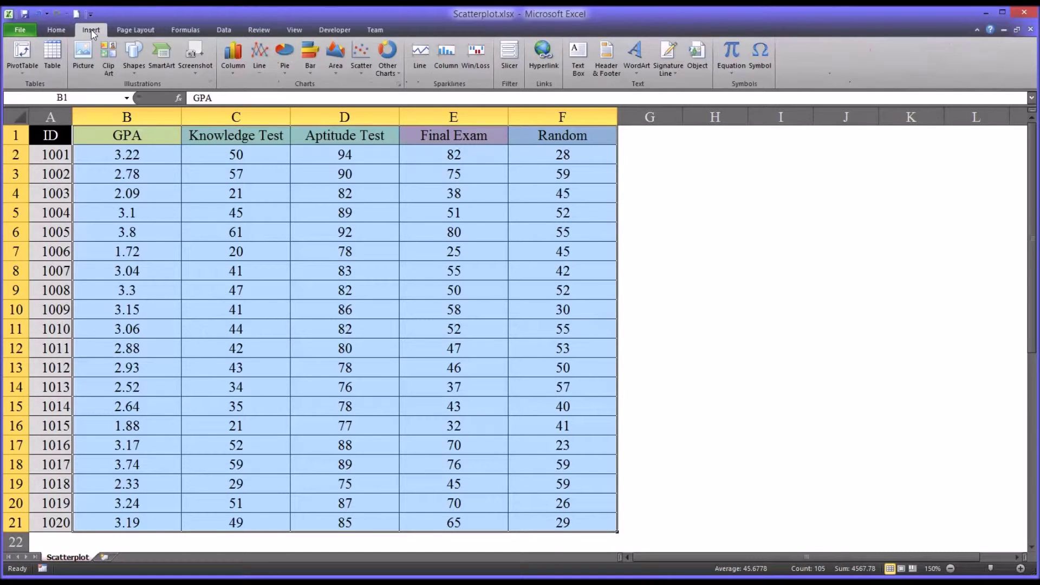
pyautogui.click(356, 70)
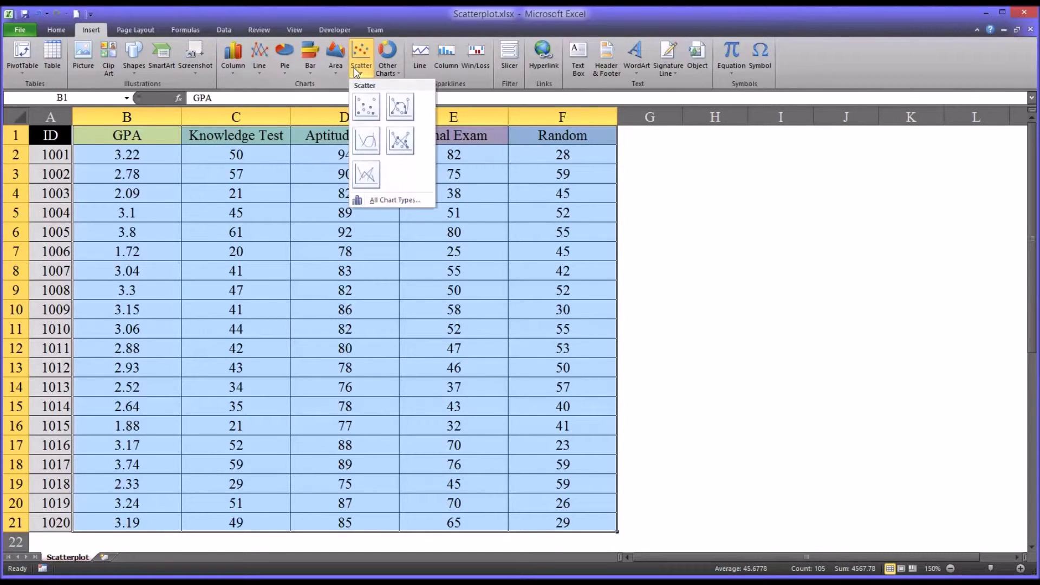
pyautogui.click(374, 107)
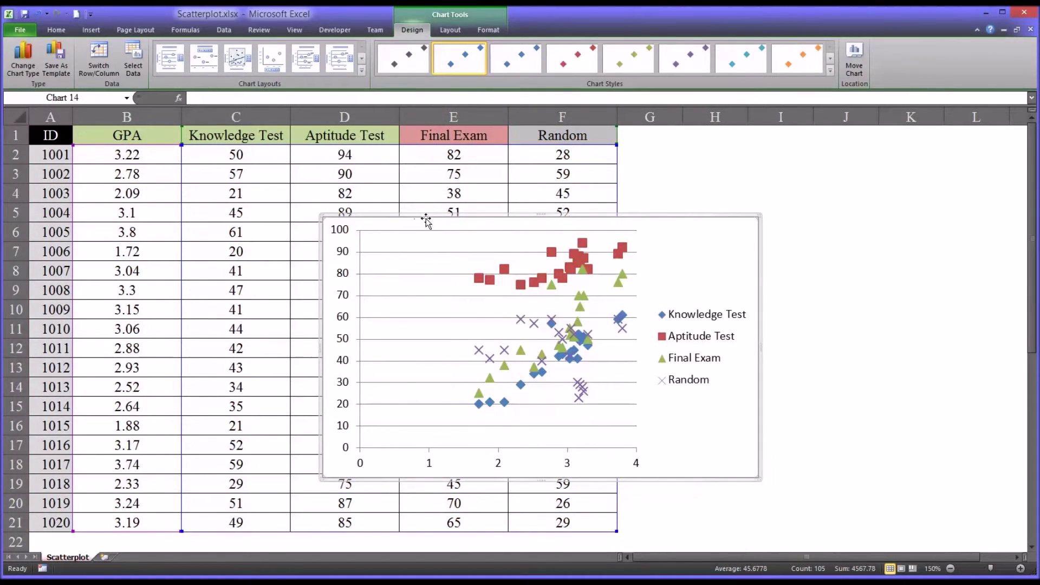
# Move the four-series chart up-left, apply the black green-marker style, and enlarge it to the lower right
pyautogui.moveTo(425, 226); pyautogui.dragTo(340, 145)
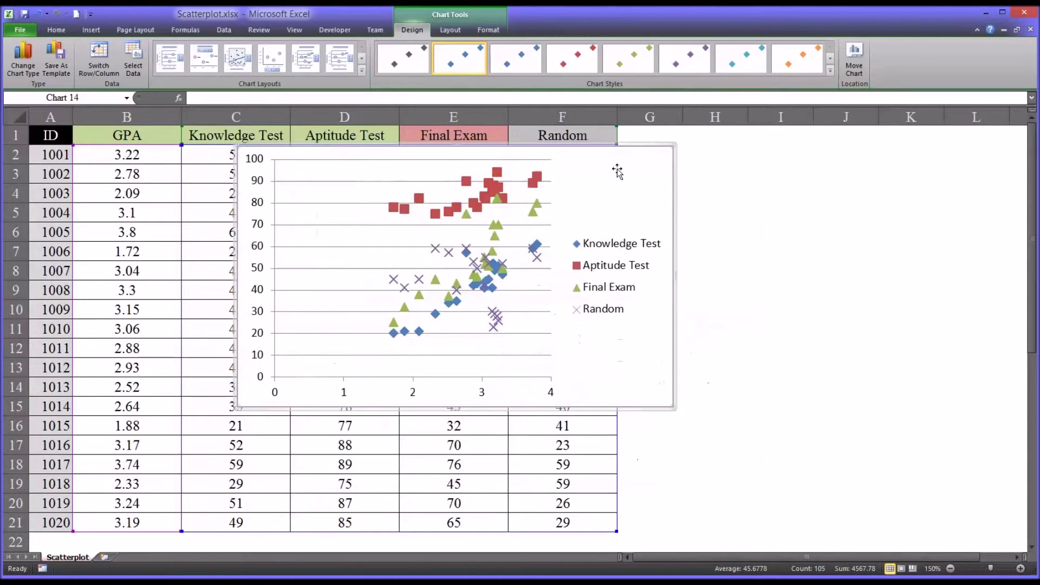
pyautogui.click(831, 70)
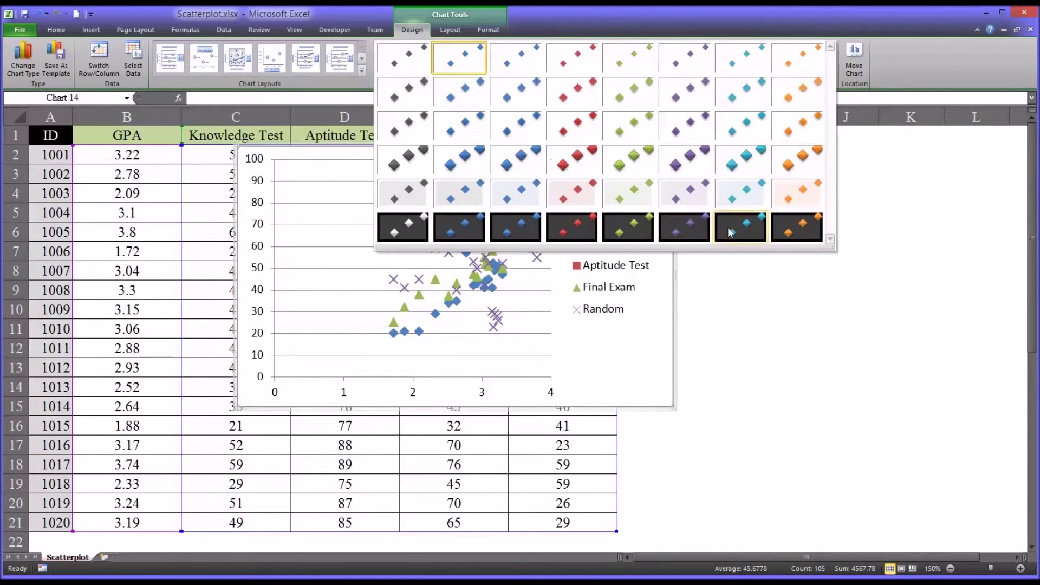
pyautogui.click(644, 236)
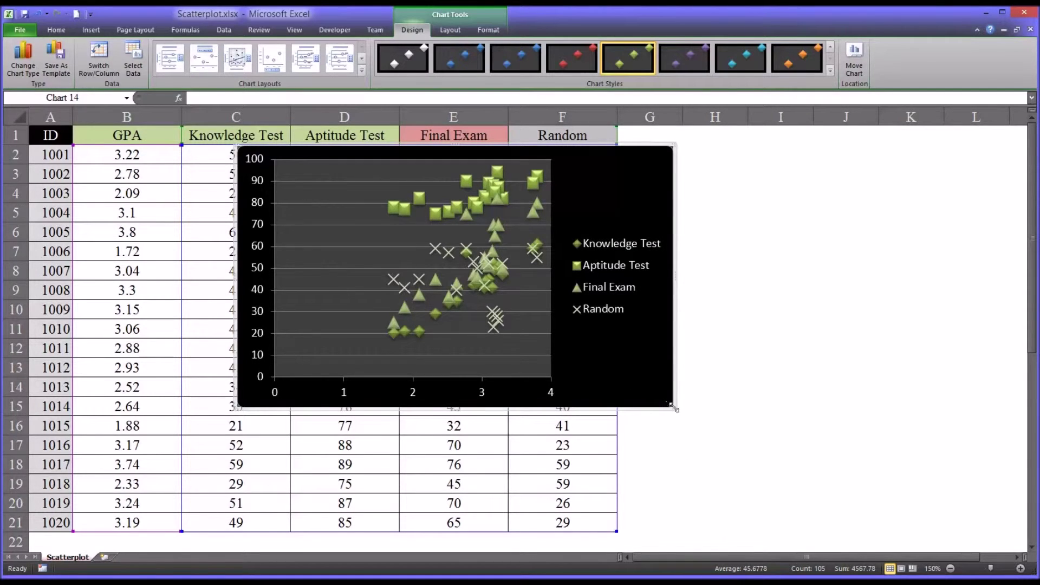
pyautogui.moveTo(674, 407); pyautogui.dragTo(812, 542)
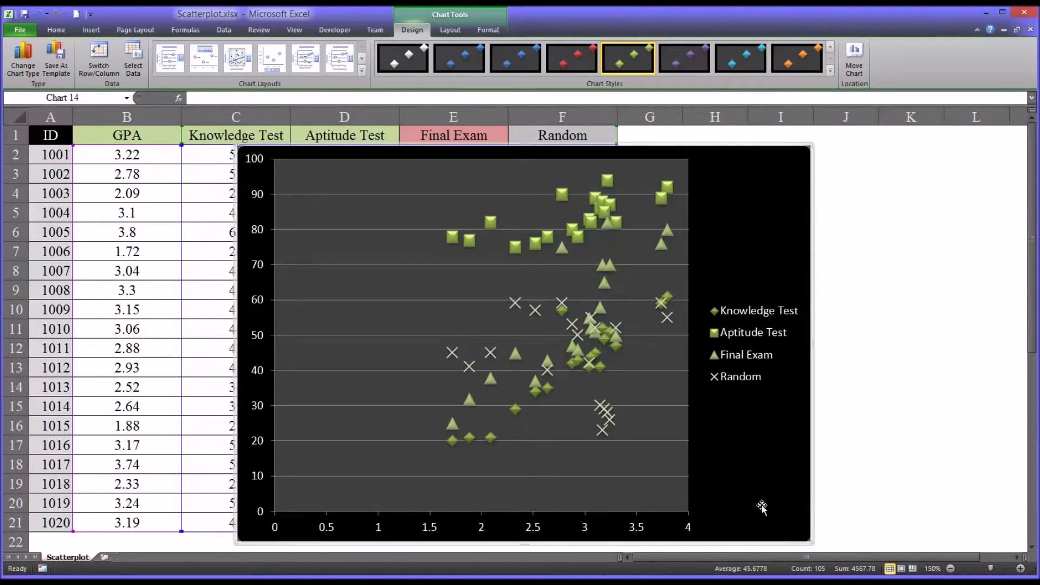
# Fix the combined chart's horizontal GPA axis minimum at 1.5
pyautogui.click(276, 527)
pyautogui.rightClick(276, 526)
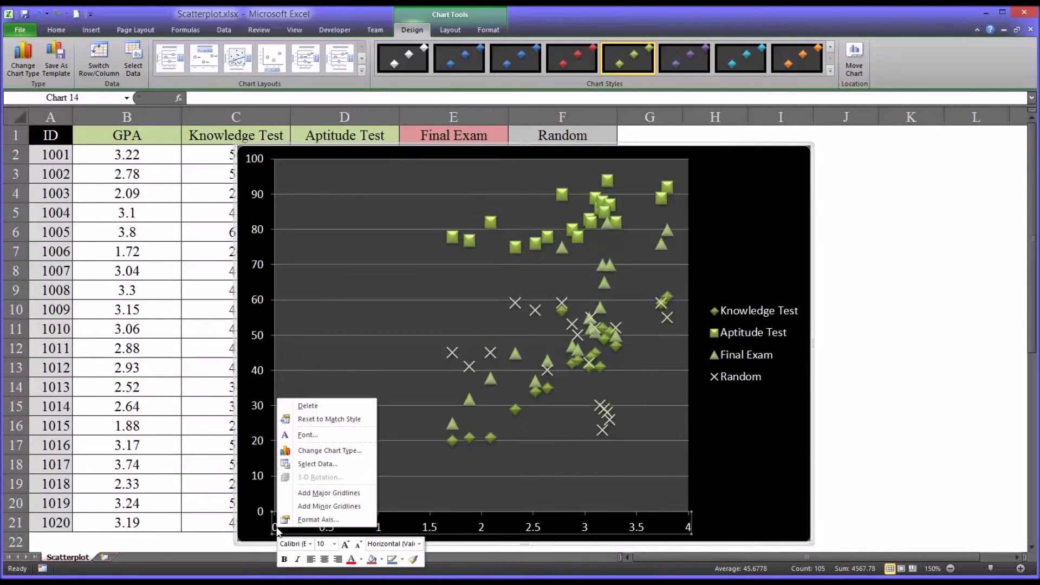
pyautogui.click(317, 520)
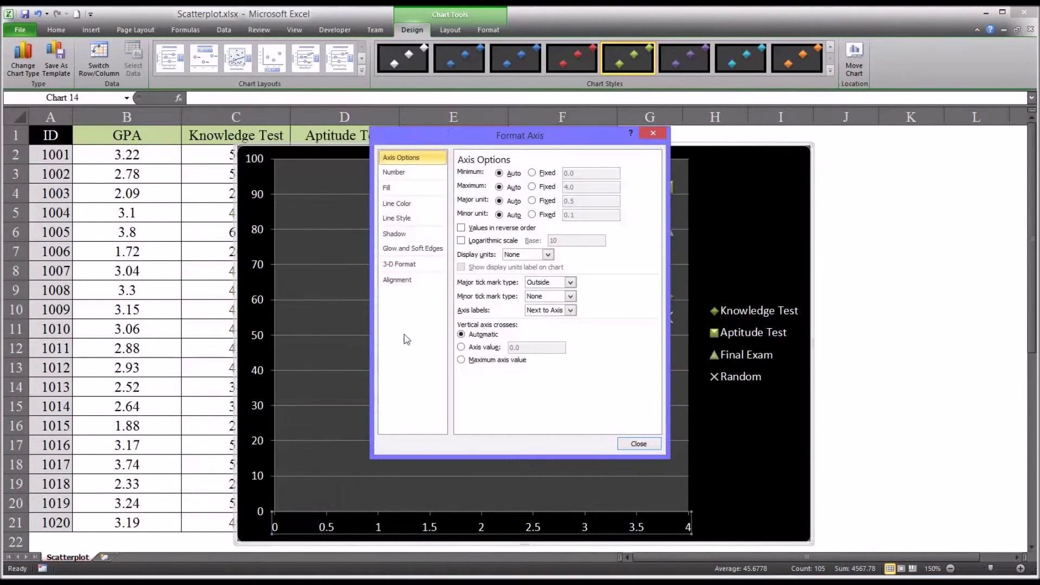
pyautogui.click(532, 172)
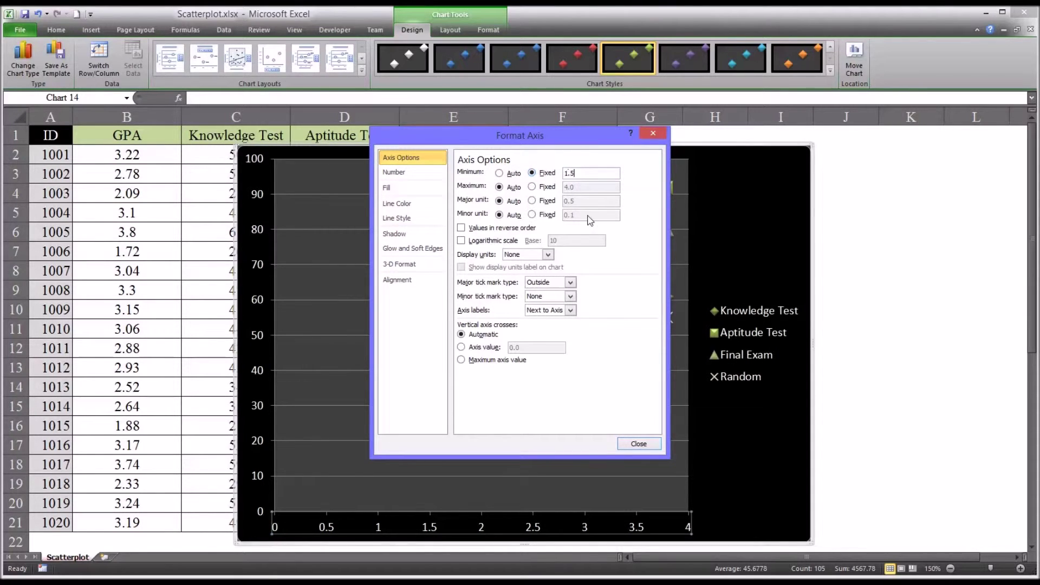
pyautogui.click(638, 444)
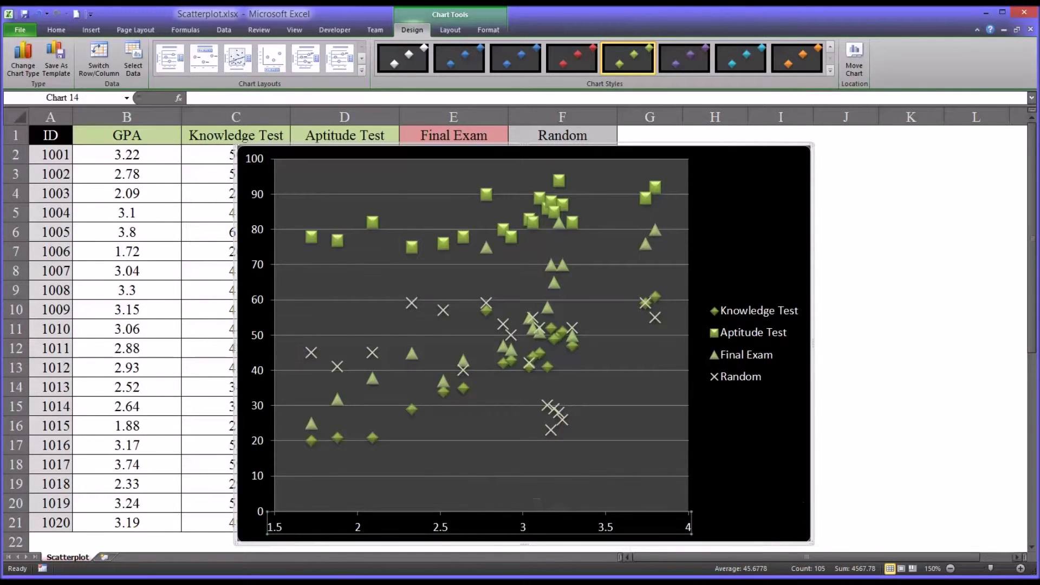
pyautogui.click(846, 503)
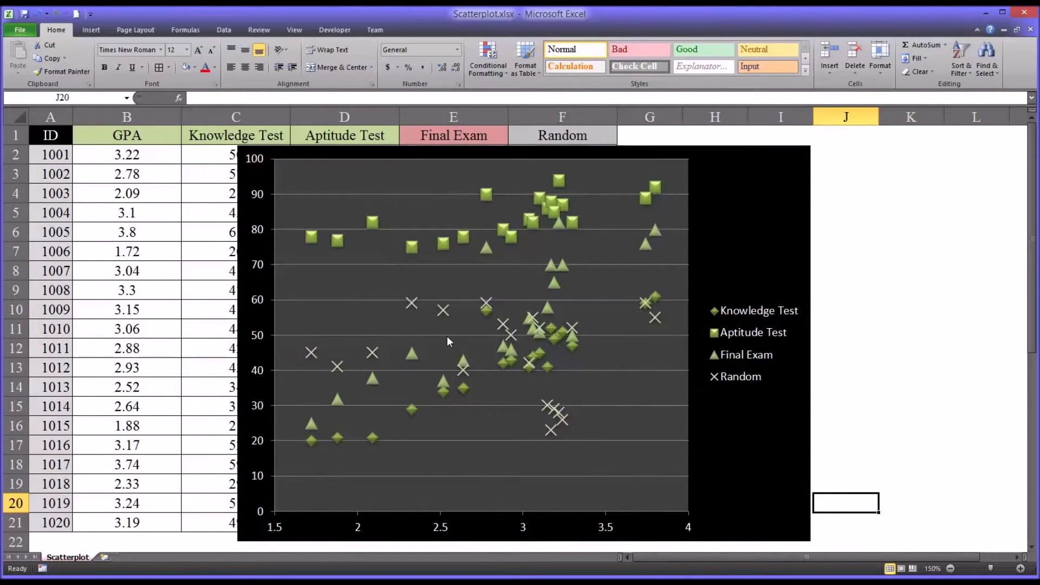
# Give the Random series markers a solid orange fill
pyautogui.click(549, 408)
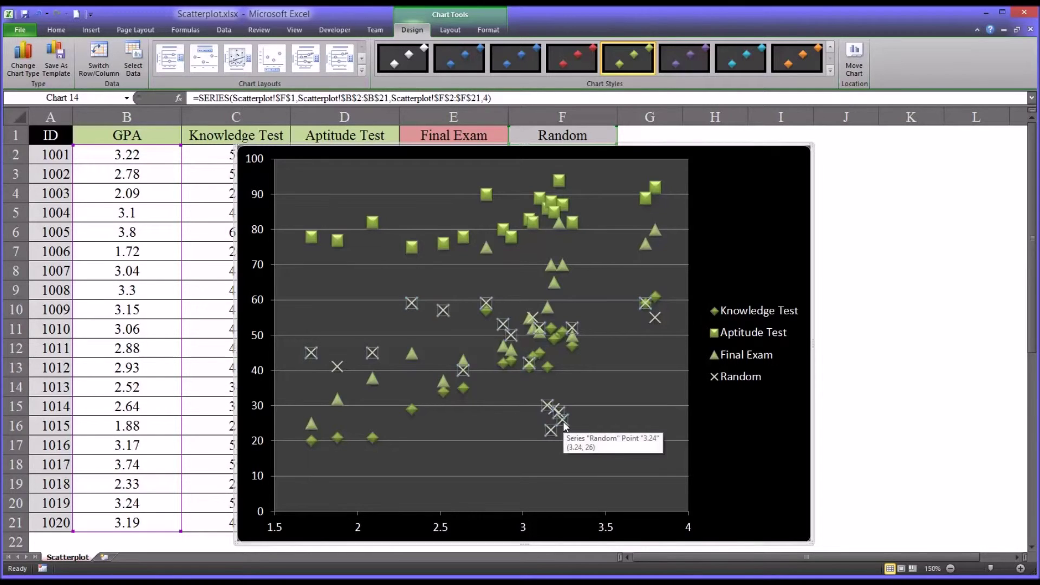
pyautogui.rightClick(564, 422)
pyautogui.click(612, 527)
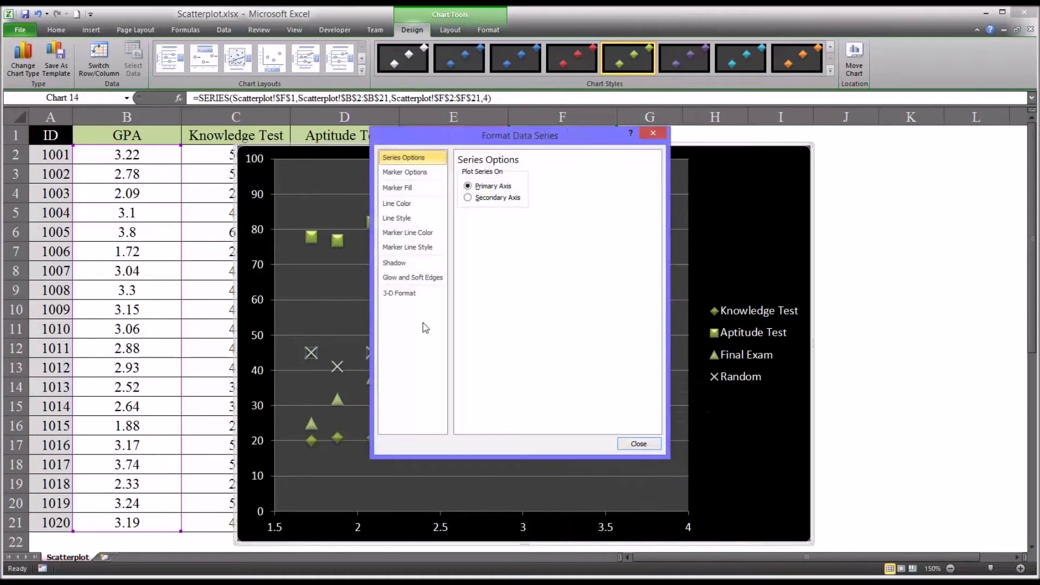
pyautogui.click(411, 194)
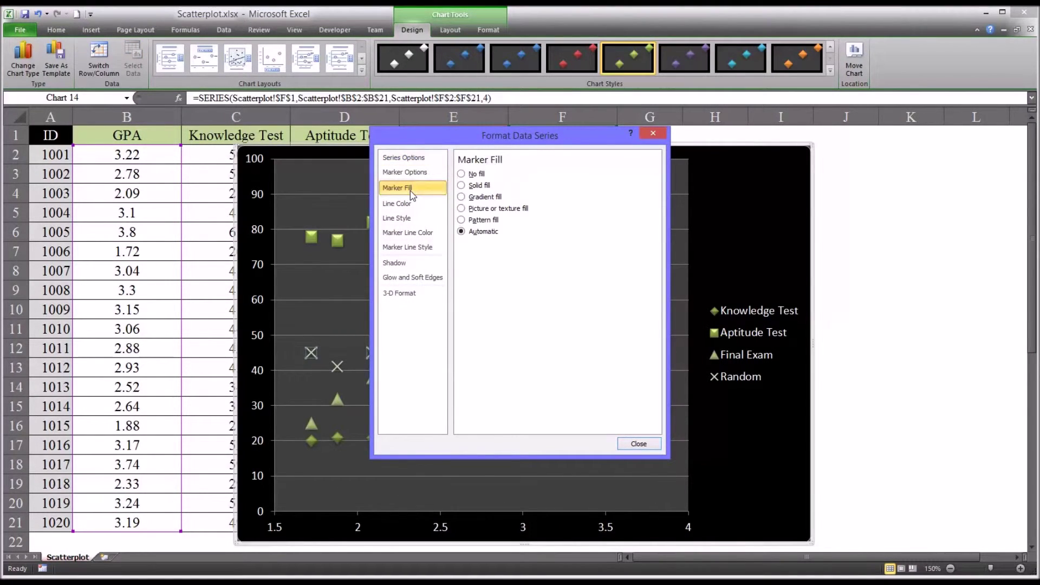
pyautogui.click(462, 186)
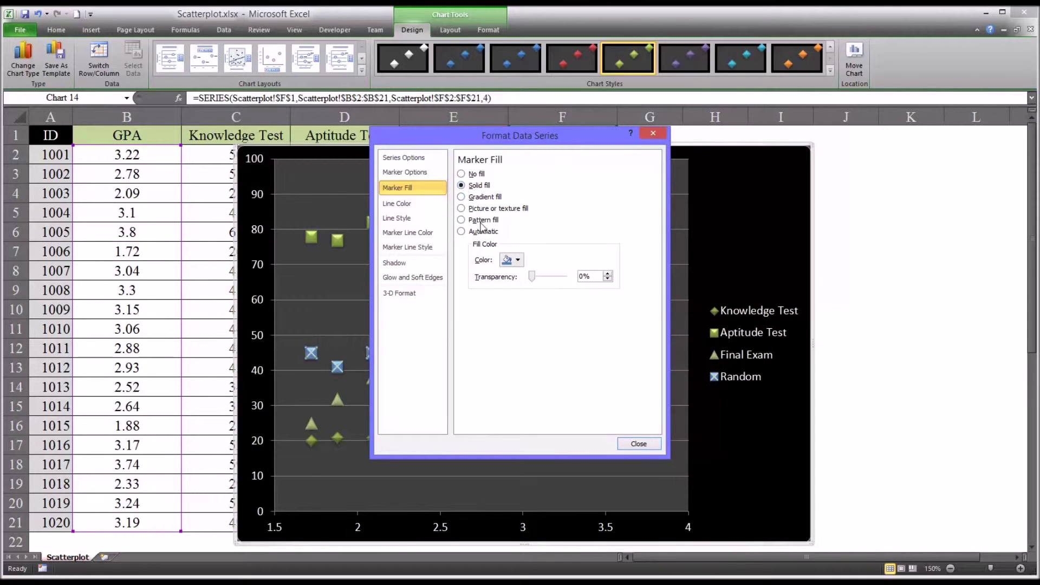
pyautogui.click(519, 261)
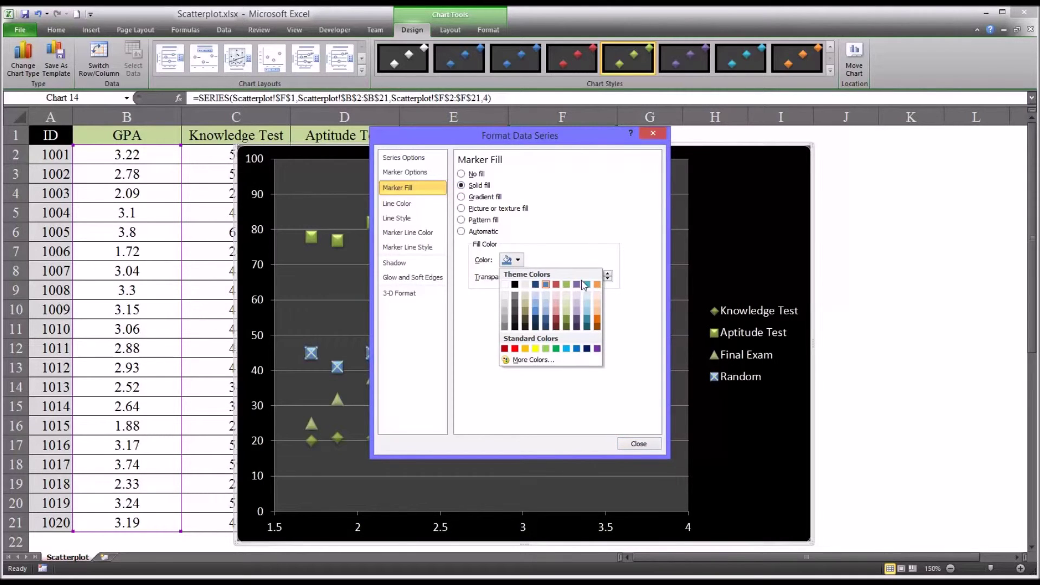
pyautogui.click(598, 285)
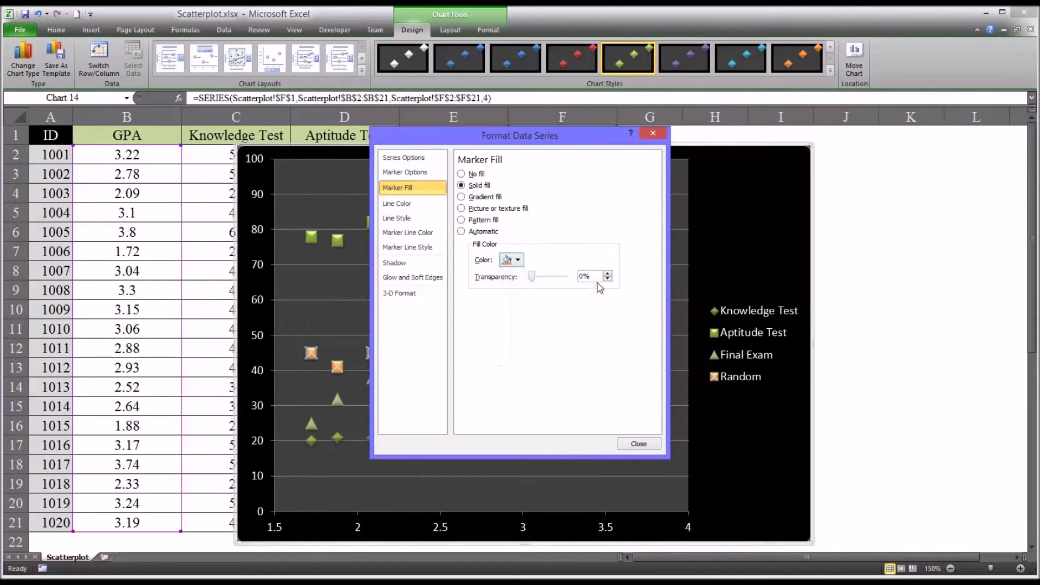
pyautogui.click(638, 444)
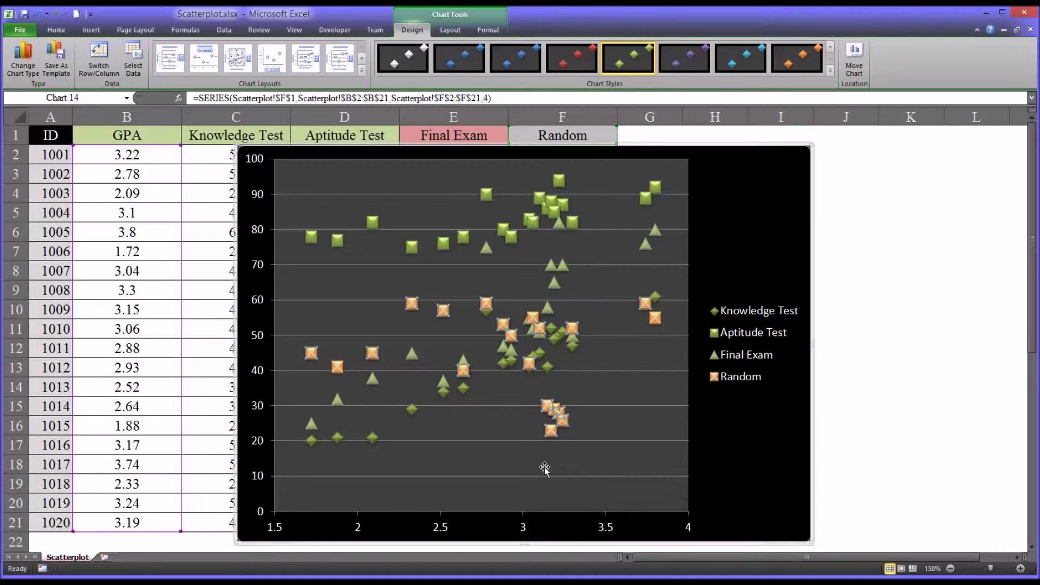
# Give the Aptitude Test series markers a solid dark blue fill
pyautogui.click(512, 236)
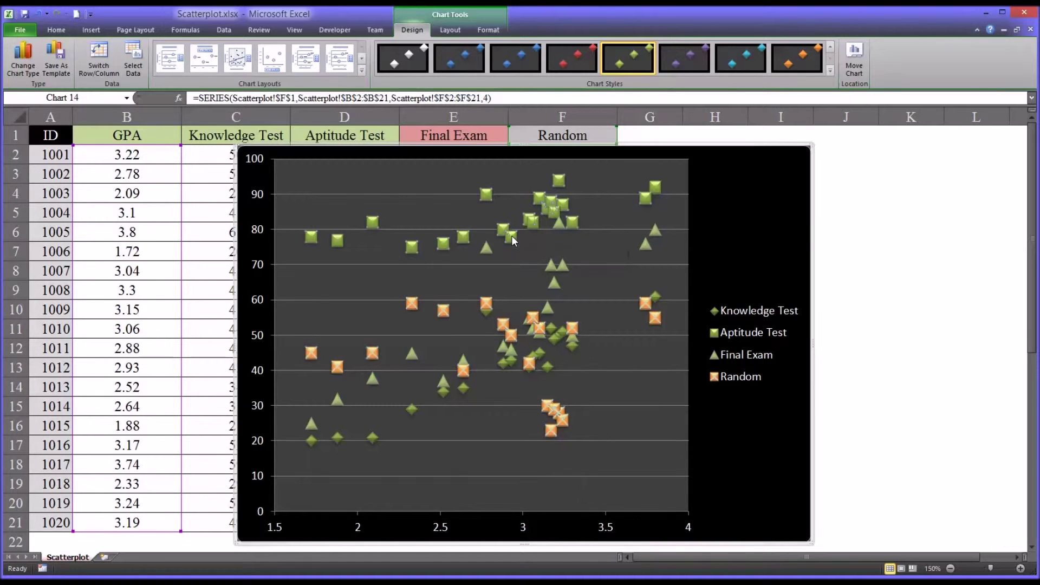
pyautogui.rightClick(512, 235)
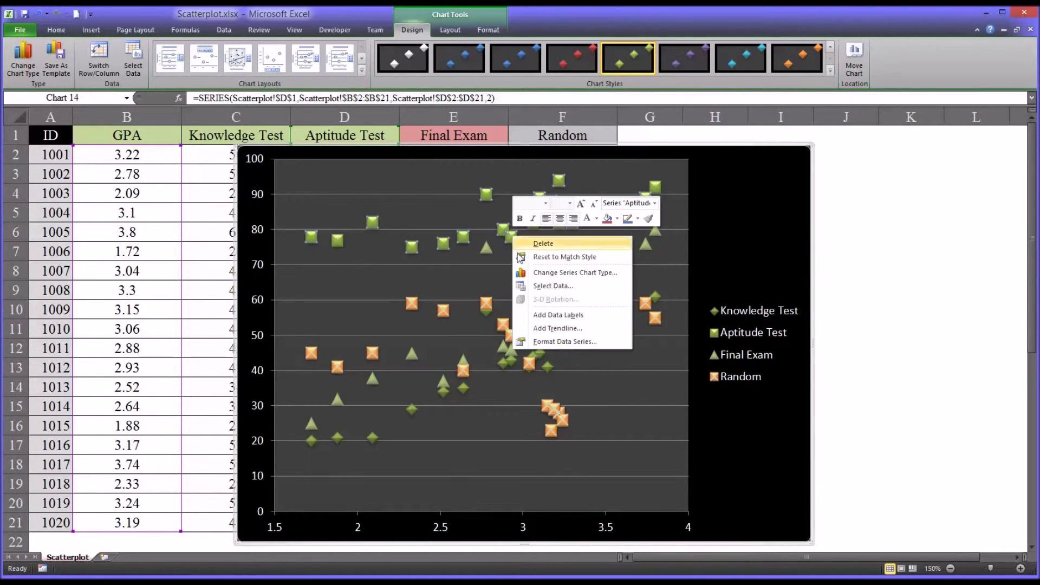
pyautogui.click(538, 342)
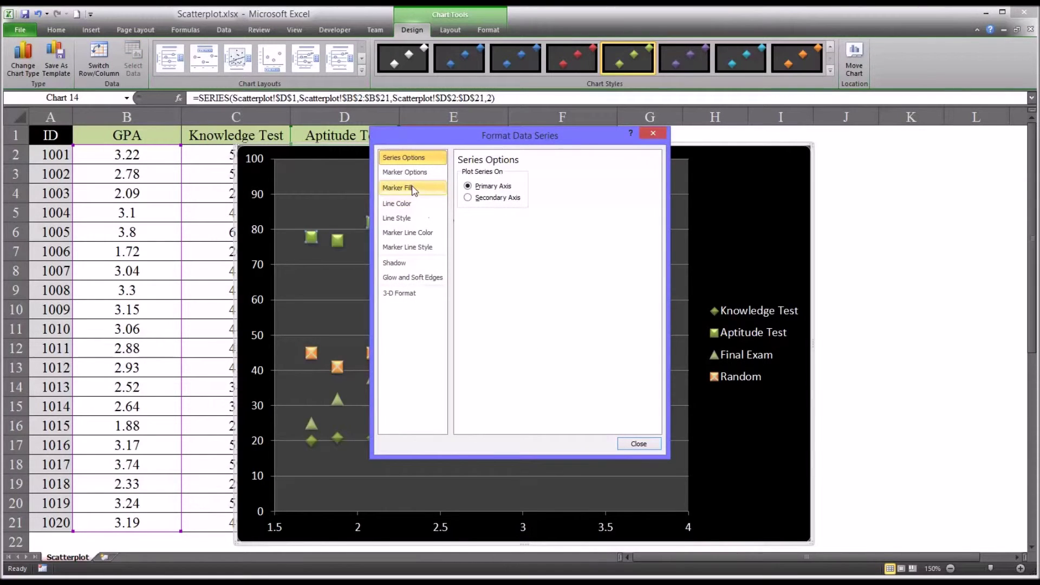
pyautogui.click(415, 188)
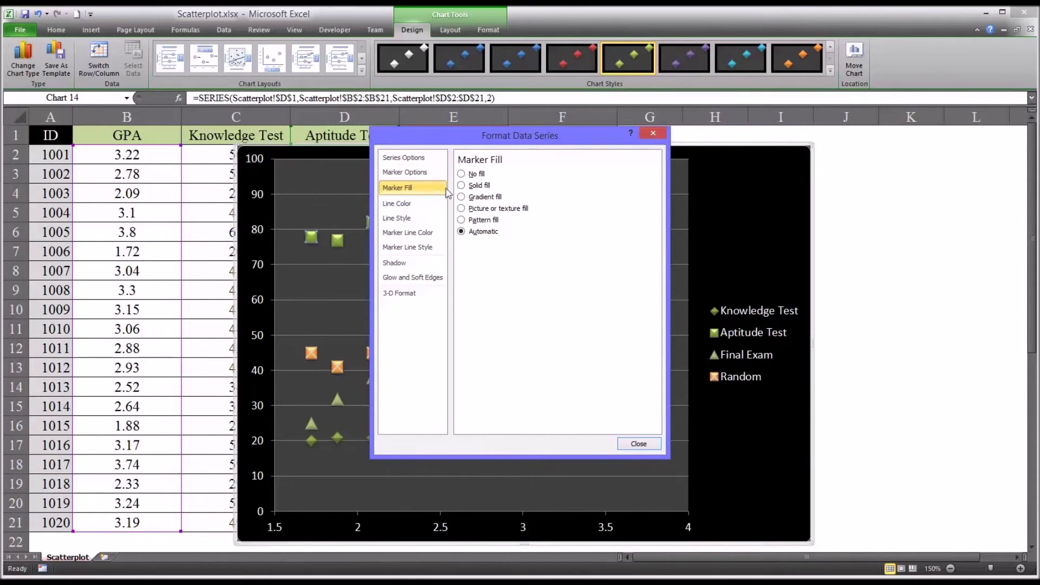
pyautogui.click(461, 185)
pyautogui.click(518, 260)
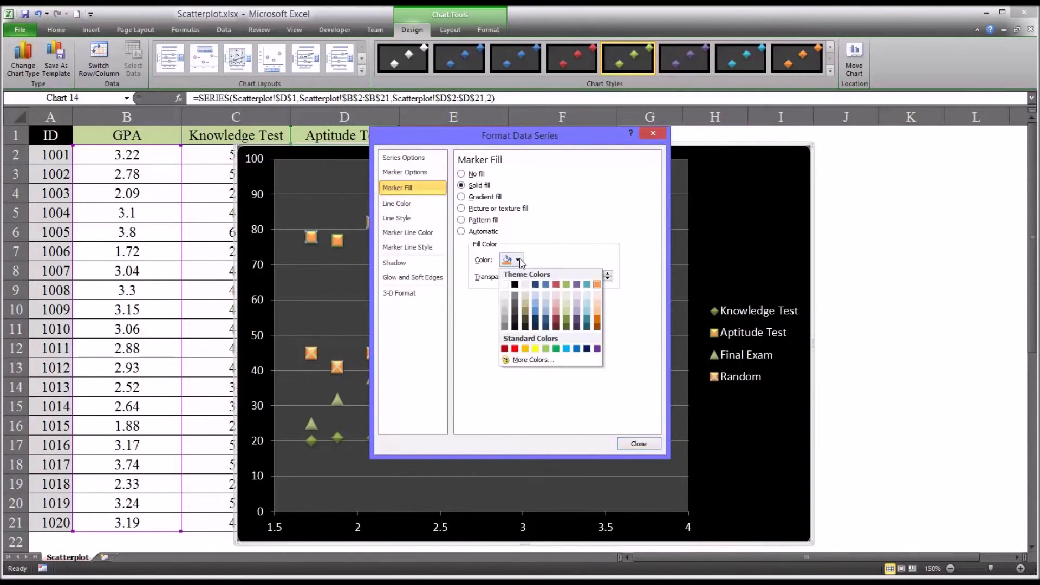
pyautogui.click(535, 285)
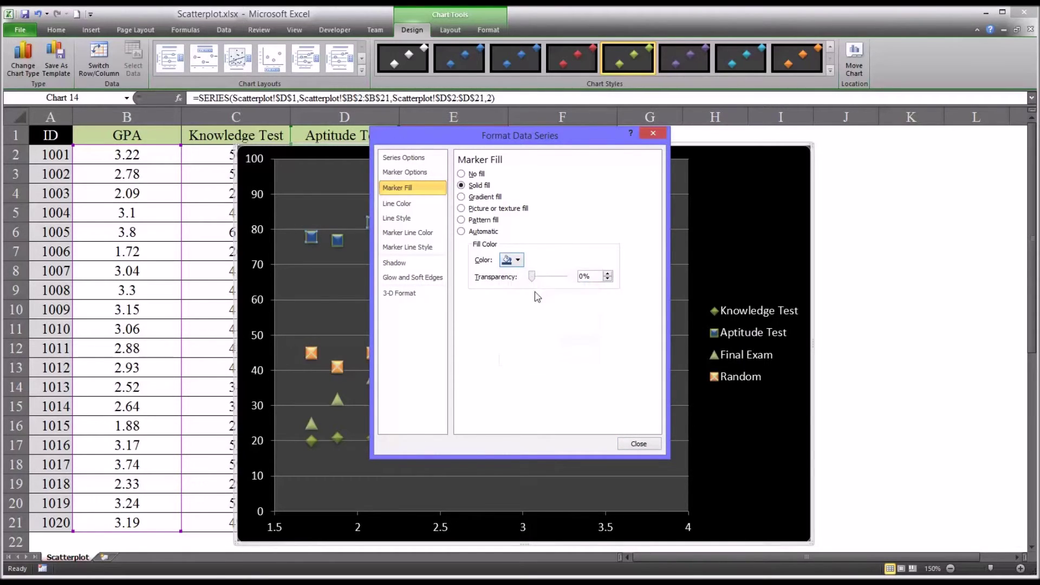
pyautogui.click(638, 444)
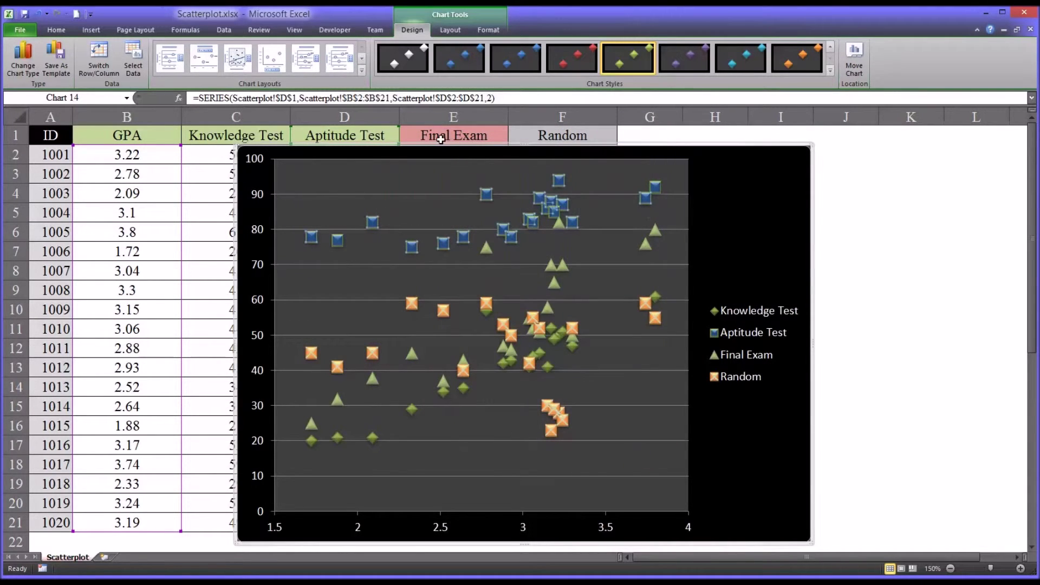
# Give the Final Exam series markers a solid red fill
pyautogui.click(563, 269)
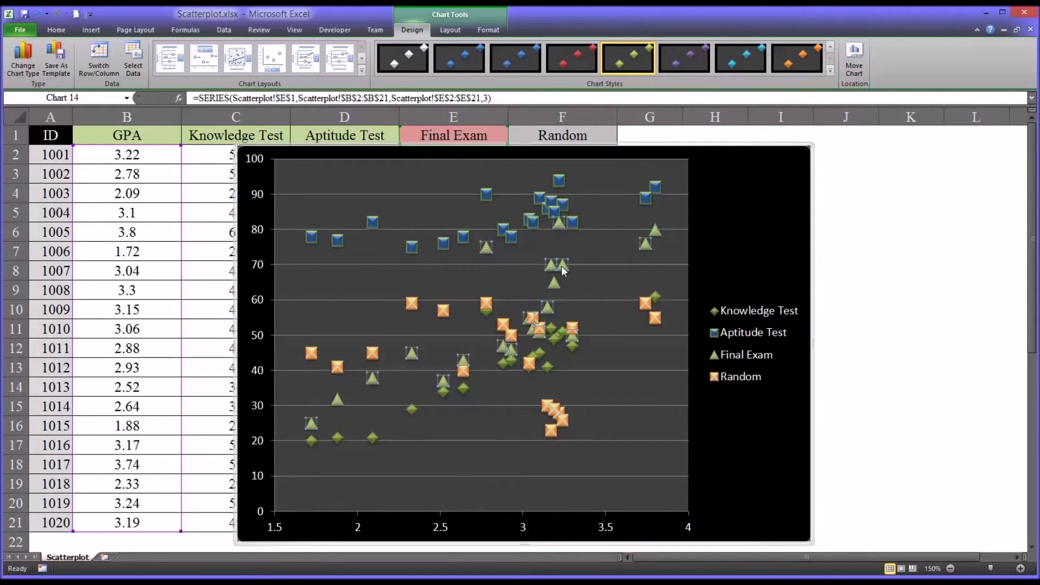
pyautogui.rightClick(563, 270)
pyautogui.click(589, 373)
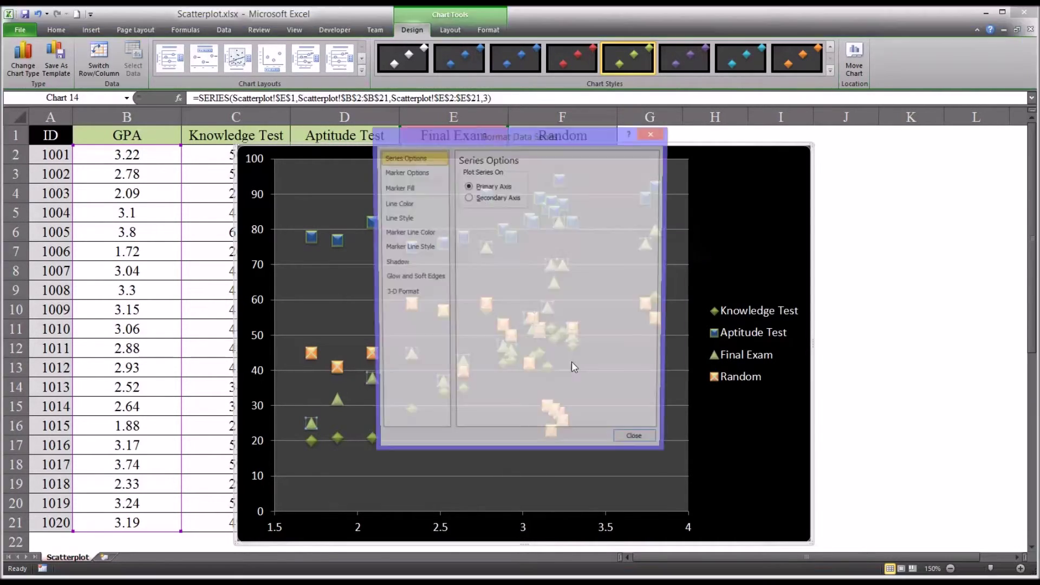
pyautogui.click(409, 190)
pyautogui.click(462, 186)
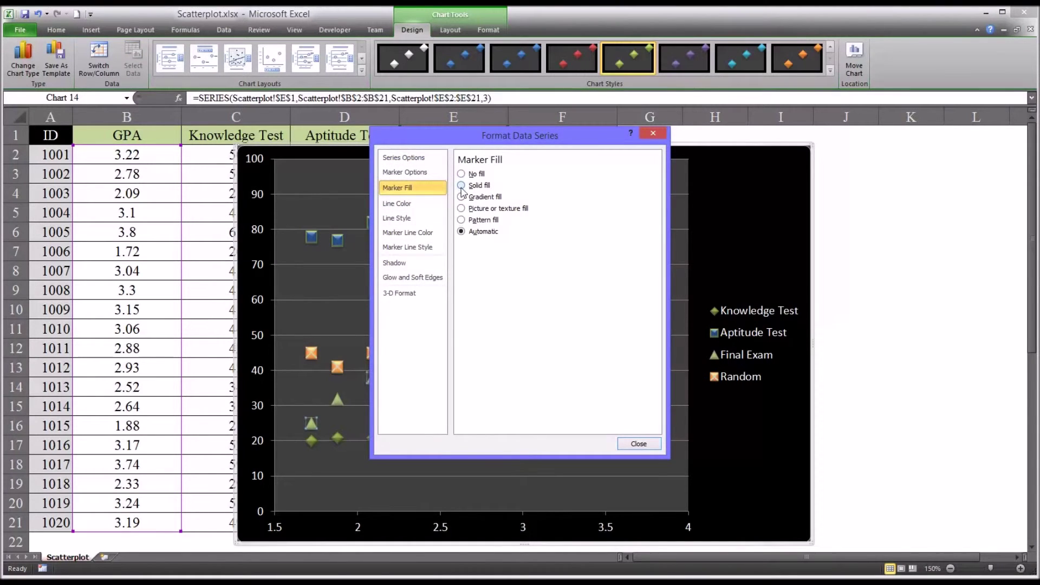
pyautogui.click(516, 261)
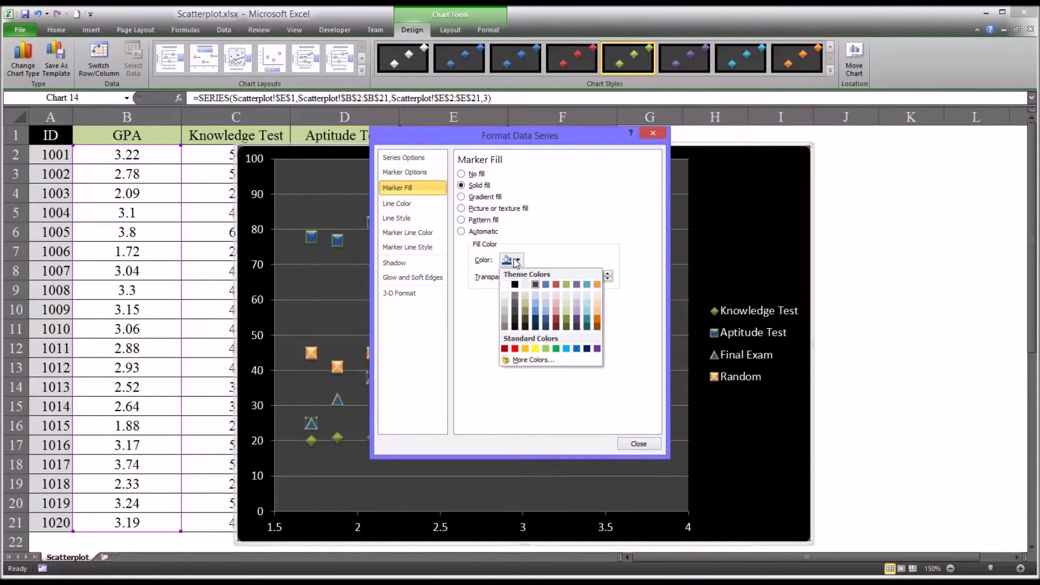
pyautogui.click(556, 285)
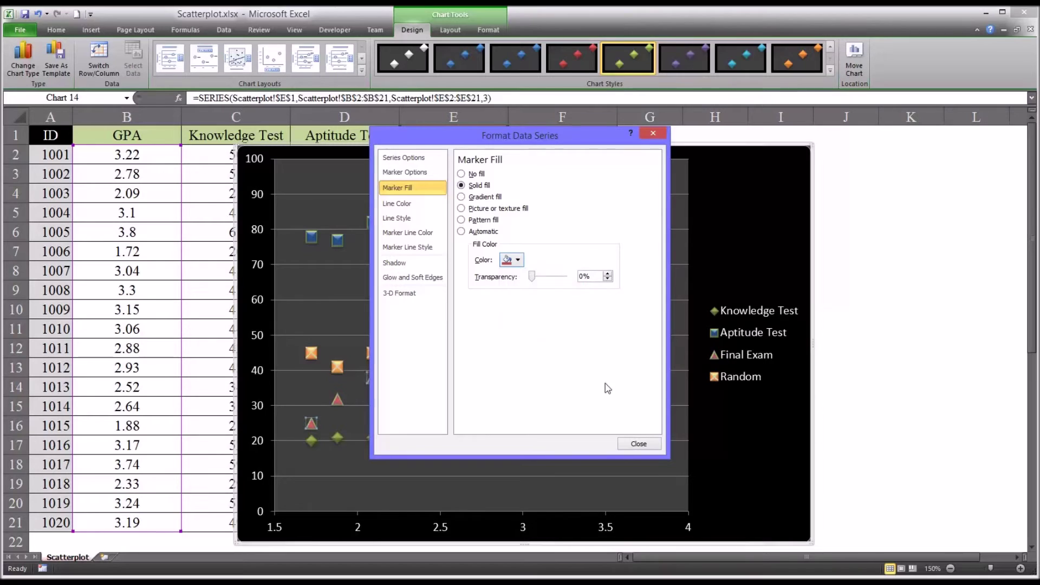
pyautogui.click(634, 444)
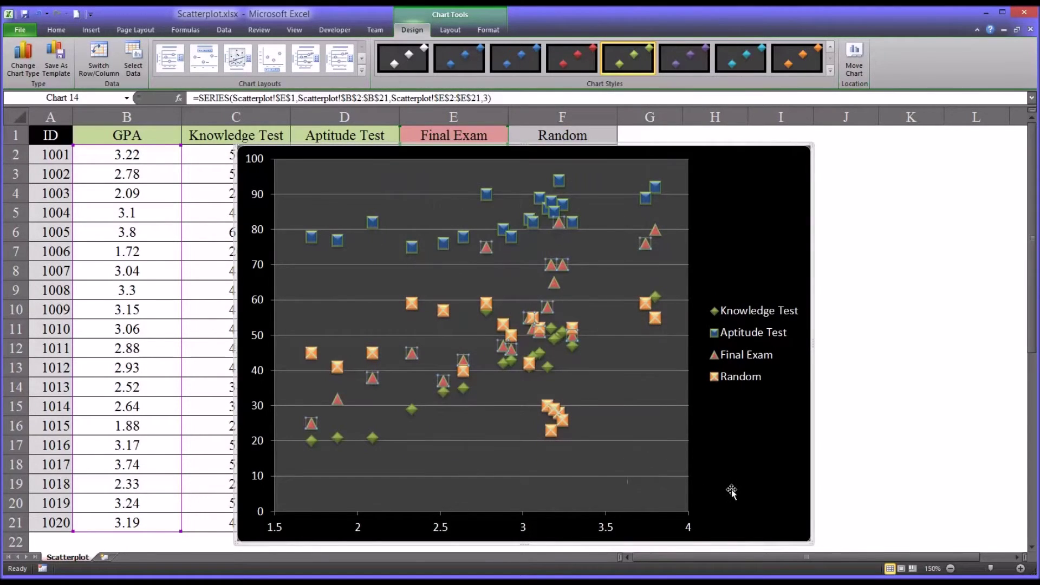
pyautogui.click(732, 491)
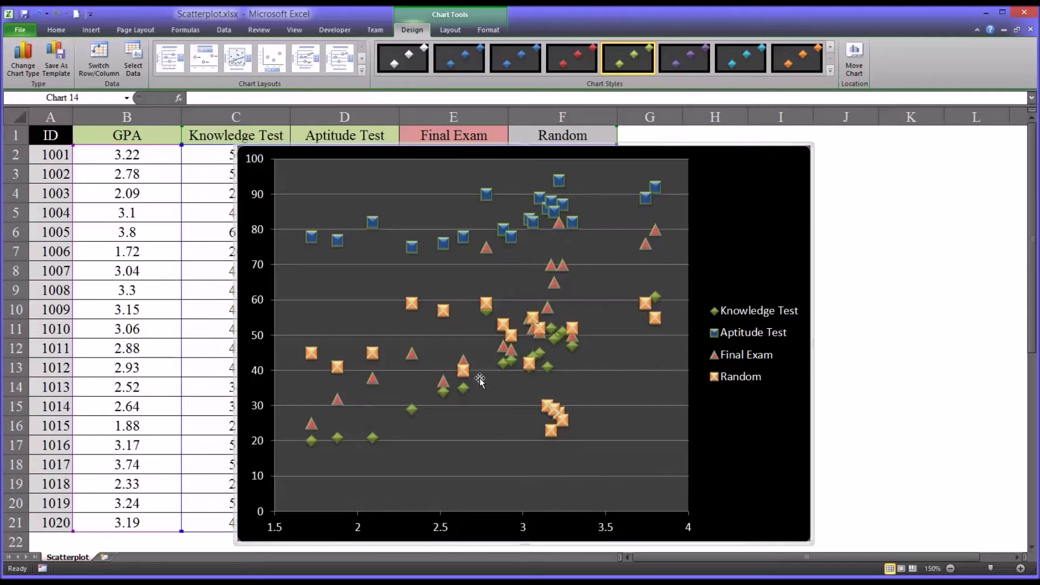
pyautogui.moveTo(471, 388)
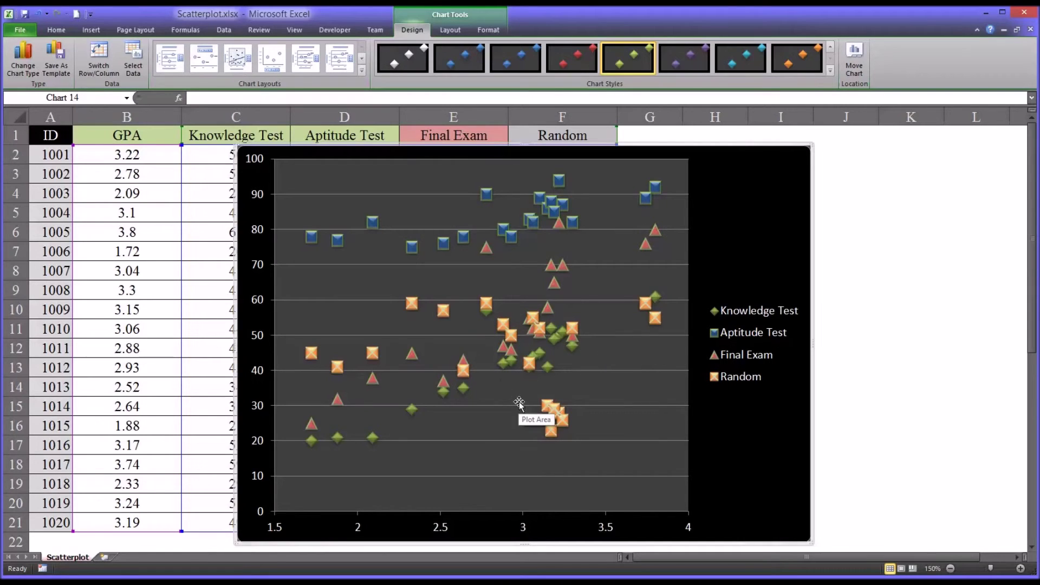
pyautogui.click(362, 72)
# Apply the chart layout with trendlines and equations, then delete both axis titles and the chart title
pyautogui.click(240, 97)
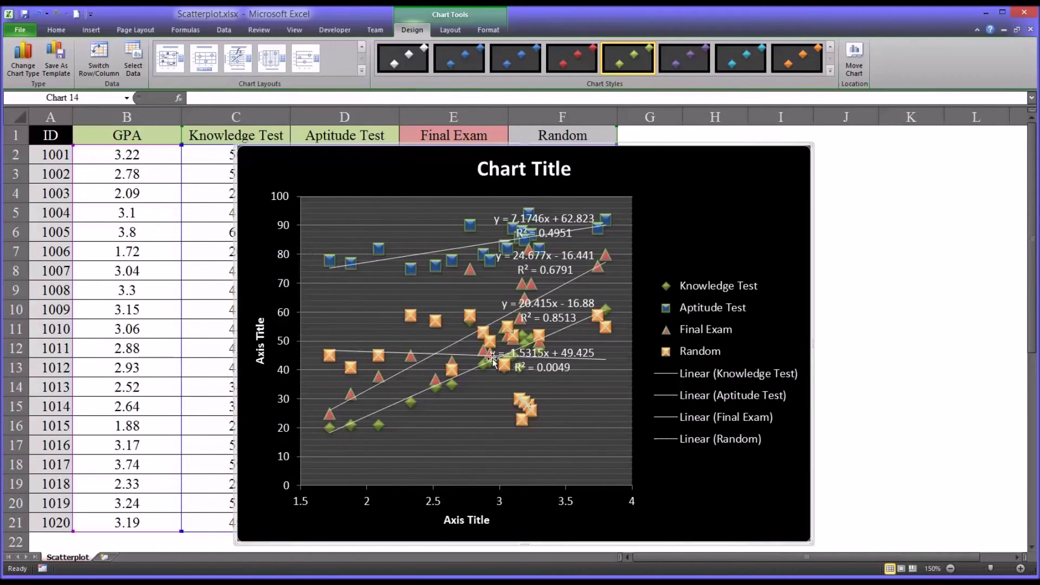
pyautogui.click(463, 529)
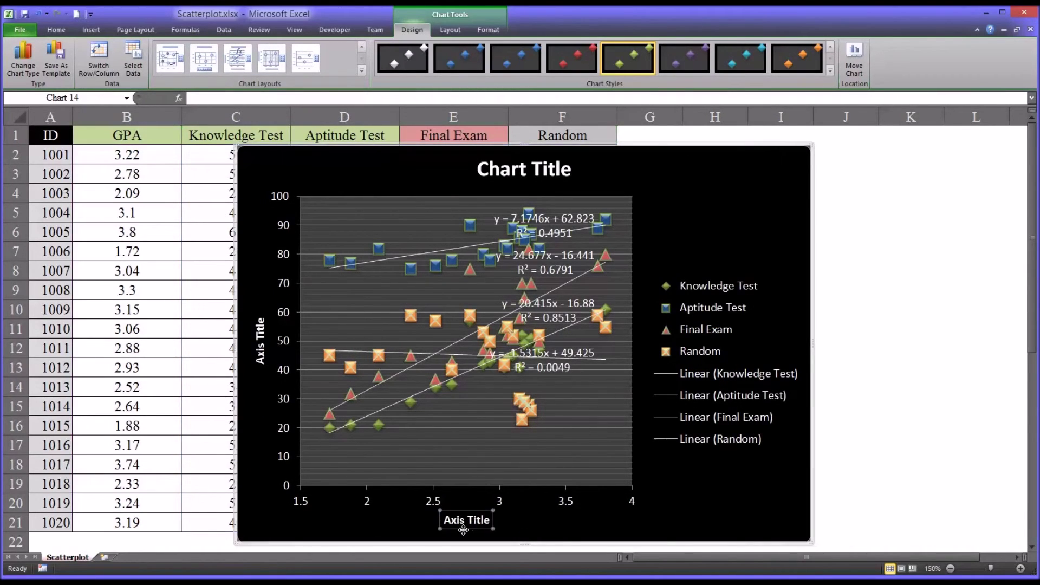
pyautogui.press('Delete')
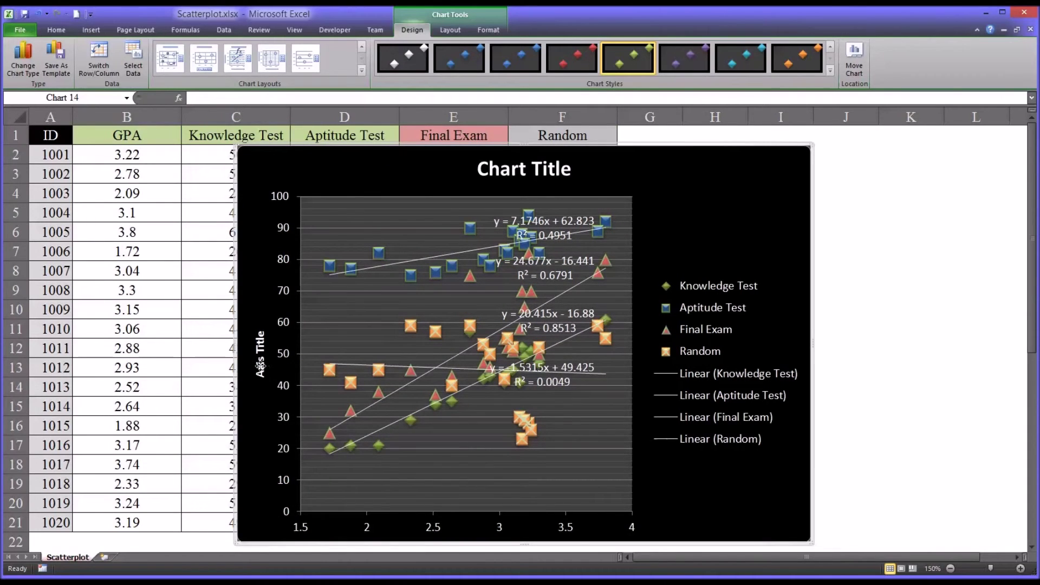
pyautogui.click(256, 373)
pyautogui.press('Delete')
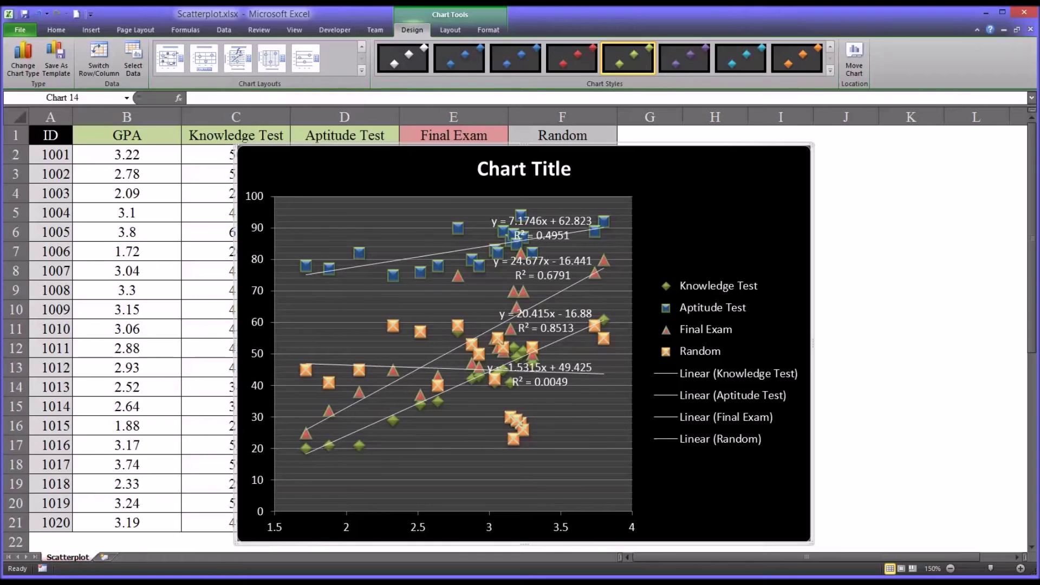
pyautogui.click(546, 178)
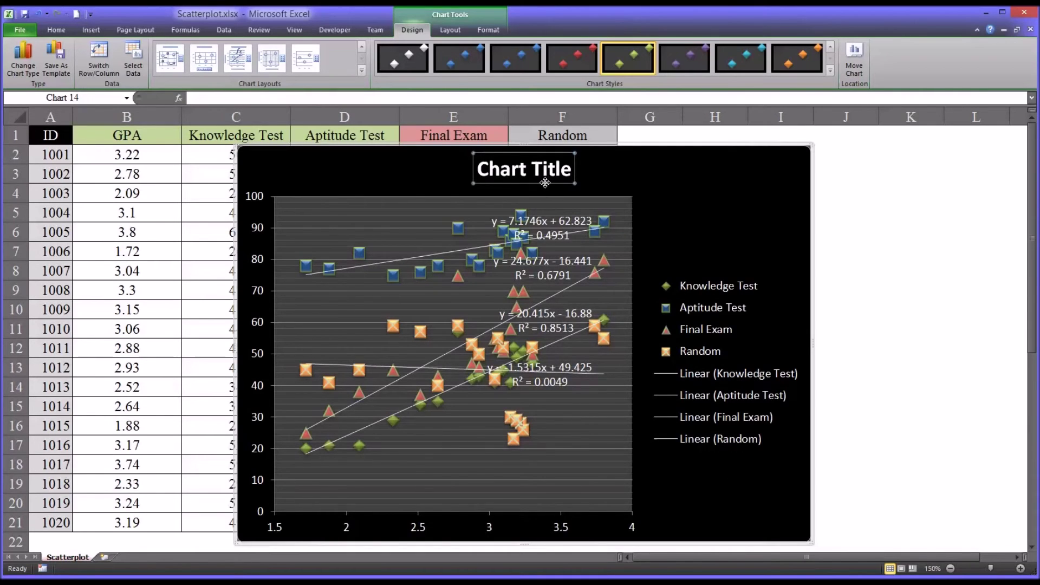
pyautogui.press('Delete')
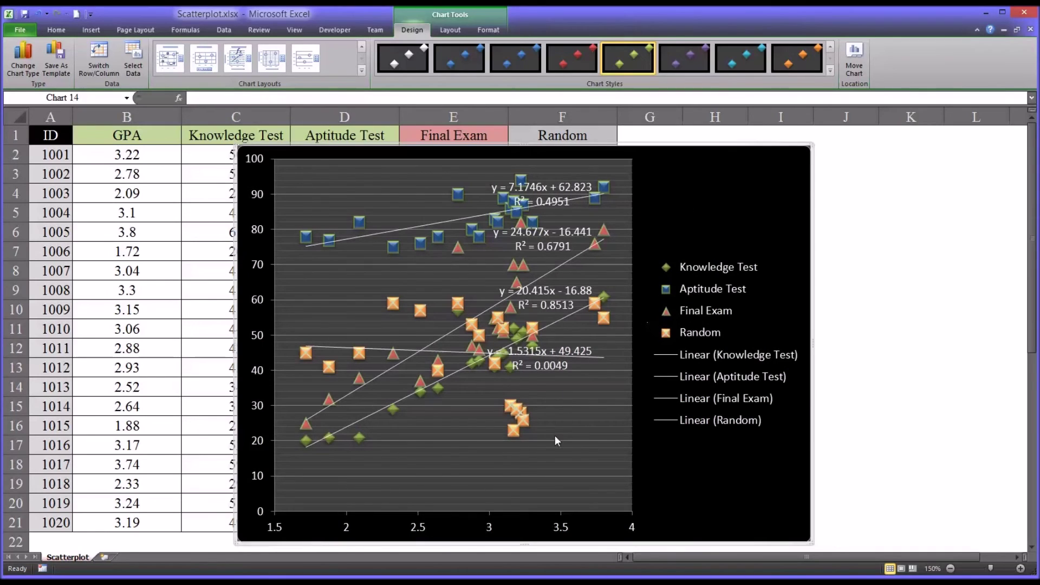